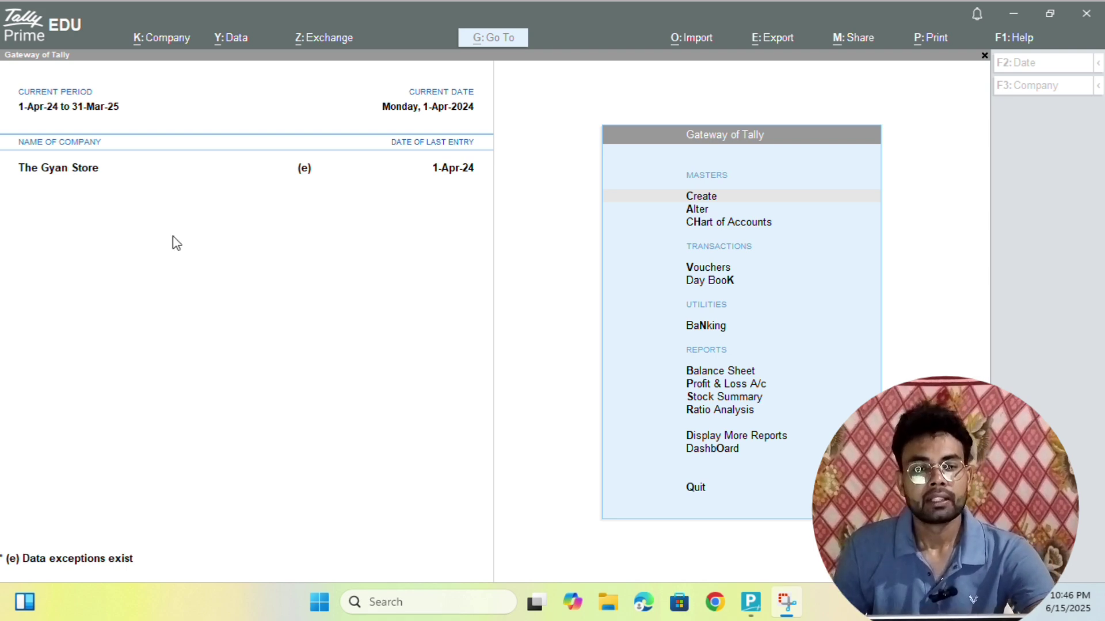
# - Focus the TallyPrime window and bring up the Change Company list with F3: Company
pyautogui.click(324, 295)
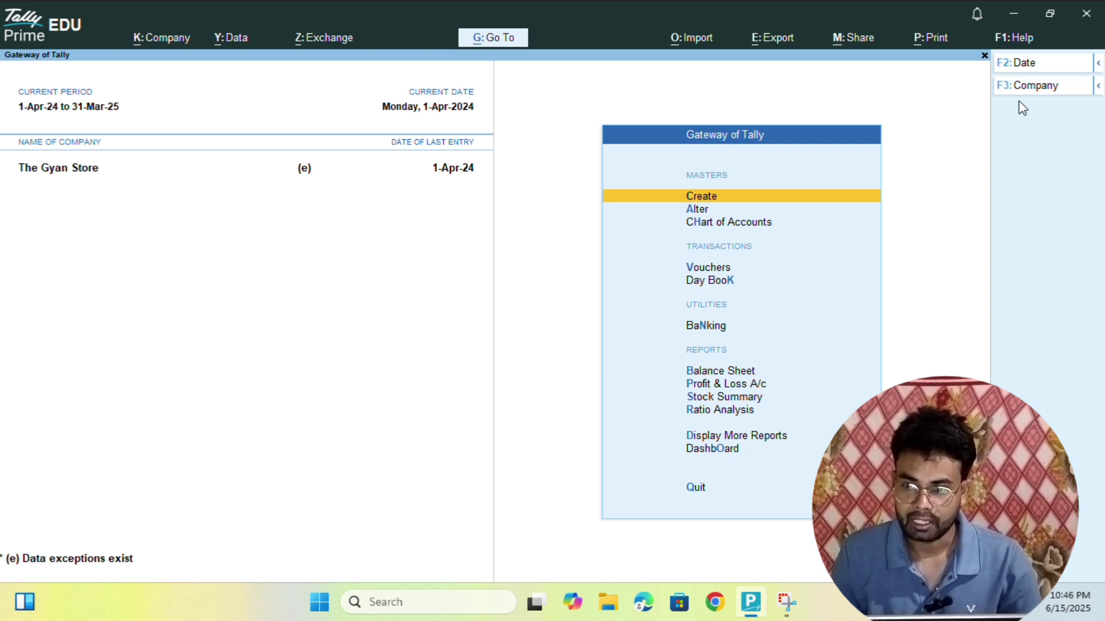
pyautogui.click(1014, 87)
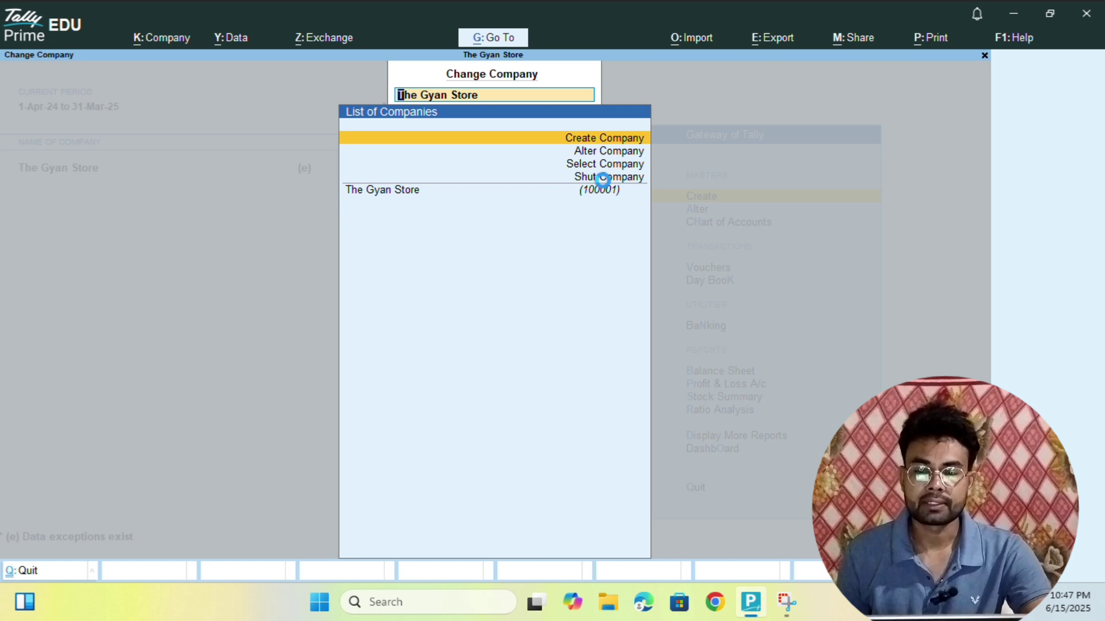
# - Start a new company and enter 'Practice Company' as its company name
pyautogui.press('Return')
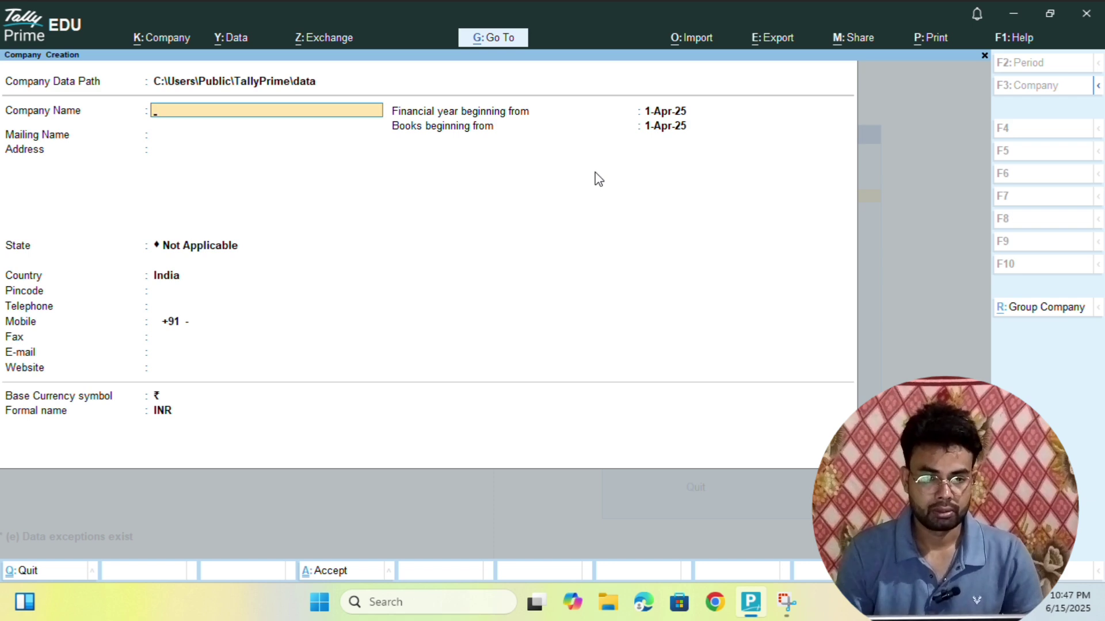
pyautogui.write('Practic')
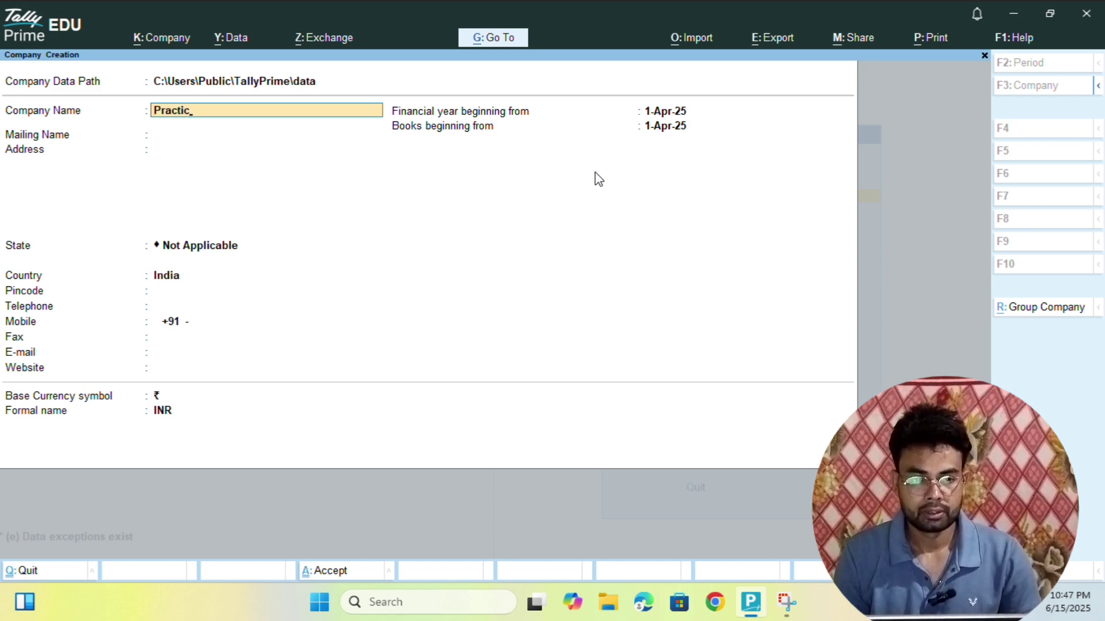
pyautogui.write('e ')
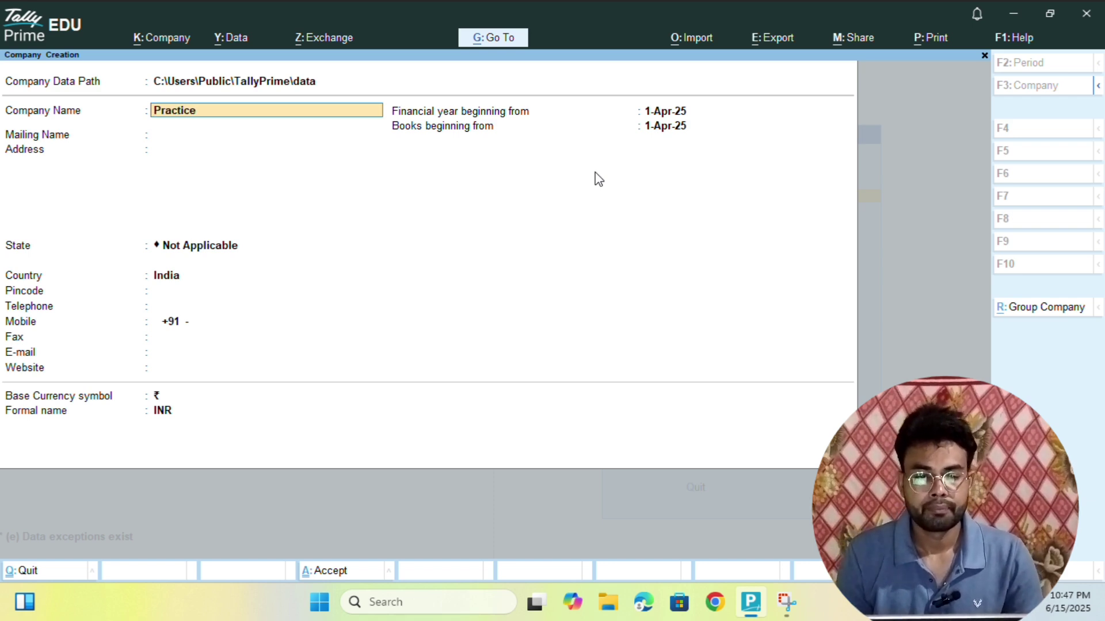
pyautogui.write('Compa')
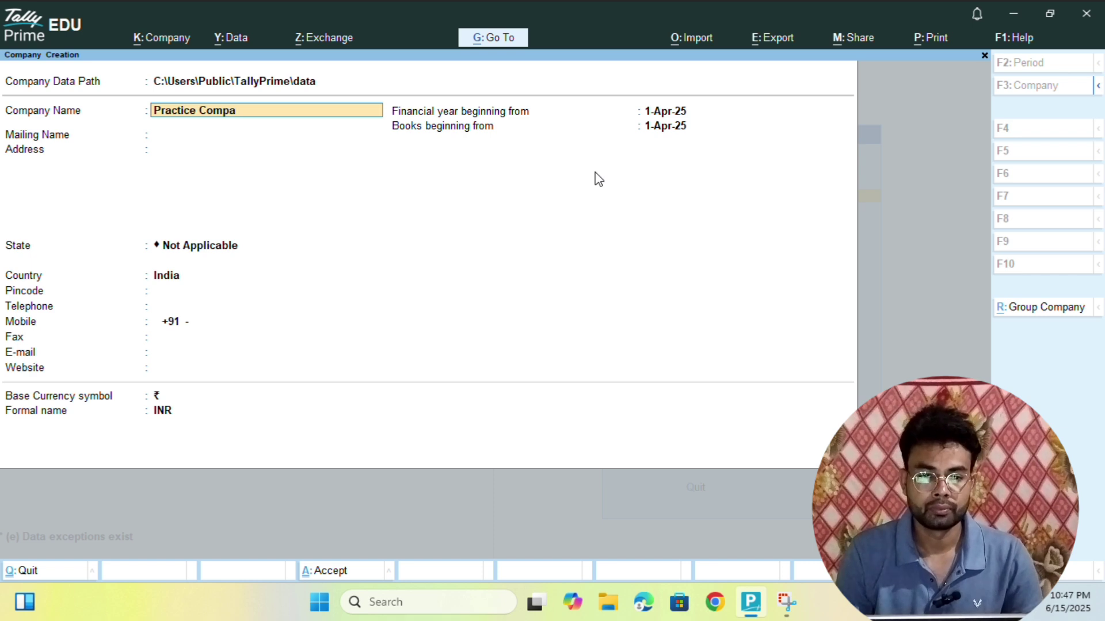
pyautogui.write('ny')
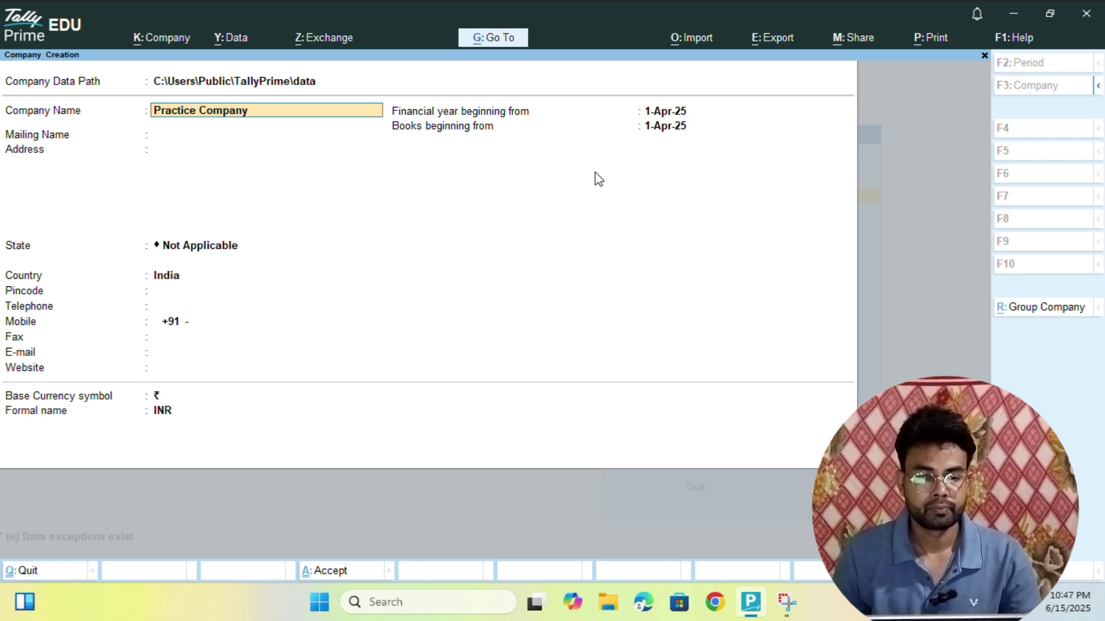
pyautogui.press('Return')
# - Leave State as Not Applicable after a trial search, then return to Company Name
pyautogui.press('Return')
pyautogui.press('Return')
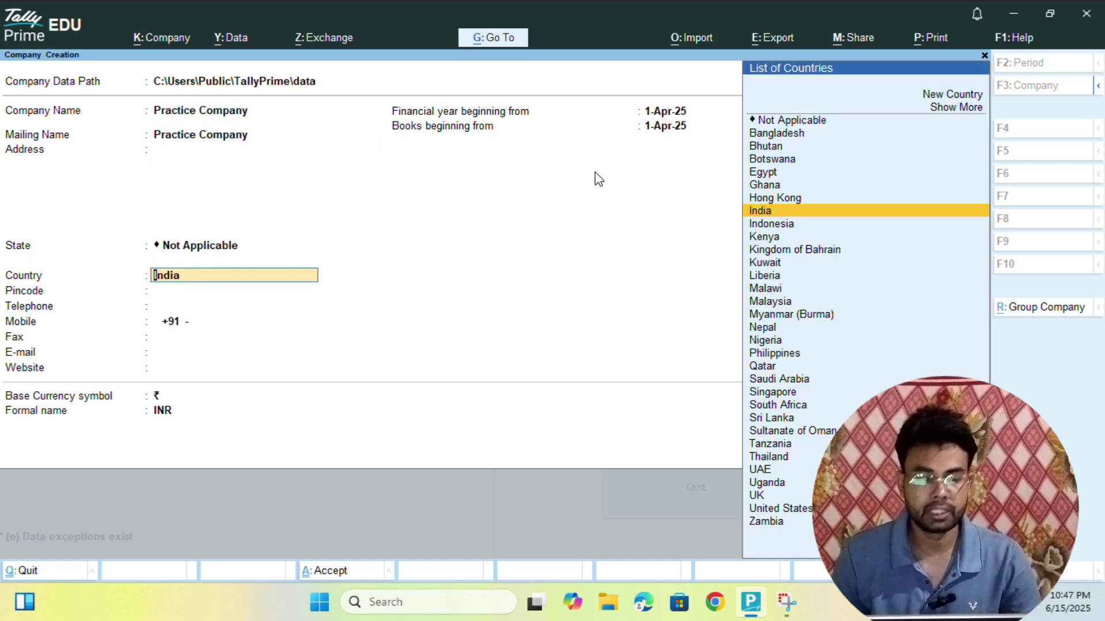
pyautogui.press('Return')
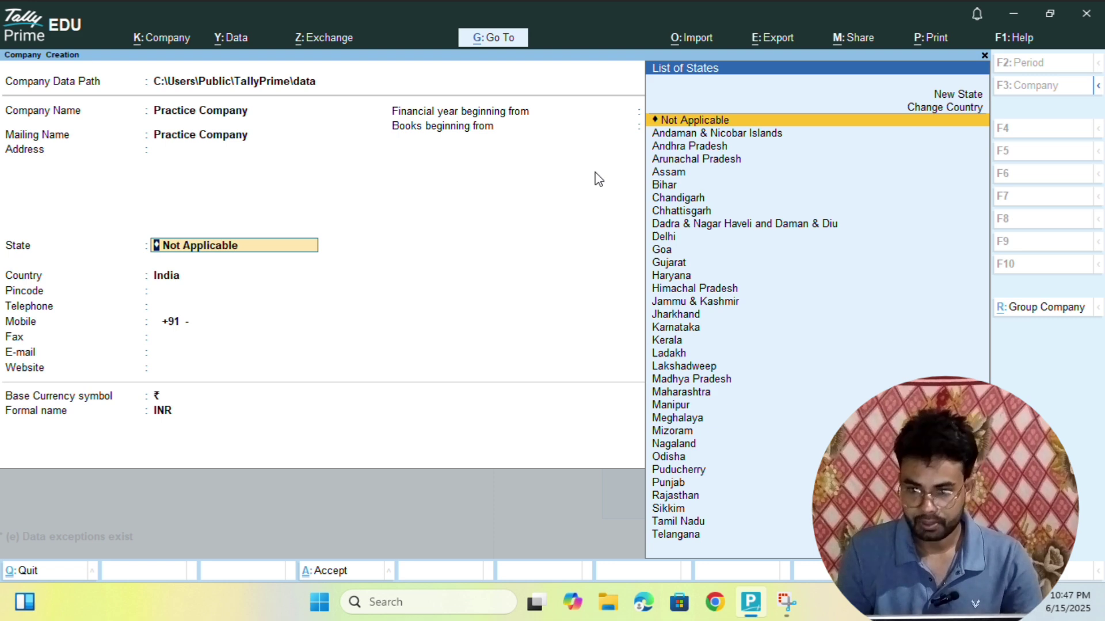
pyautogui.press('Down')
pyautogui.press('Down')
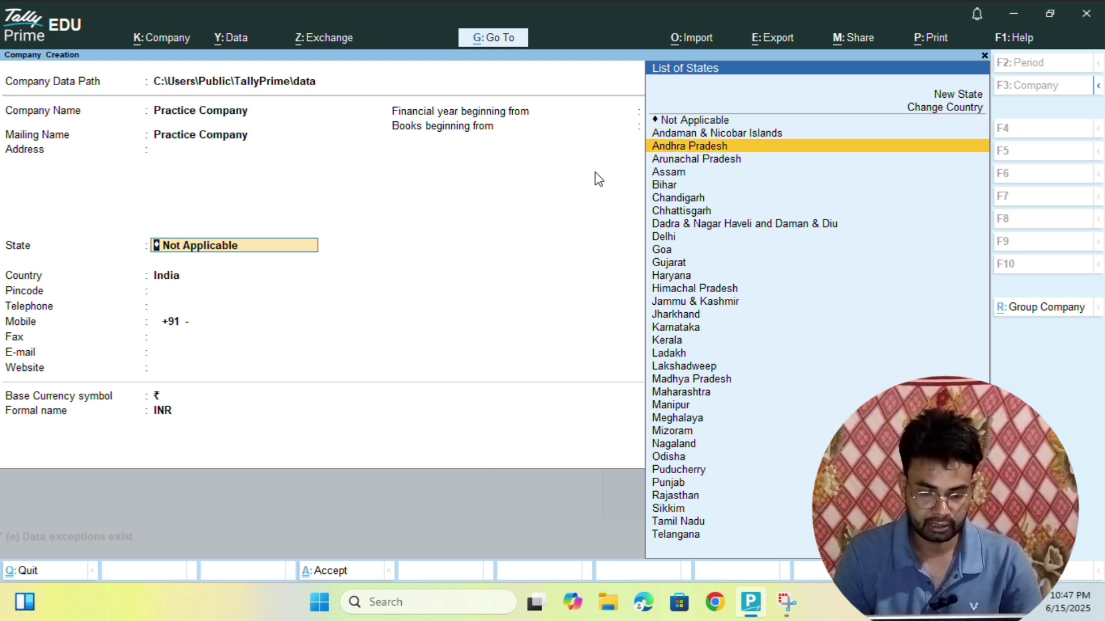
pyautogui.write('Jhar')
pyautogui.press('BackSpace')
pyautogui.press('BackSpace')
pyautogui.press('BackSpace')
pyautogui.press('BackSpace')
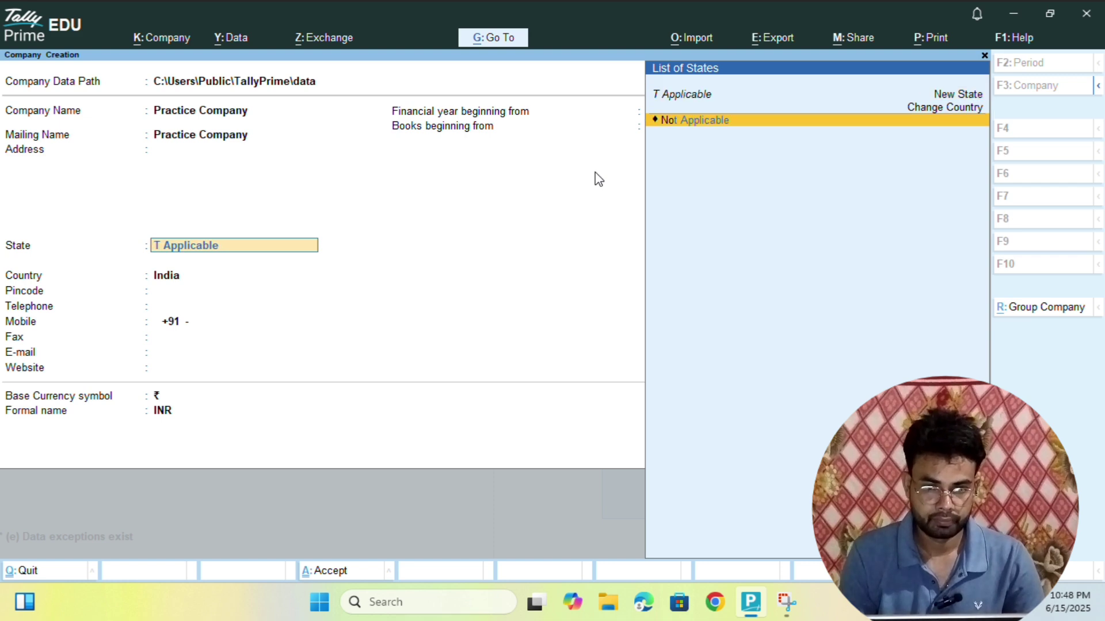
pyautogui.press('Return')
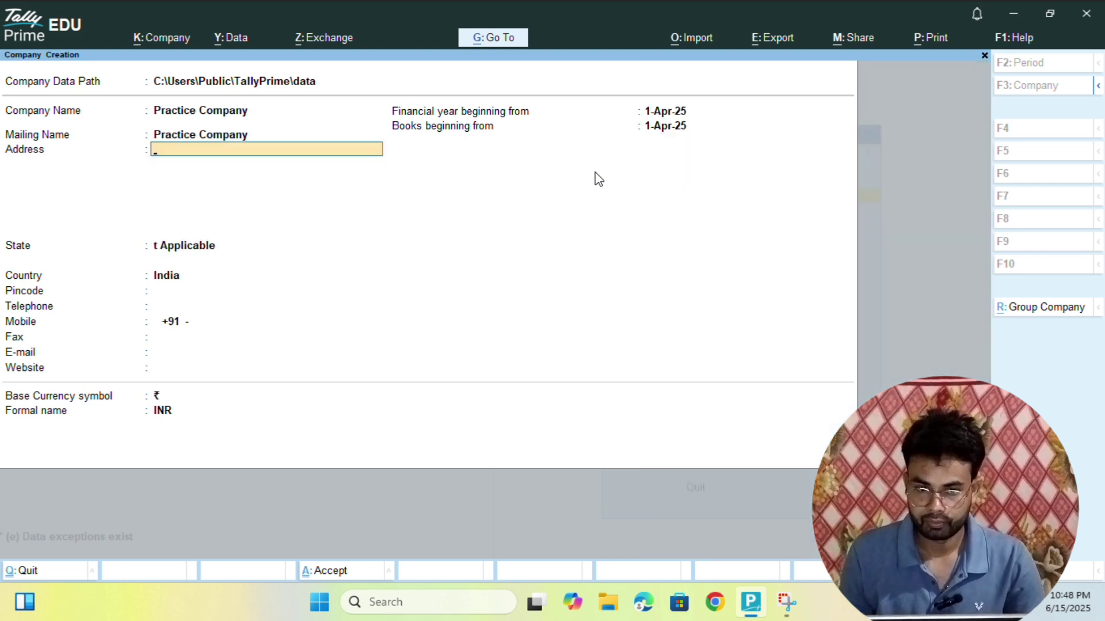
pyautogui.press('Return')
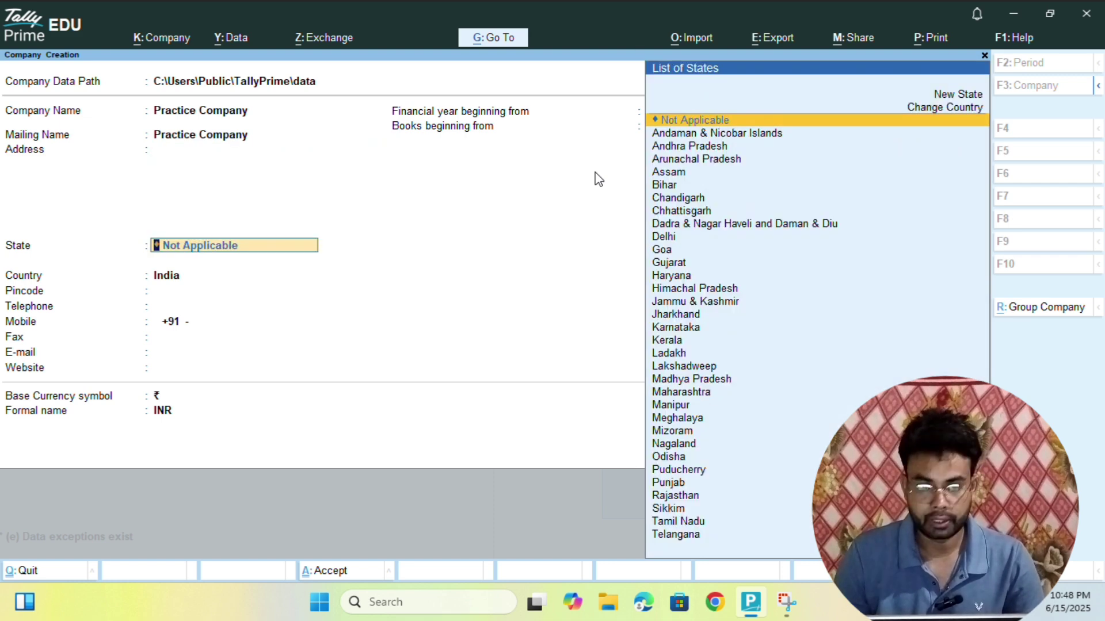
pyautogui.press('Return')
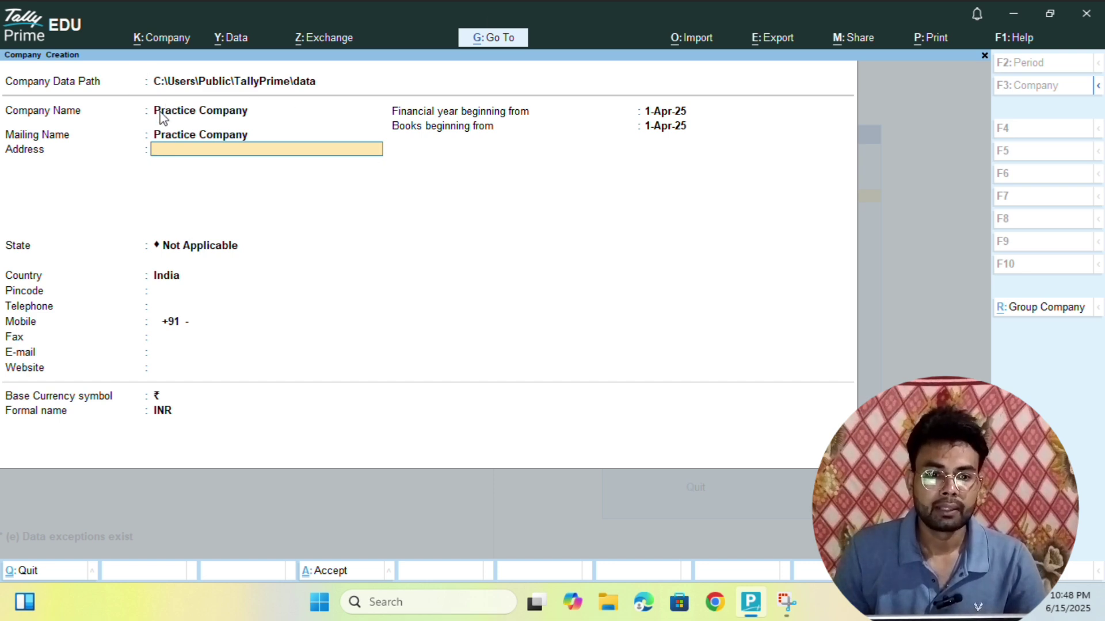
pyautogui.press('Up')
pyautogui.press('Up')
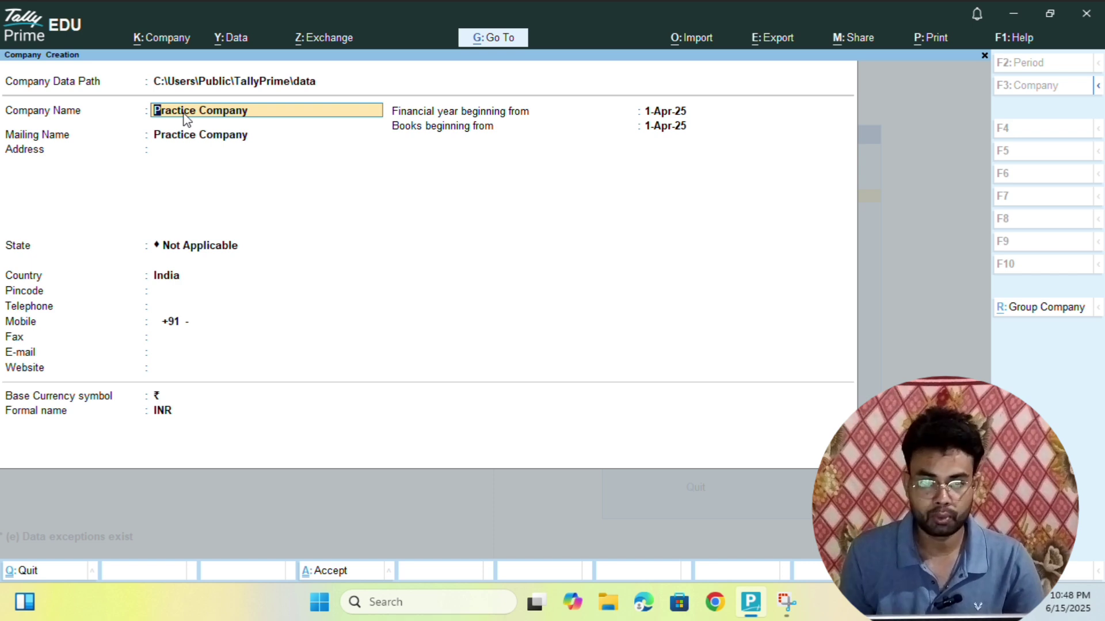
pyautogui.press('Down')
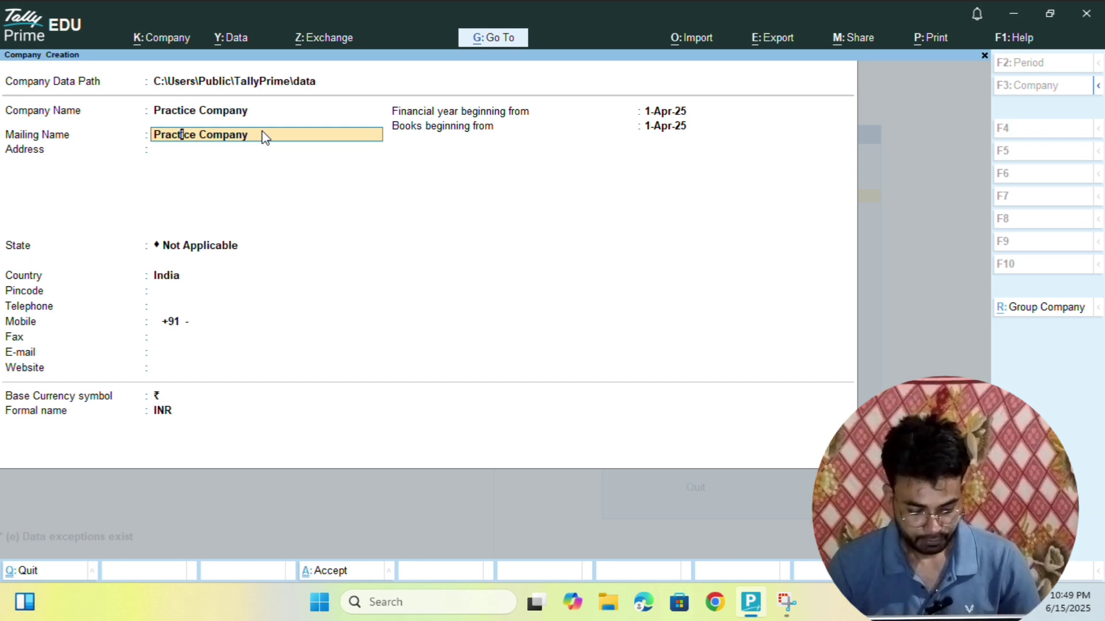
pyautogui.press('End')
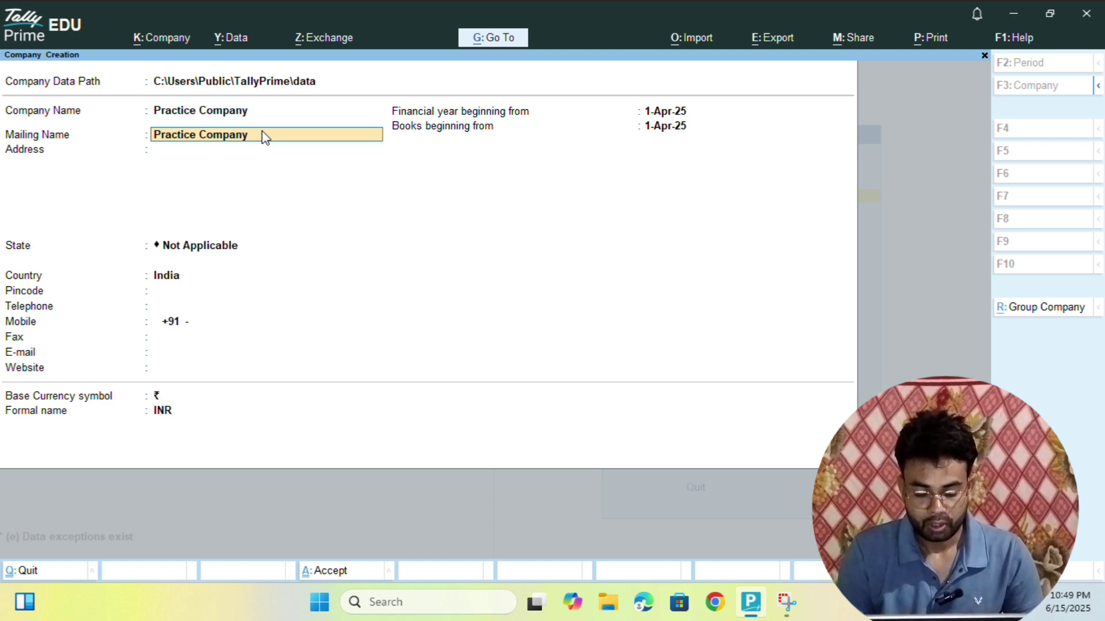
# - Change the mailing name to 'Practice Company New' and enter the company's street address line
pyautogui.write('New')
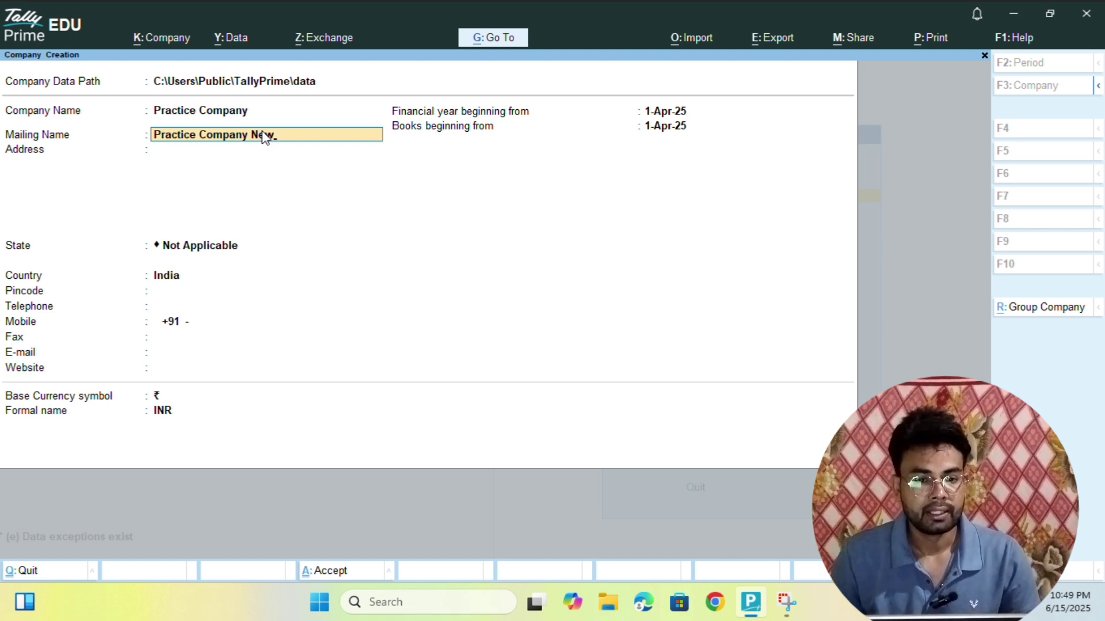
pyautogui.press('Return')
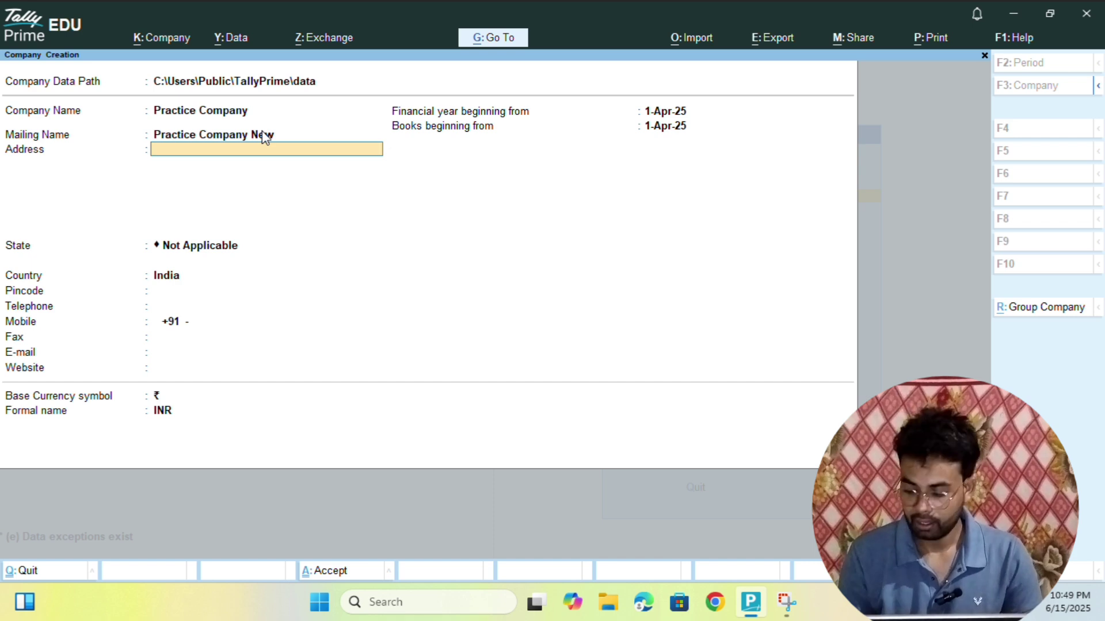
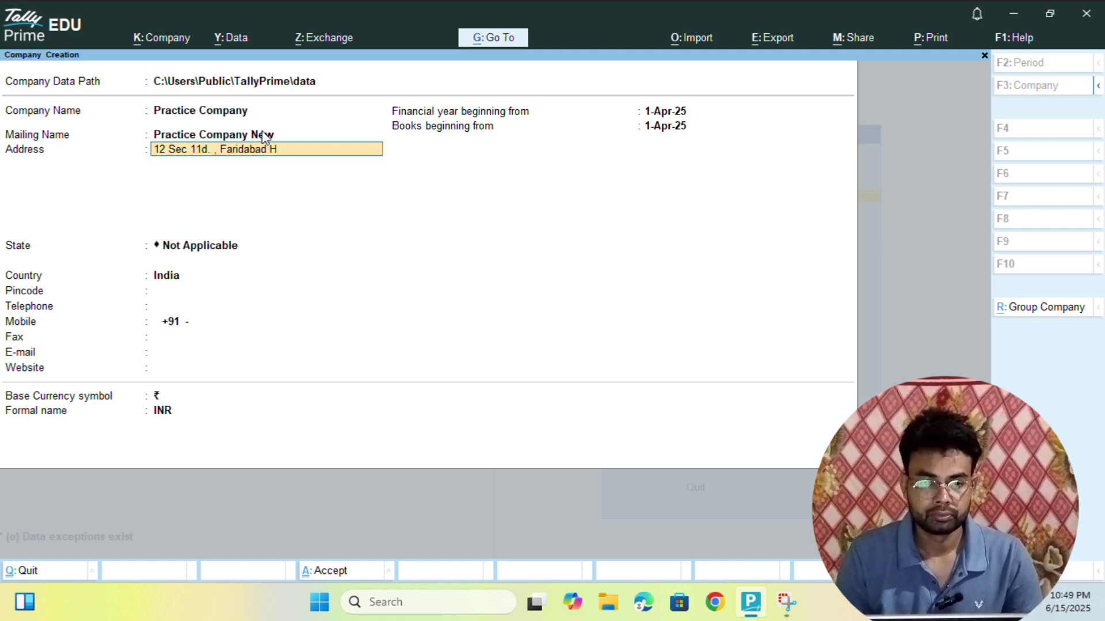
pyautogui.press('Return')
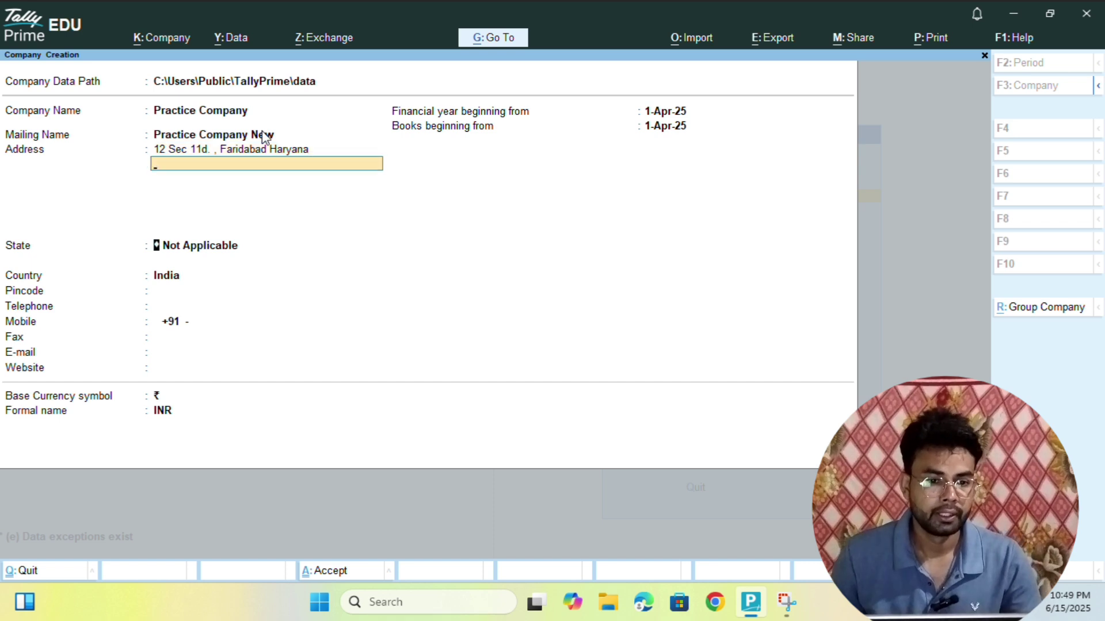
pyautogui.press('Return')
# - Set State to Haryana, enter a first pincode, and correct Country to India
pyautogui.write('Har')
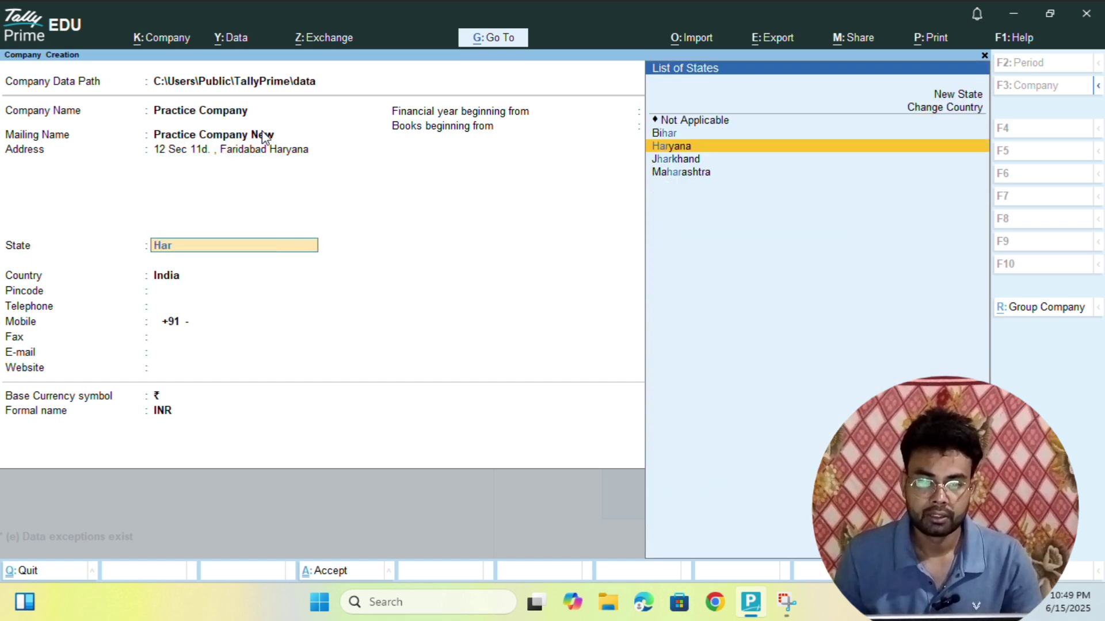
pyautogui.press('Return')
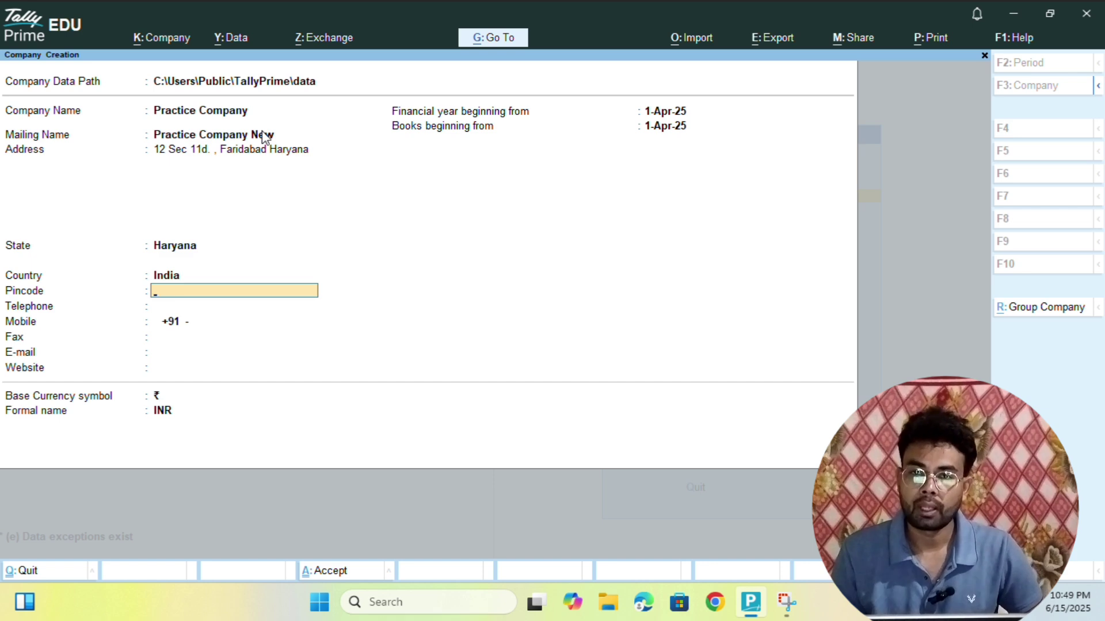
pyautogui.write('12001')
pyautogui.press('Return')
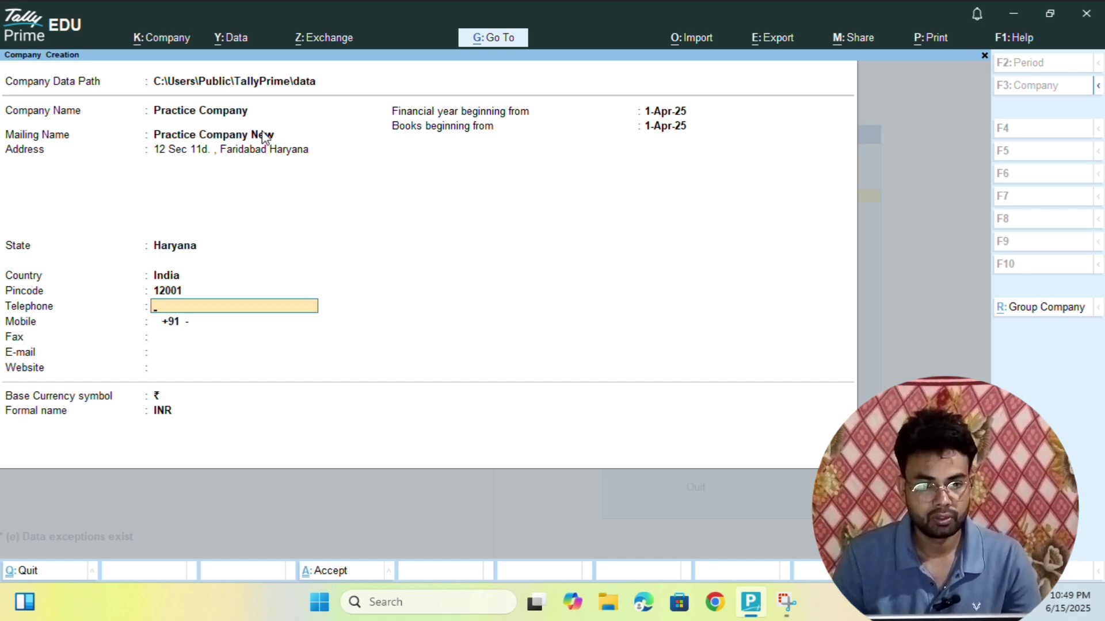
pyautogui.press('BackSpace')
pyautogui.press('BackSpace')
pyautogui.write('+')
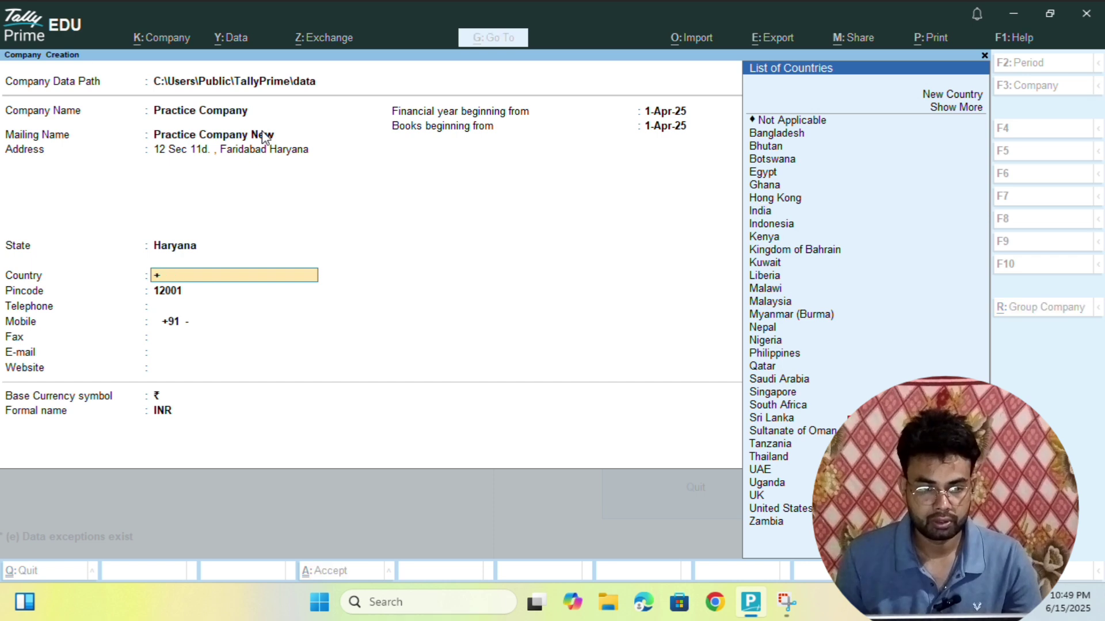
pyautogui.press('BackSpace')
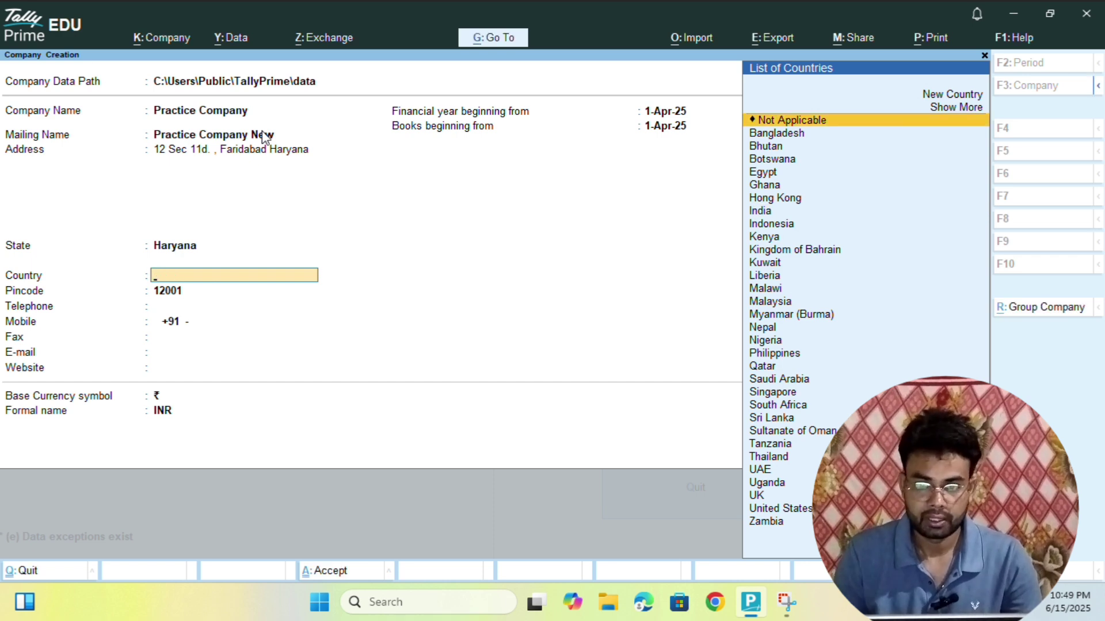
pyautogui.write('i')
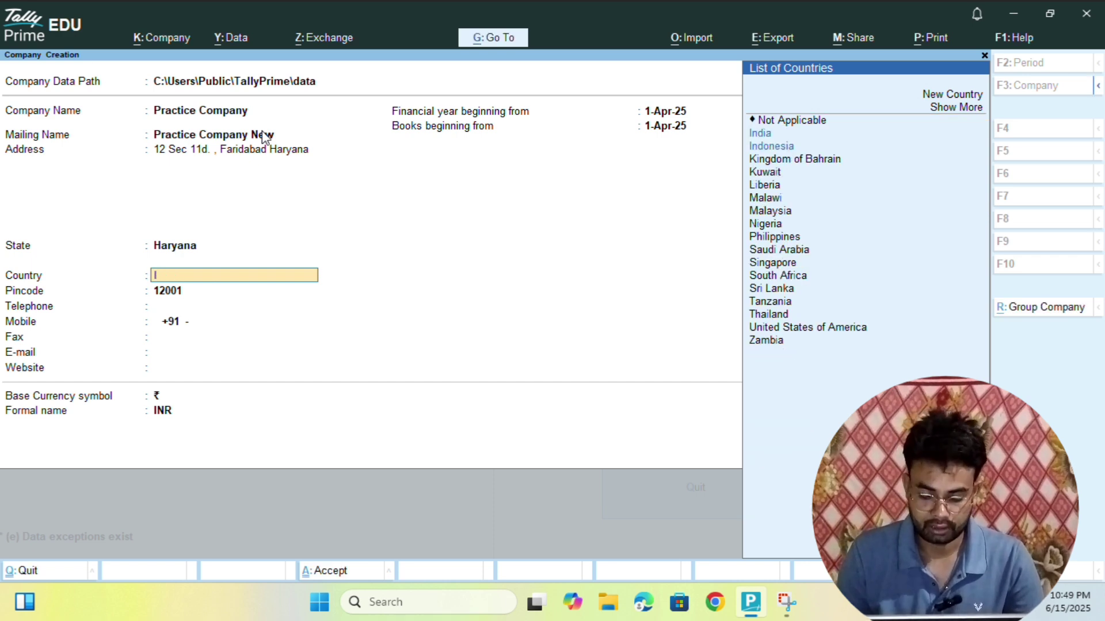
pyautogui.press('Return')
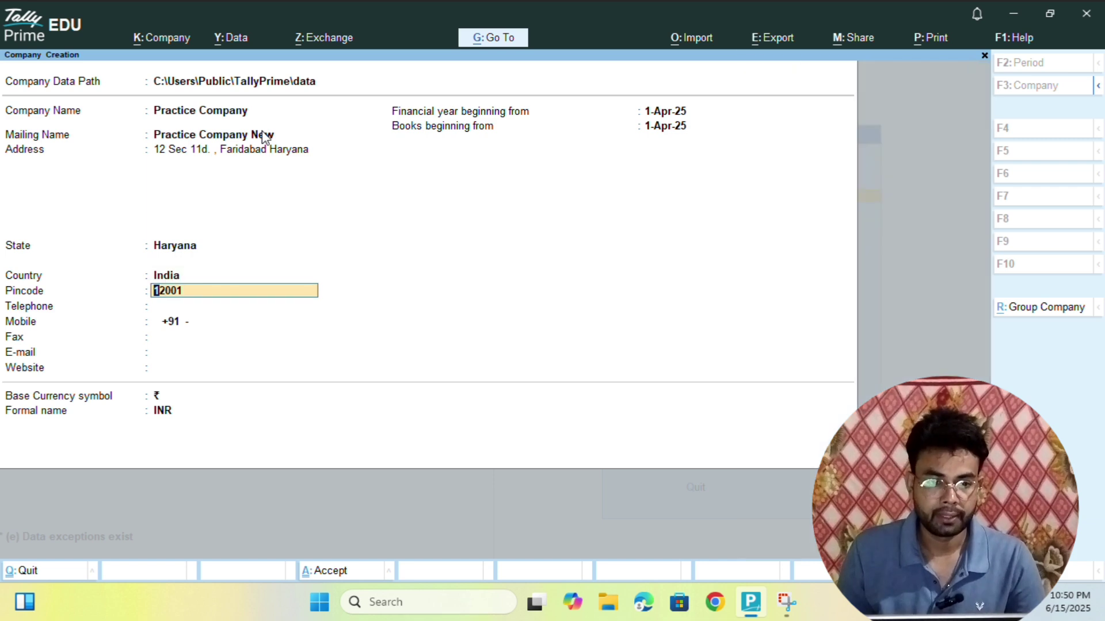
# - Enter the corrected six-digit pincode, the company's mobile number and its e-mail address
pyautogui.write('121001')
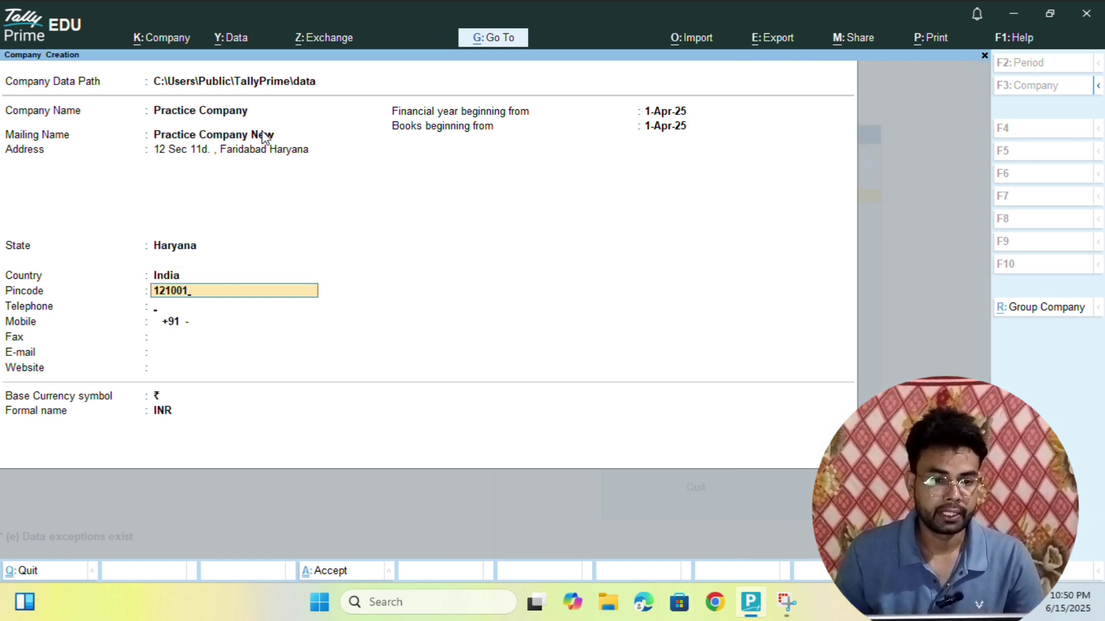
pyautogui.press('Return')
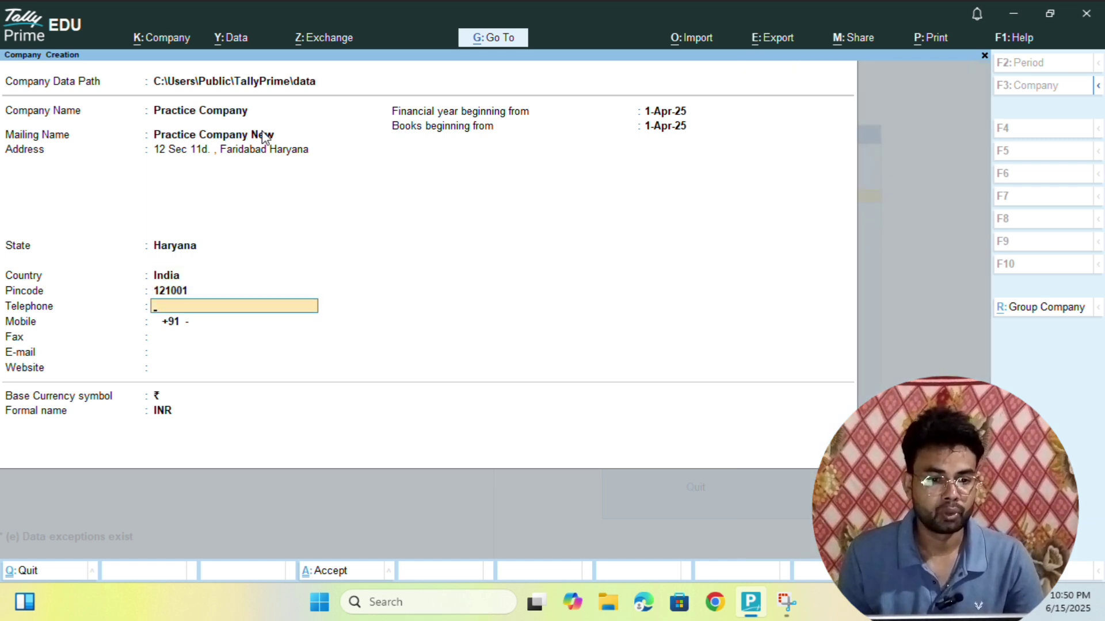
pyautogui.press('Return')
pyautogui.write('1')
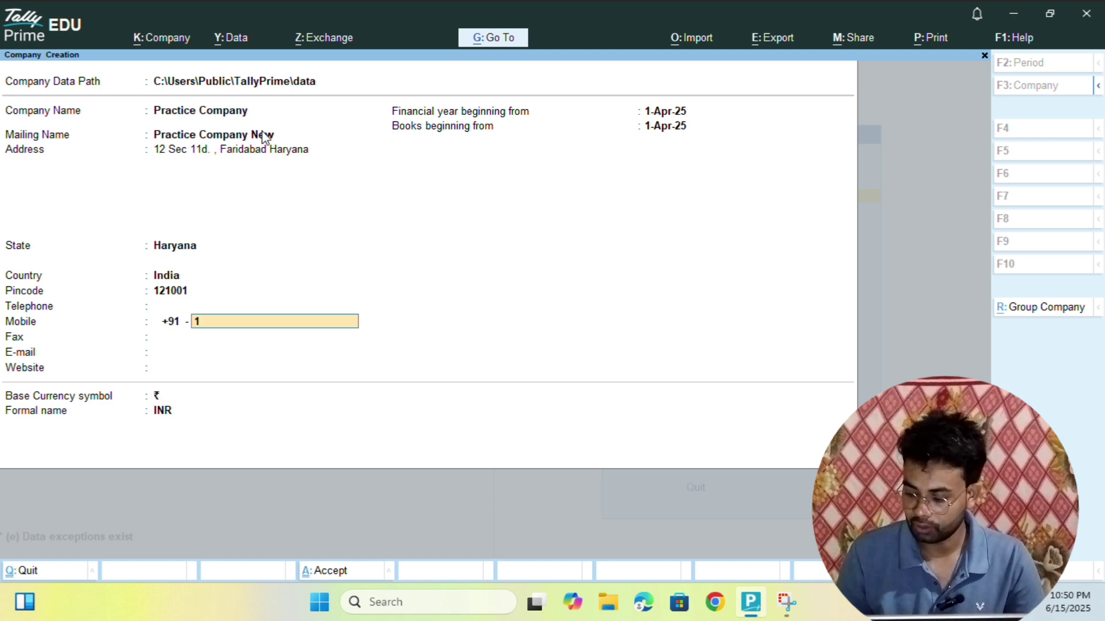
pyautogui.write('234567890')
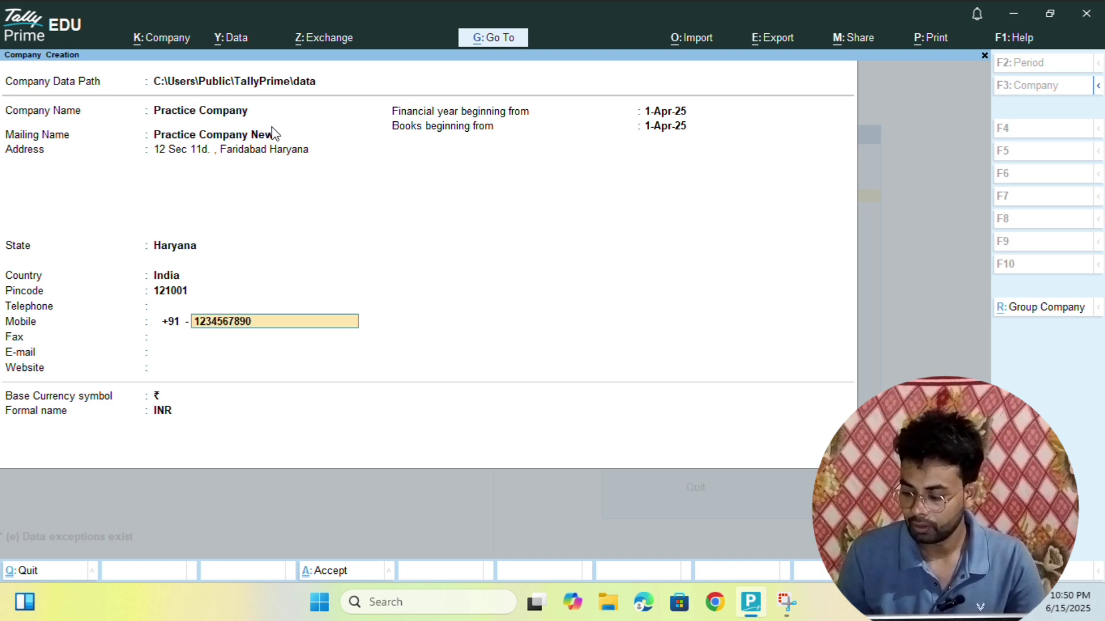
pyautogui.press('Return')
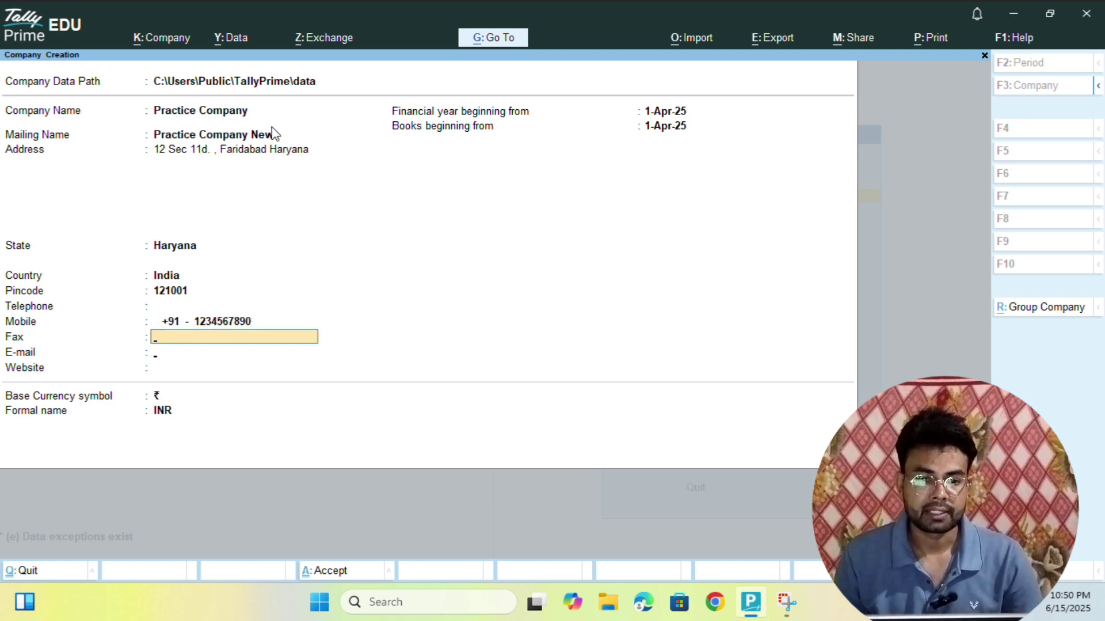
pyautogui.press('Return')
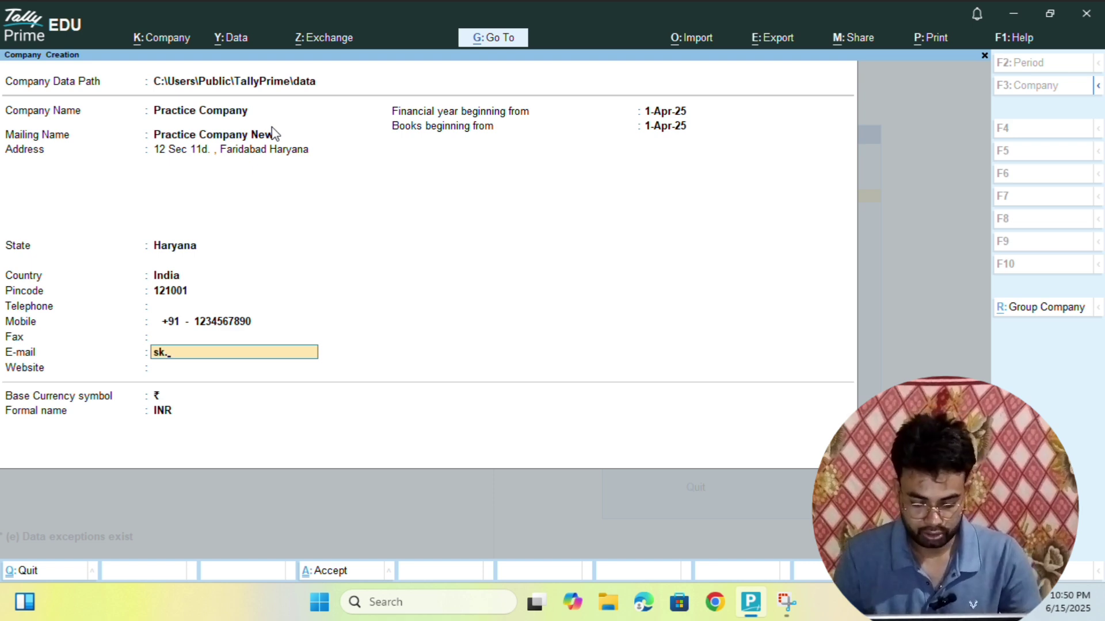
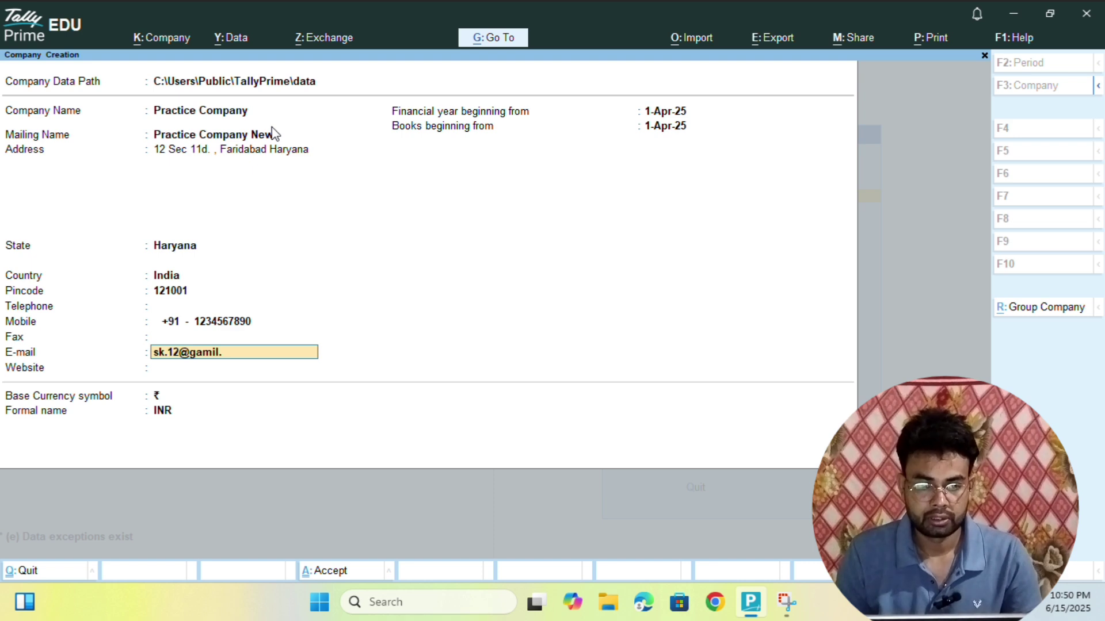
pyautogui.press('Return')
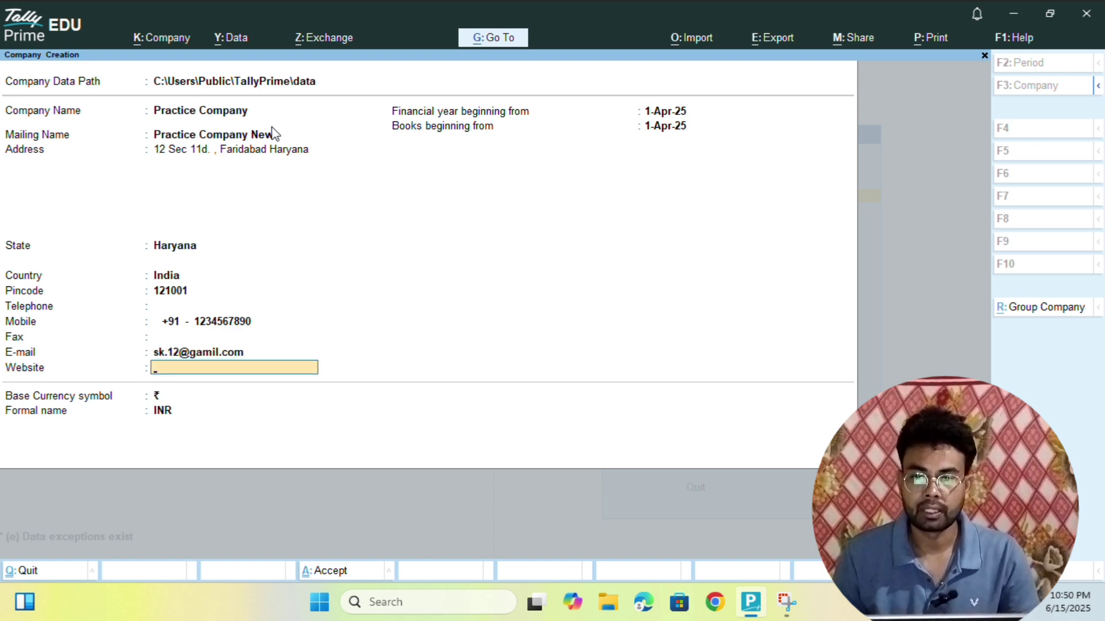
pyautogui.press('Return')
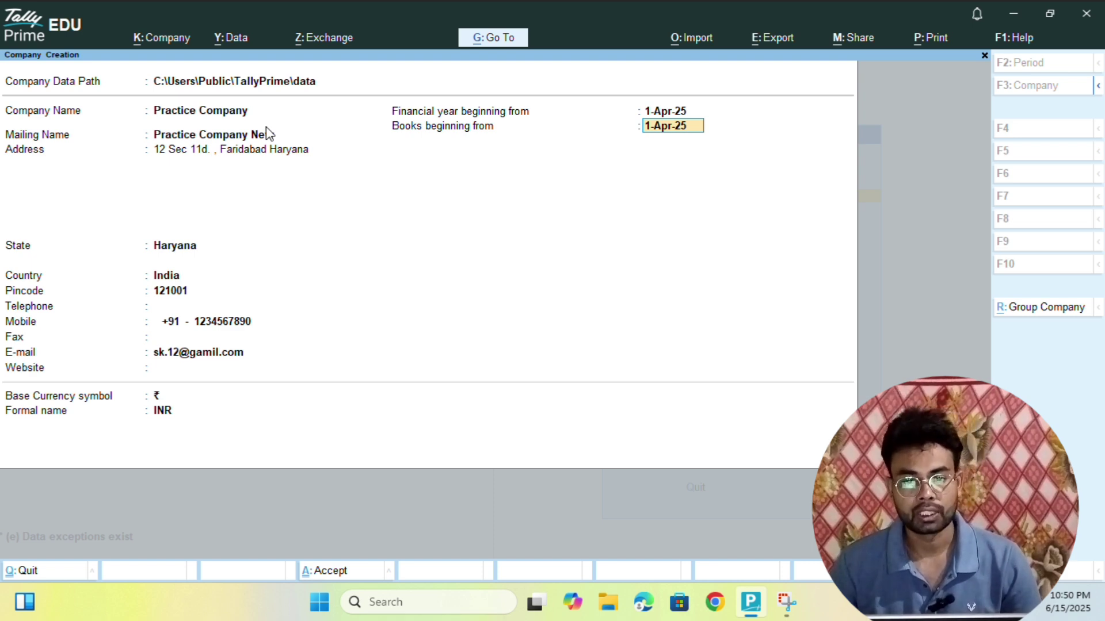
pyautogui.press('Return')
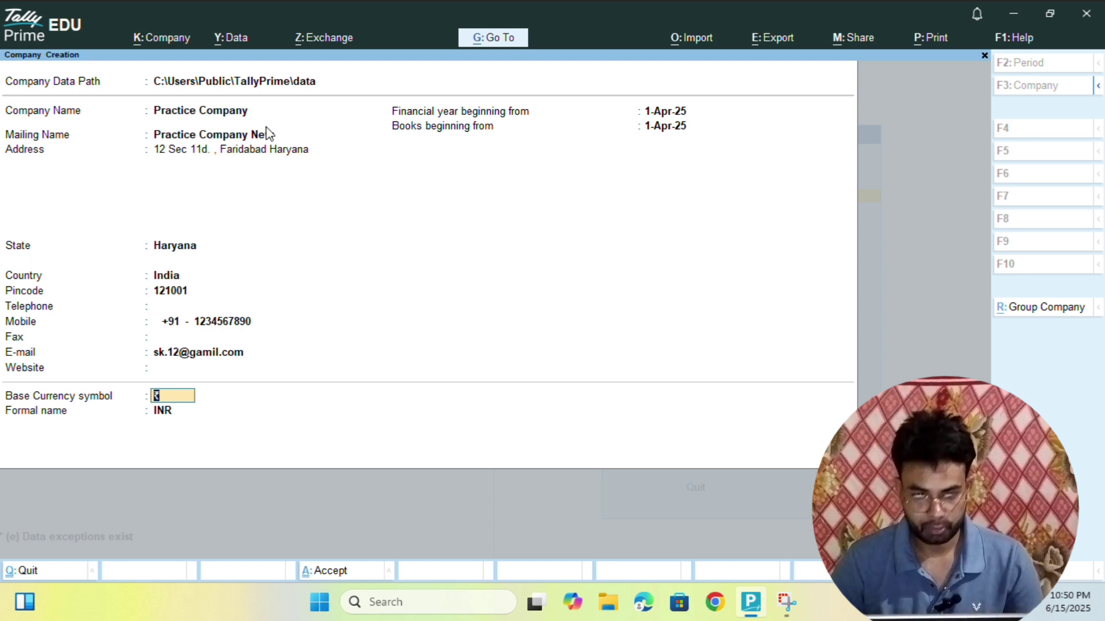
# - Keep ₹ as base currency symbol and INR as formal name, then accept the company
pyautogui.press('BackSpace')
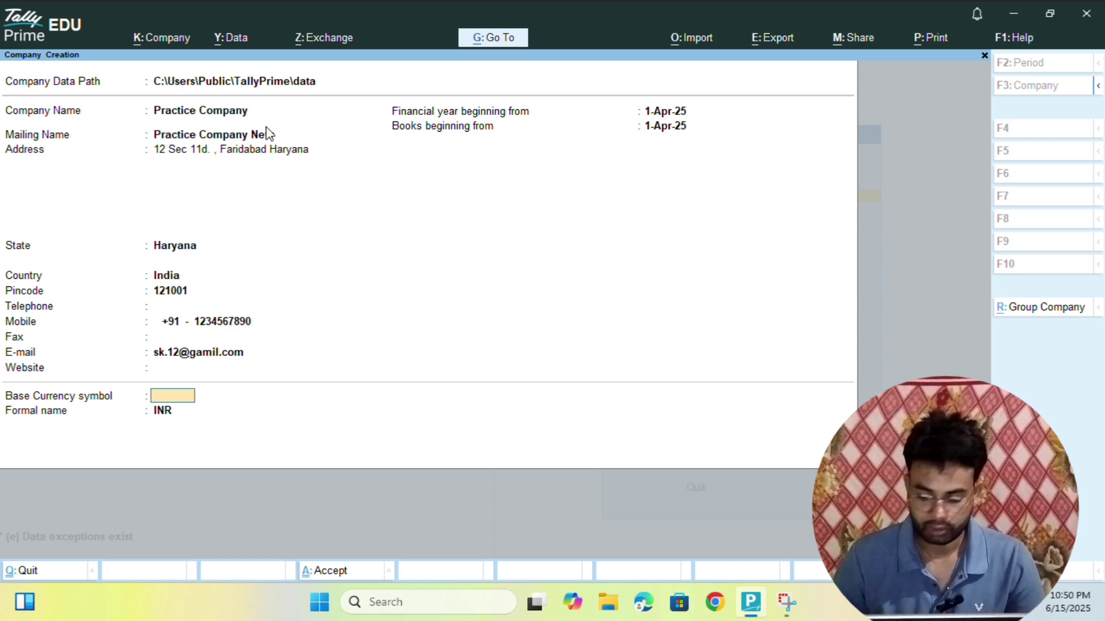
pyautogui.press('BackSpace')
pyautogui.press('Return')
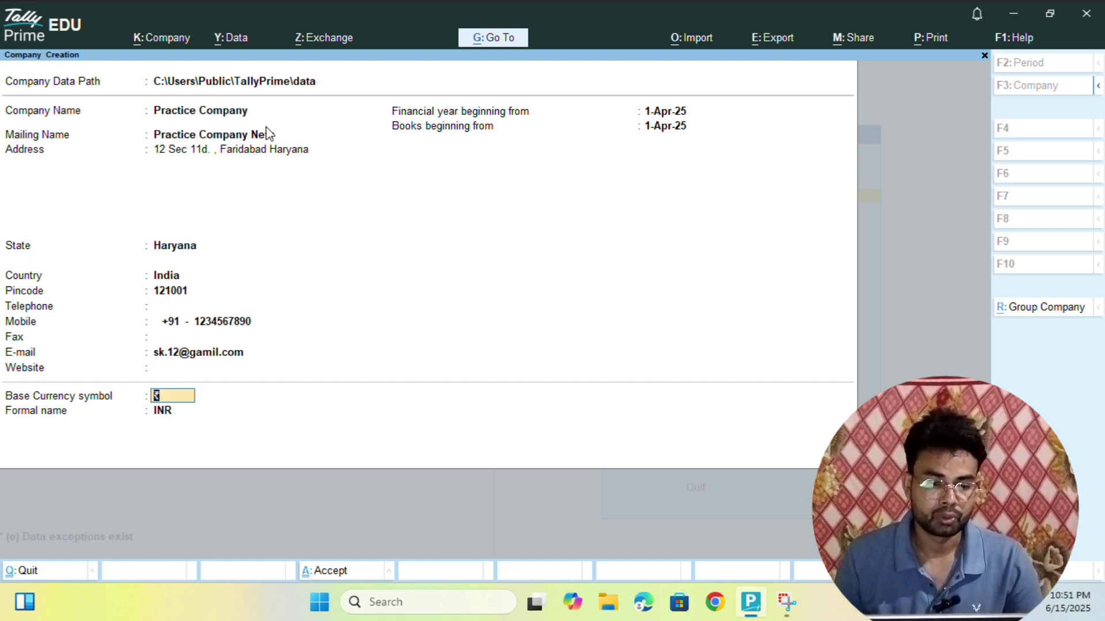
pyautogui.press('Return')
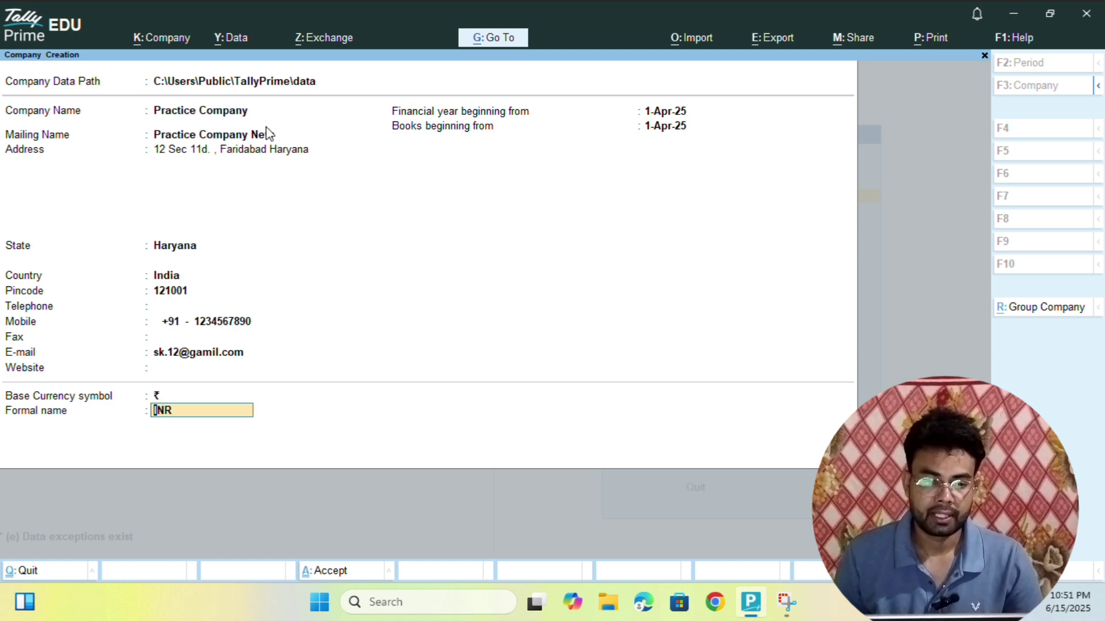
pyautogui.press('Return')
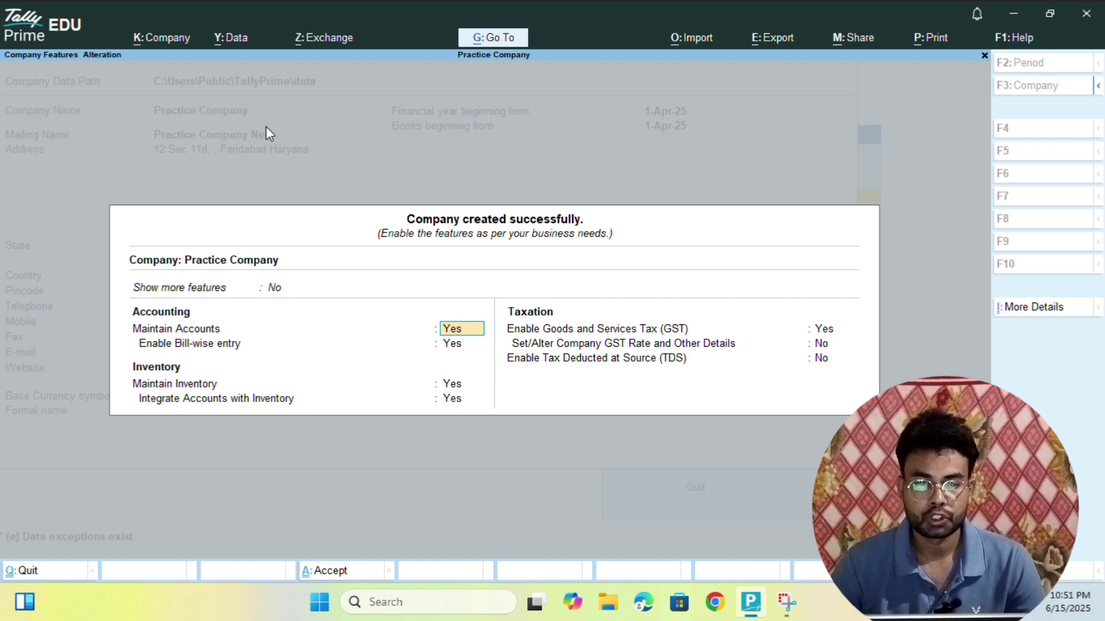
# - Set both 'Show more features' and 'Show all features' to Yes in Company Features
pyautogui.click(266, 291)
pyautogui.press('y')
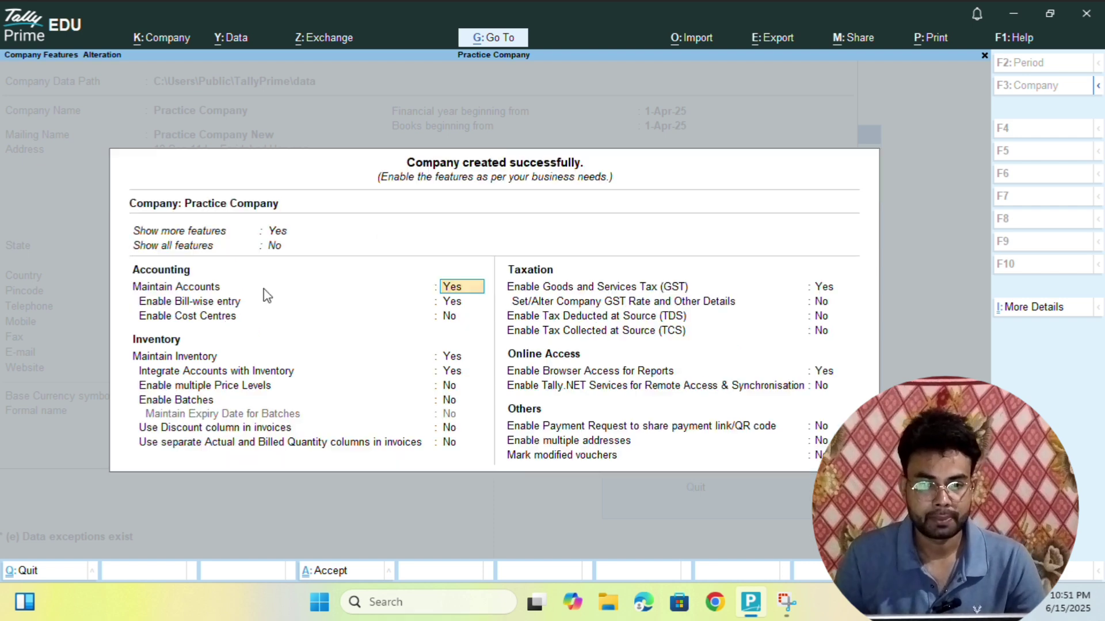
pyautogui.press('Up')
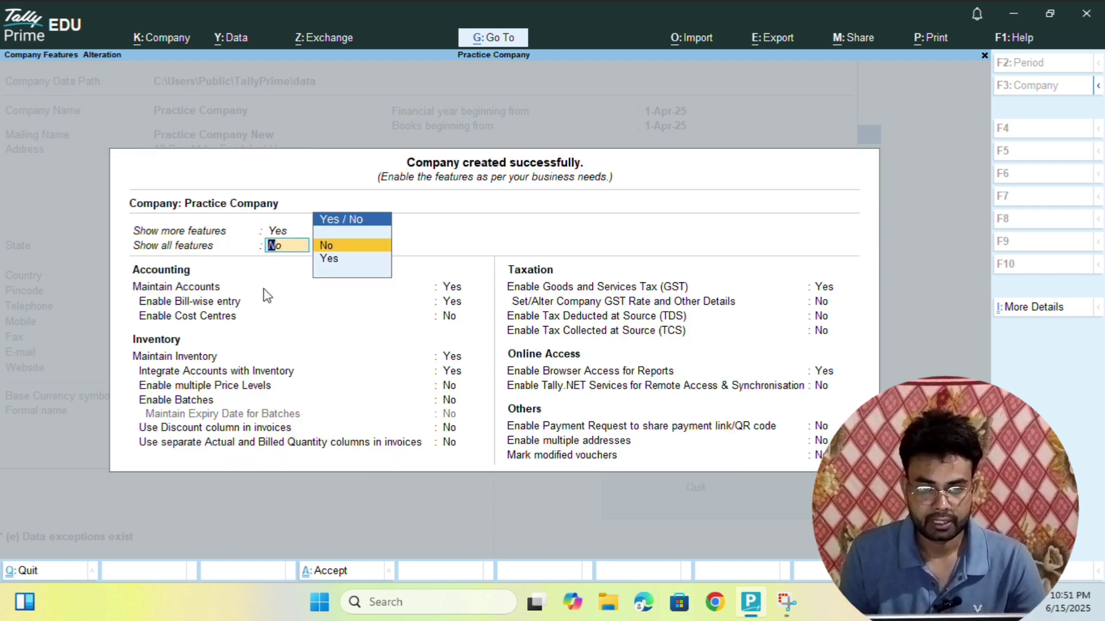
pyautogui.press('Down')
pyautogui.press('Return')
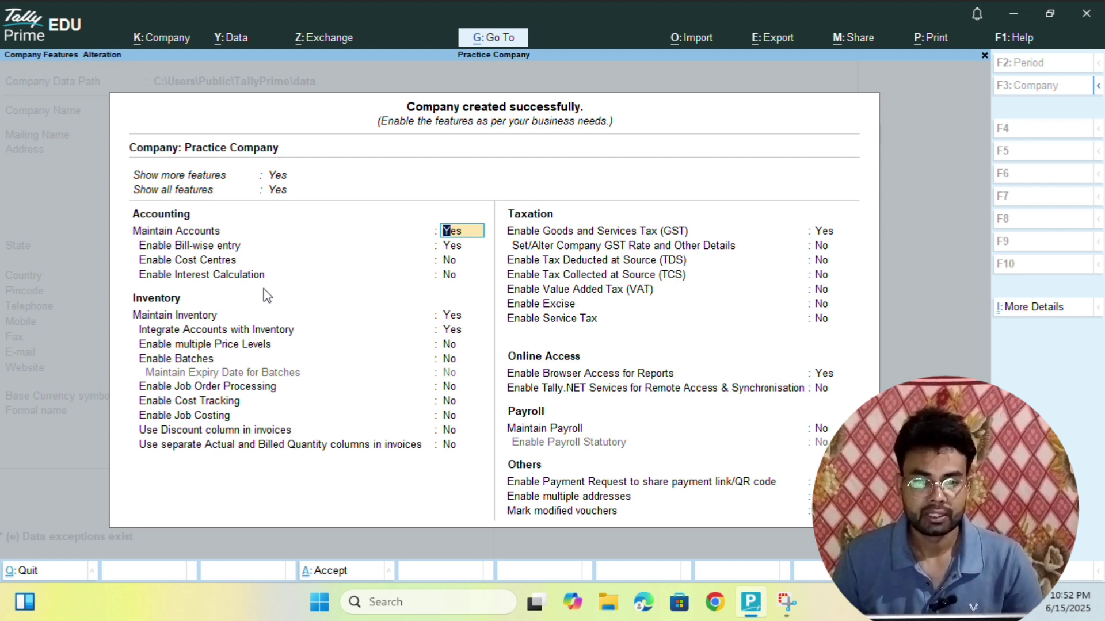
pyautogui.press('Return')
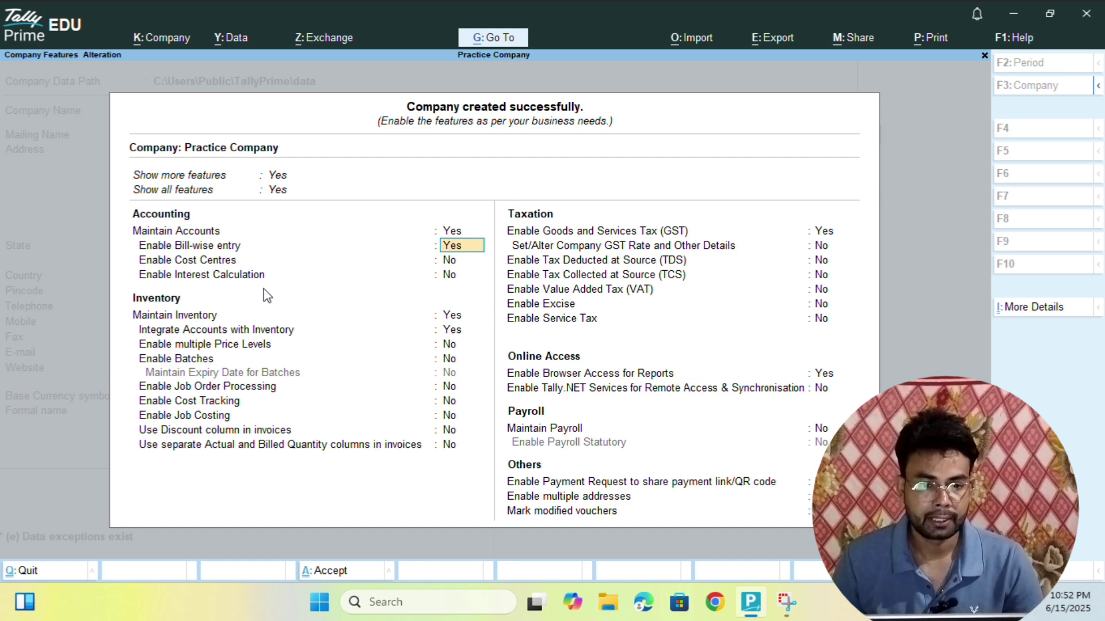
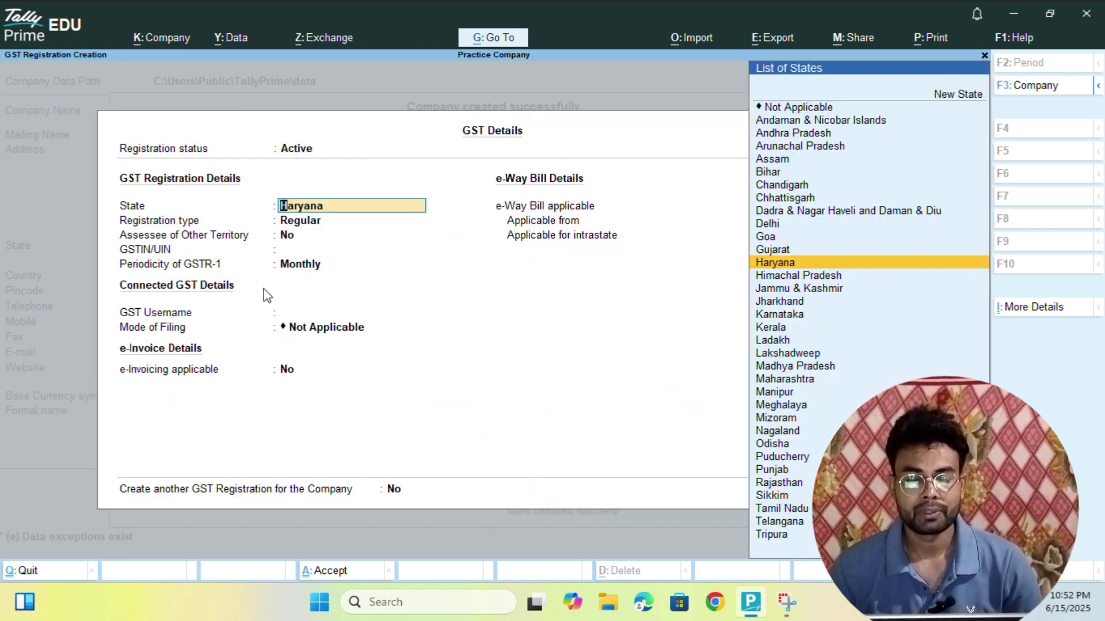
# - Quit the GST Details form, reopen it from Enable GST, and keep Haryana as the state
pyautogui.press('BackSpace')
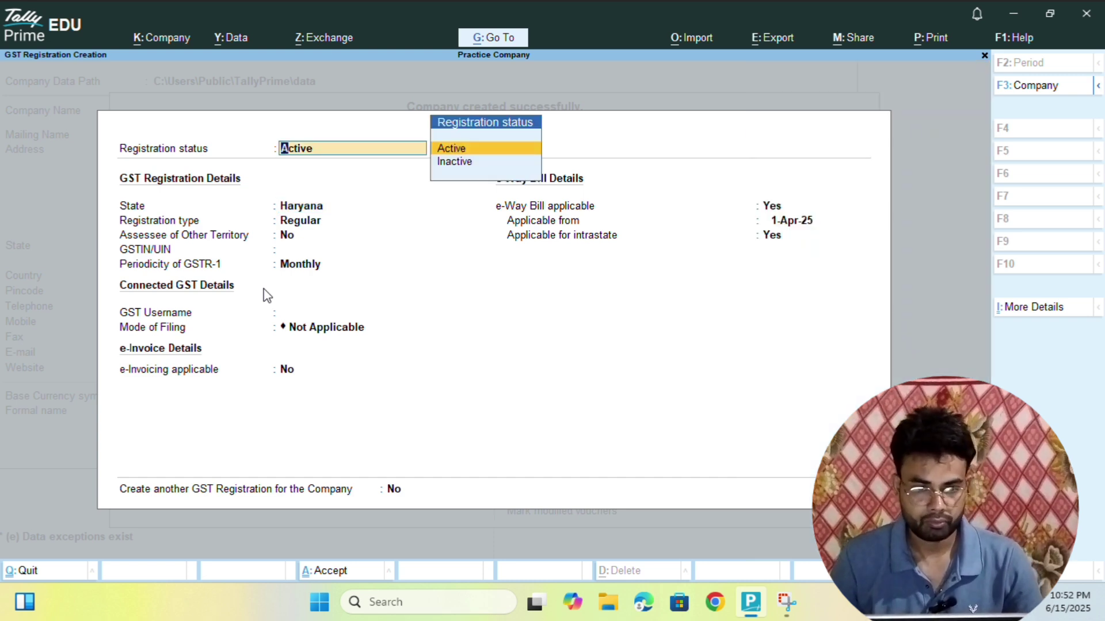
pyautogui.press('BackSpace')
pyautogui.press('Escape')
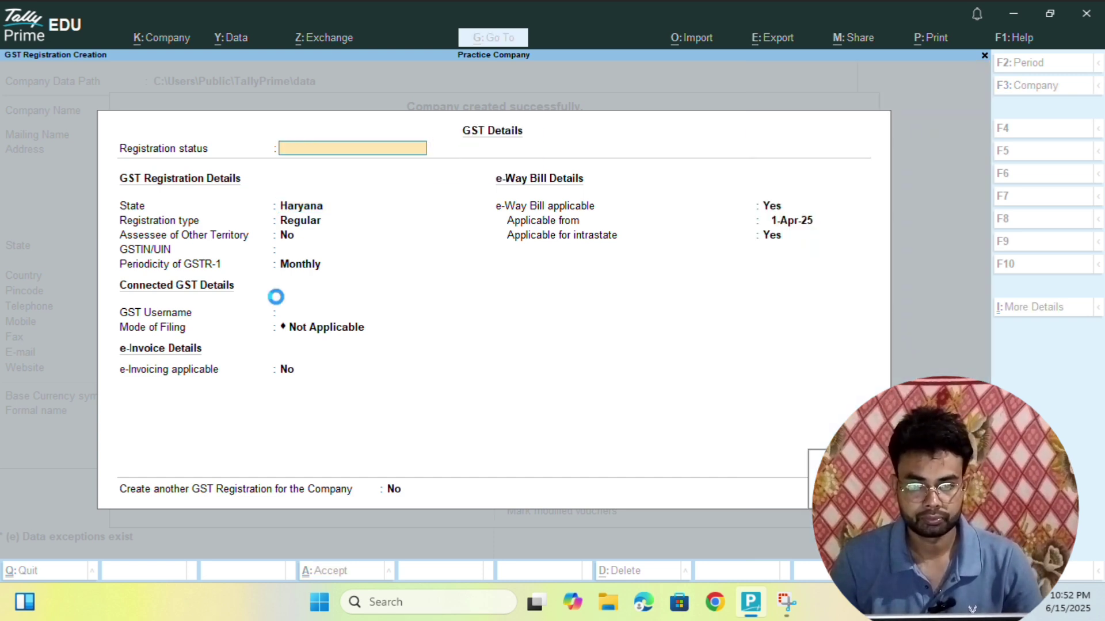
pyautogui.press('Return')
pyautogui.press('Up')
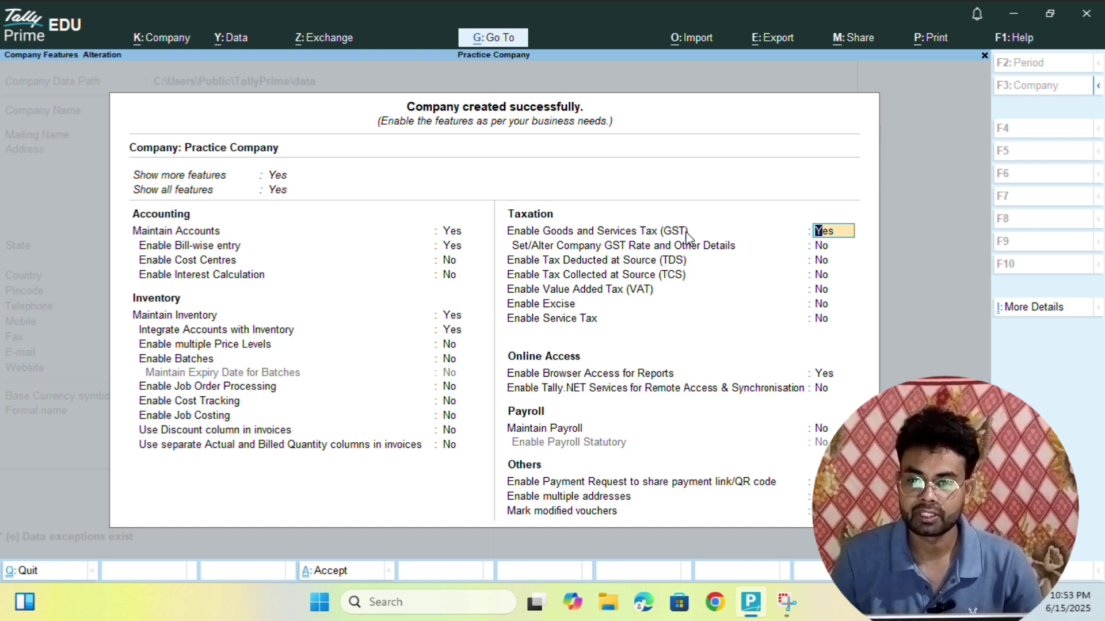
pyautogui.press('Return')
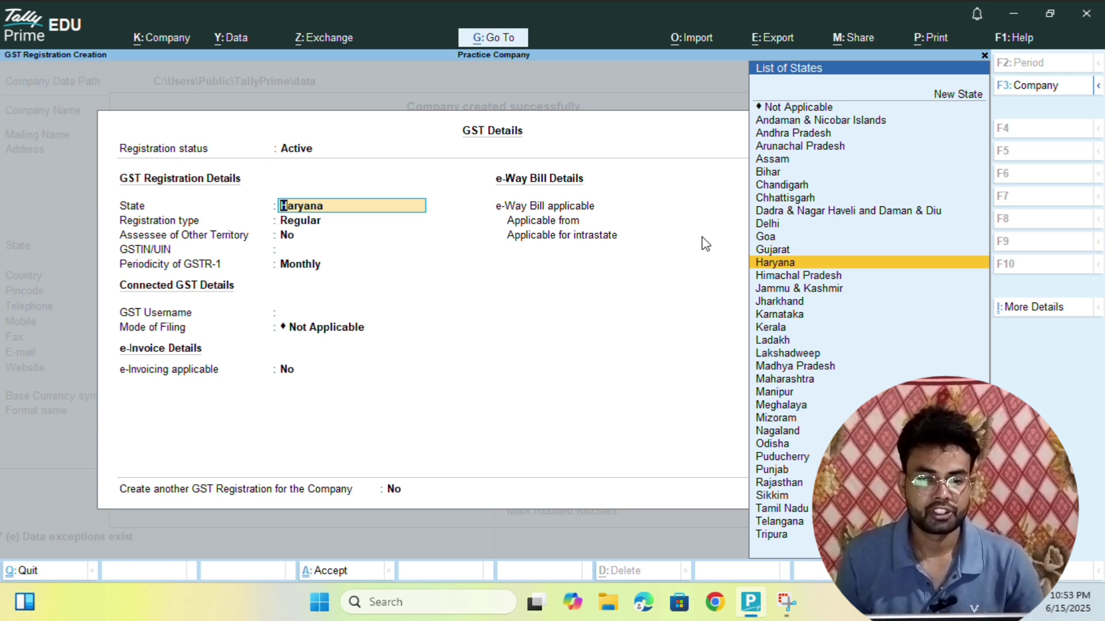
pyautogui.press('Return')
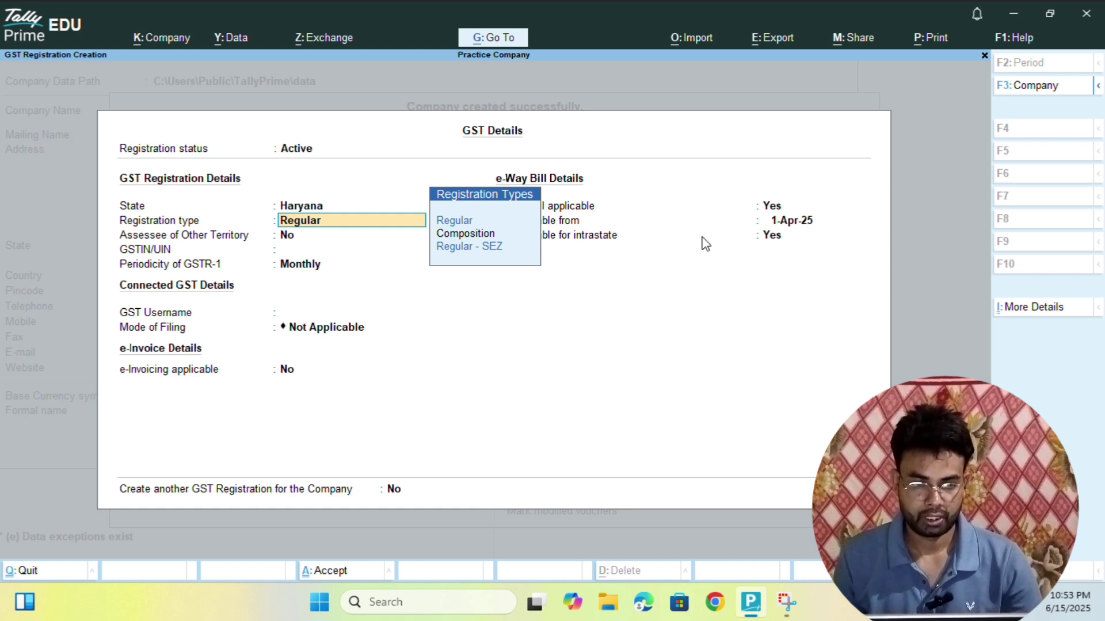
# - Keep Regular registration and Assessee of Other Territory No, and enter the company's GSTIN
pyautogui.press('Return')
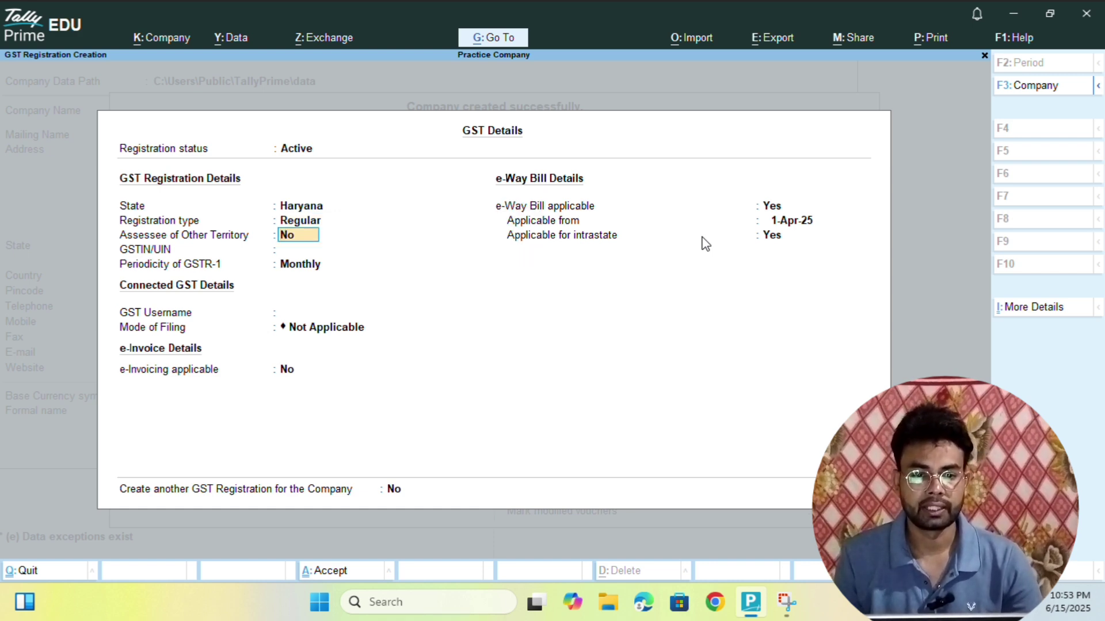
pyautogui.press('Return')
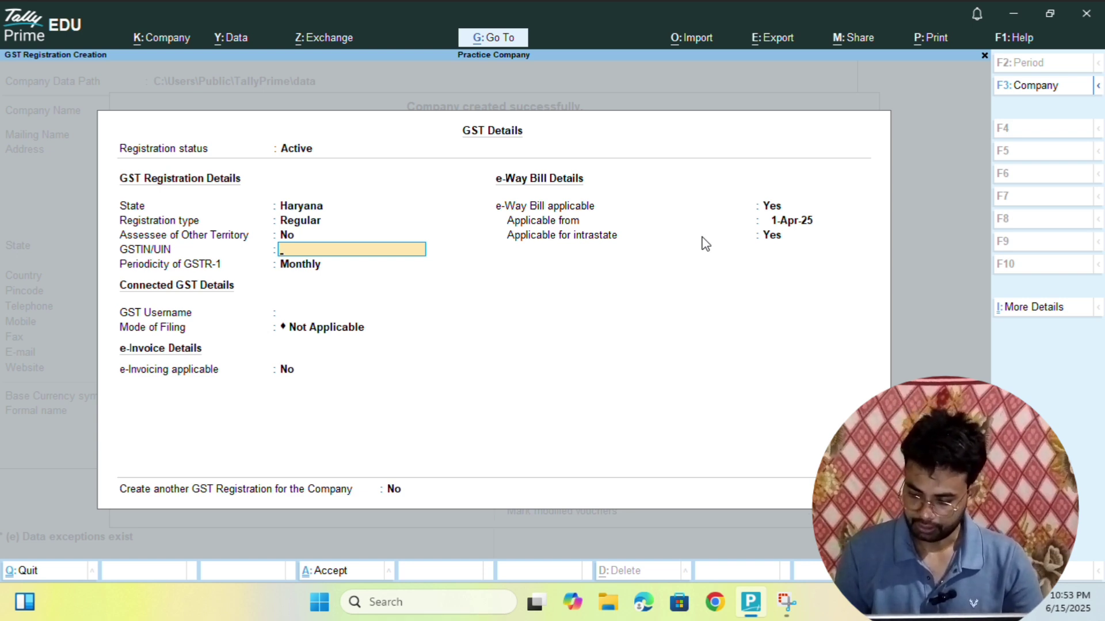
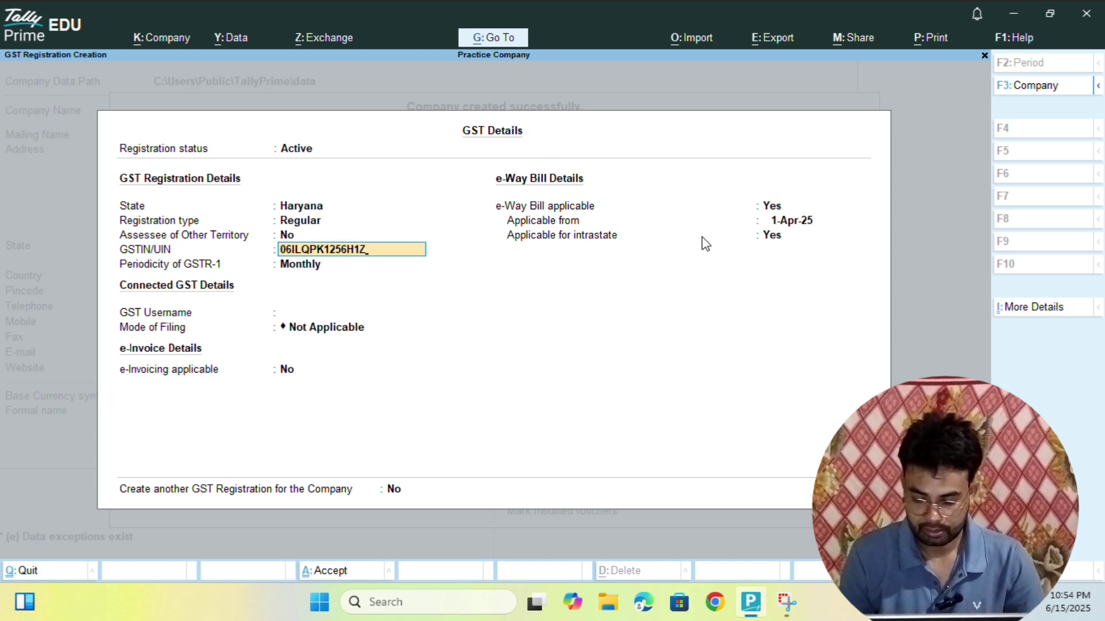
pyautogui.press('Return')
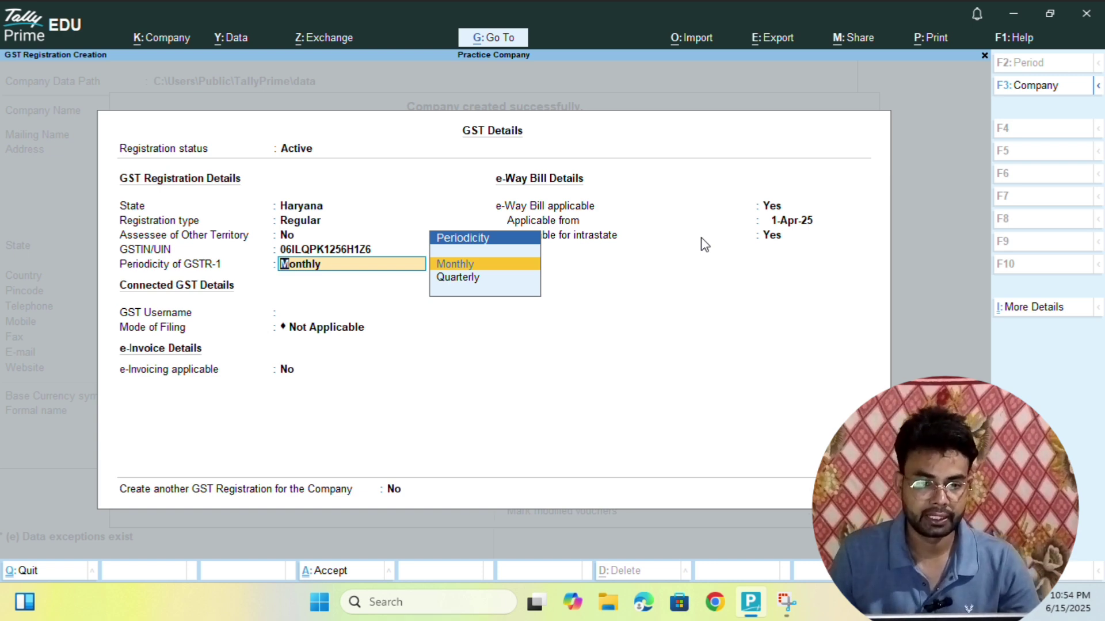
# - Accept Monthly GSTR-1 periodicity, blank GST username, Not Applicable filing mode and e-Invoicing No
pyautogui.press('Return')
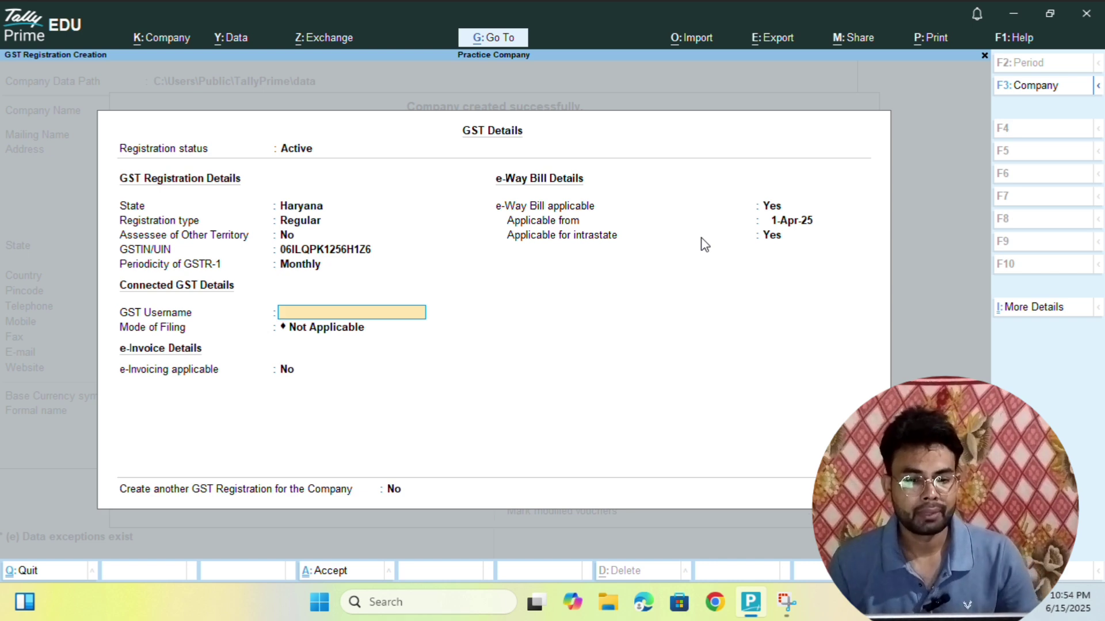
pyautogui.press('Return')
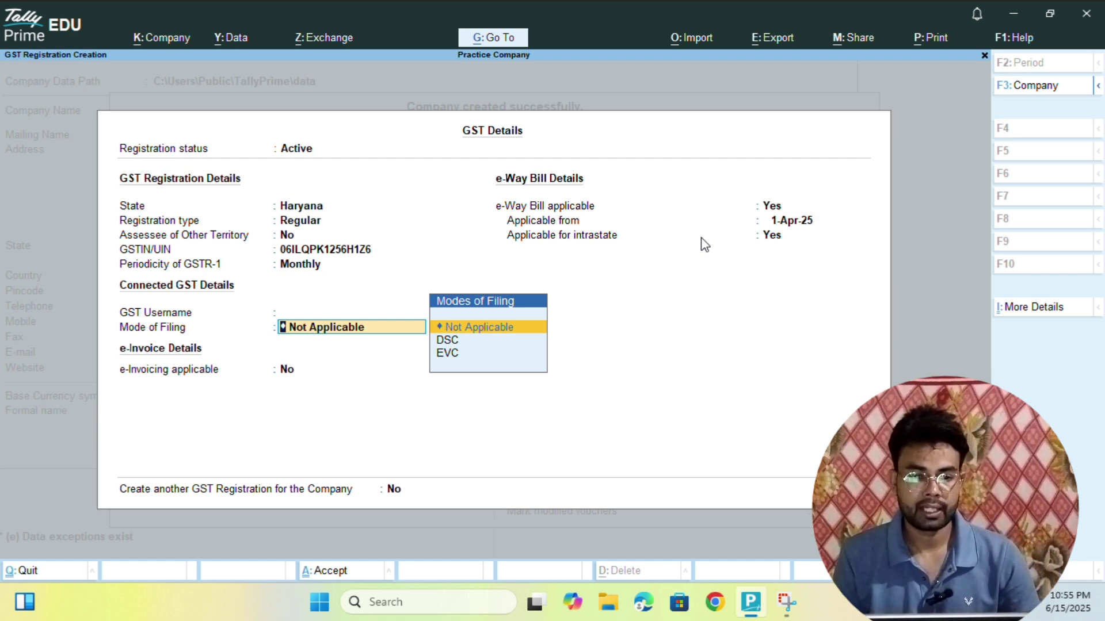
pyautogui.press('Return')
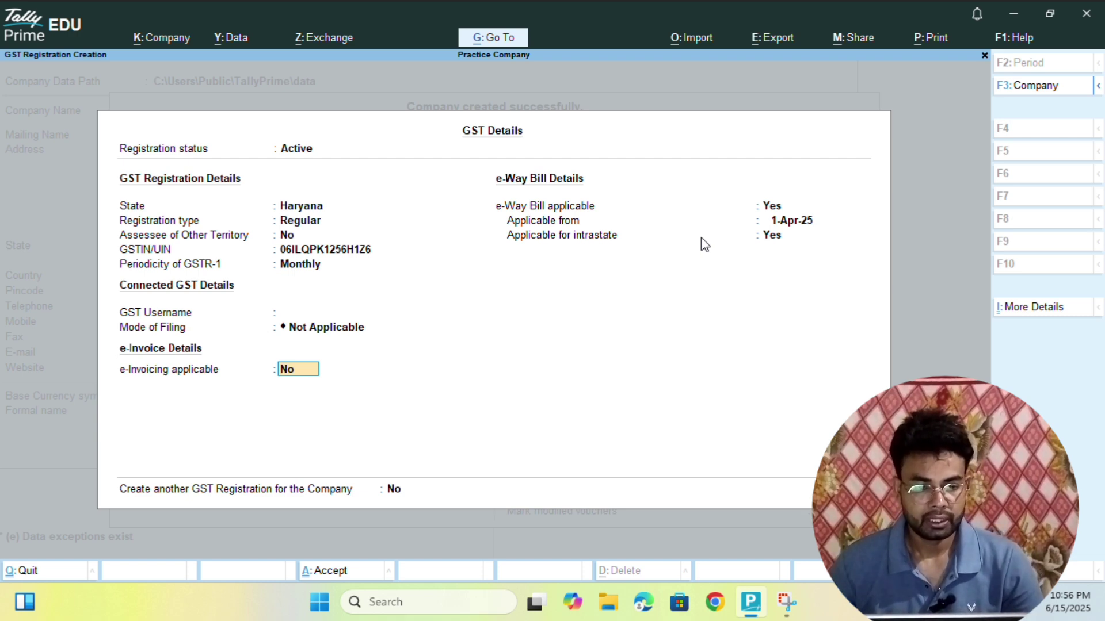
pyautogui.press('Return')
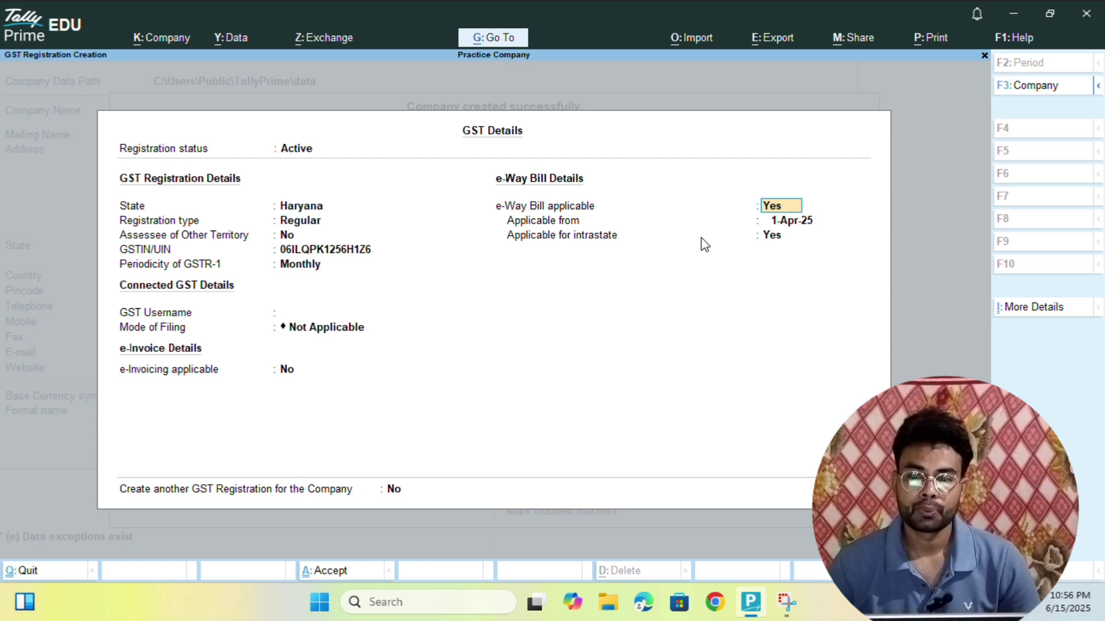
# - Keep e-Way Bill applicable from 1-Apr-25 including intrastate, save GST details, and accept Company Features
pyautogui.press('Return')
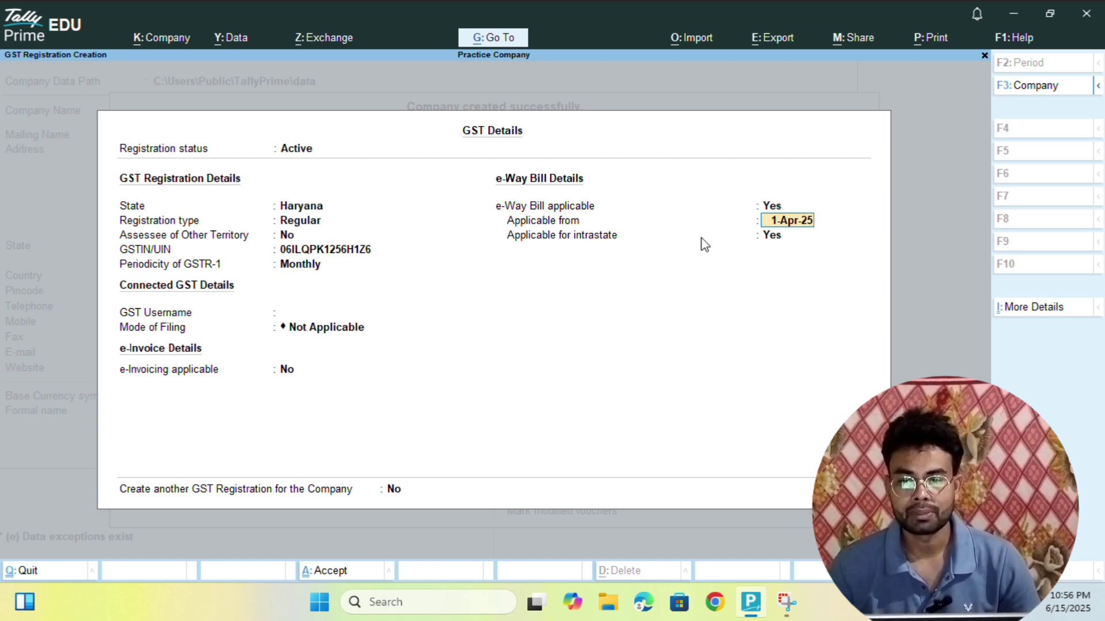
pyautogui.press('Return')
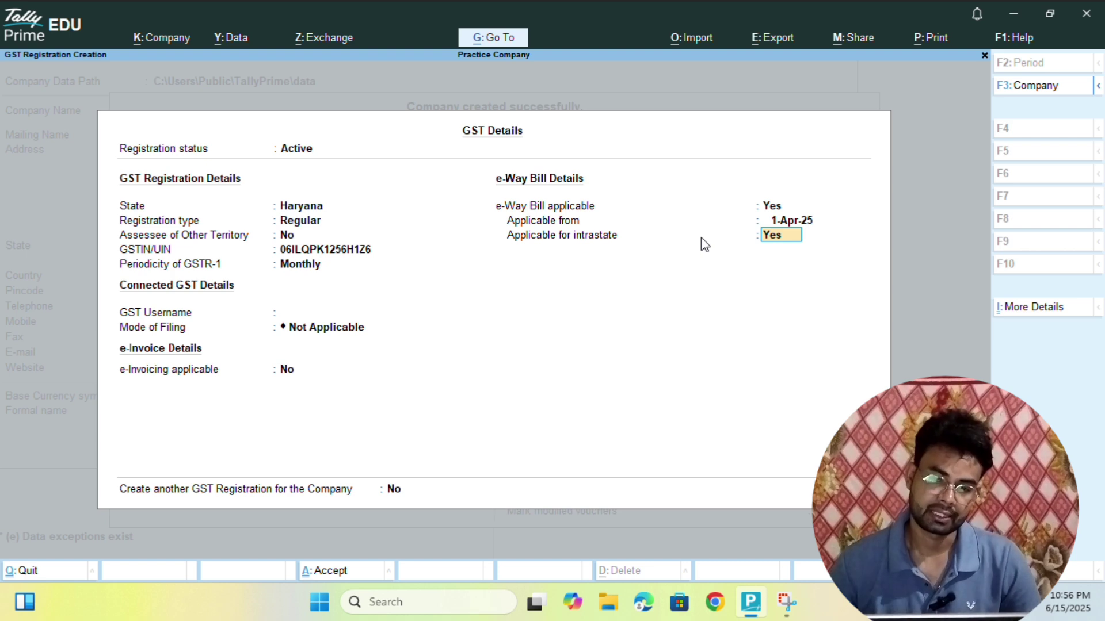
pyautogui.press('Return')
pyautogui.press('Return')
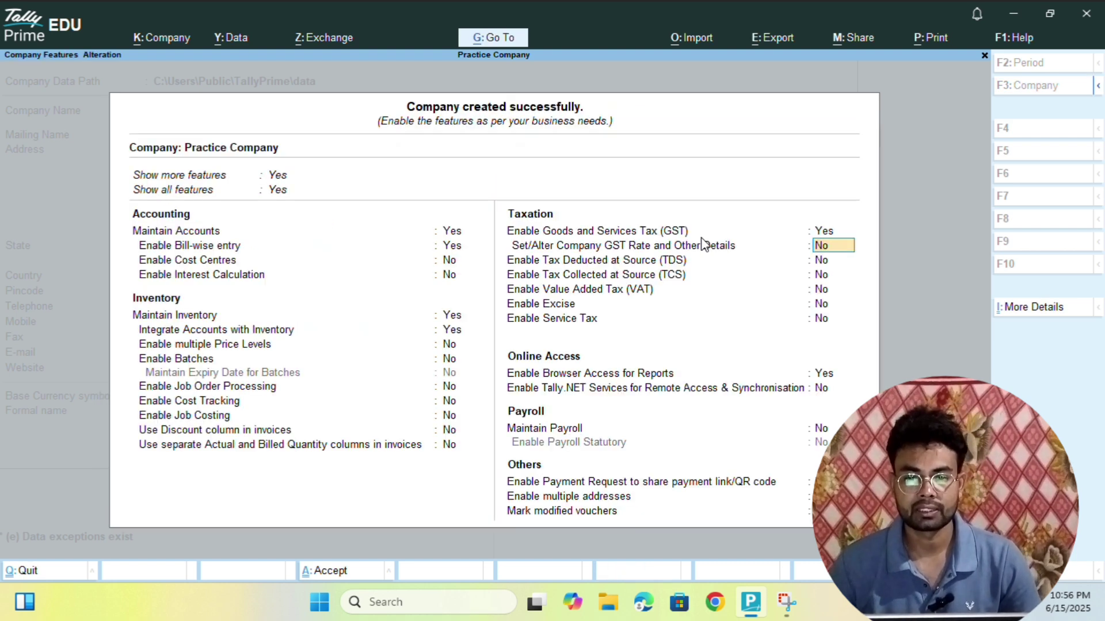
pyautogui.press('Return')
pyautogui.press('Return')
pyautogui.press('Return')
pyautogui.press('Return')
pyautogui.press('Return')
pyautogui.press('Return')
pyautogui.press('Return')
pyautogui.press('Return')
pyautogui.press('Return')
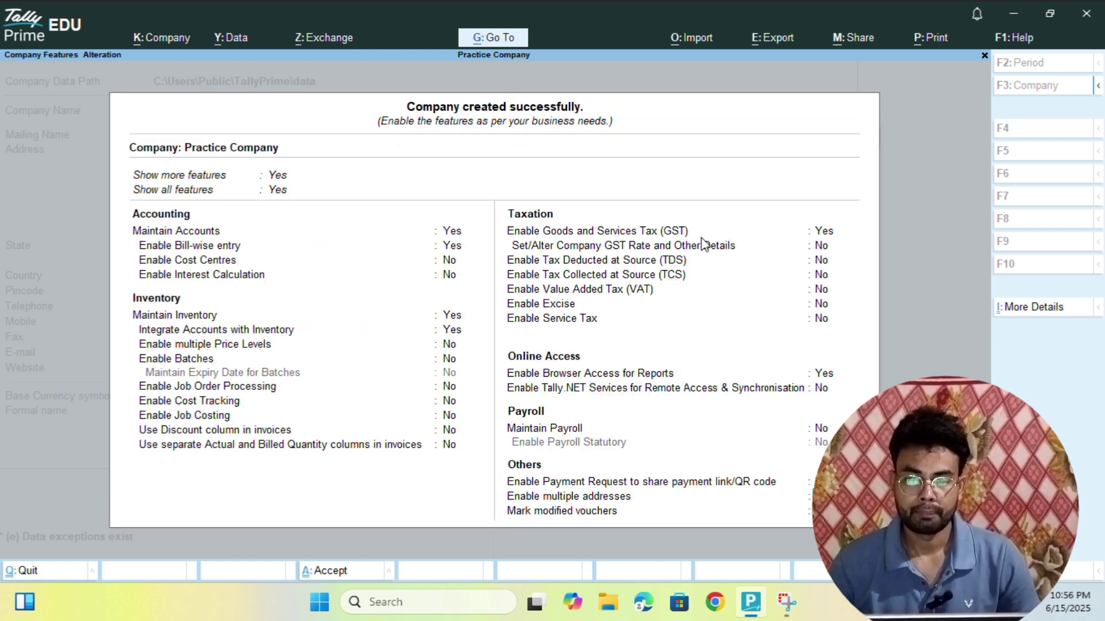
pyautogui.press('Return')
pyautogui.press('Return')
pyautogui.press('Return')
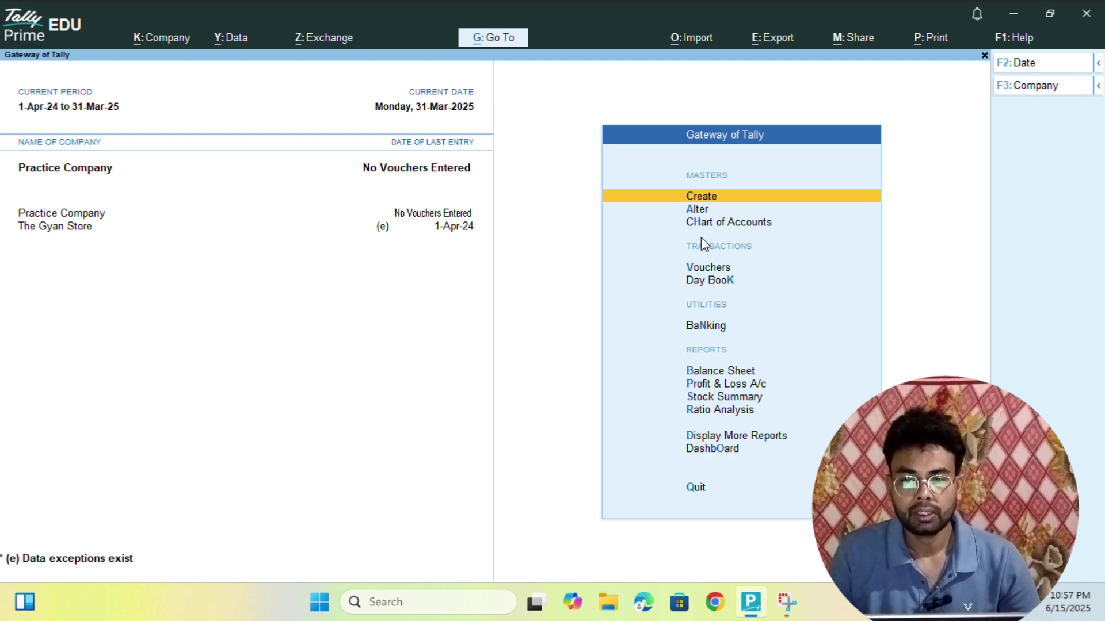
pyautogui.press('Down')
pyautogui.press('Up')
pyautogui.press('Down')
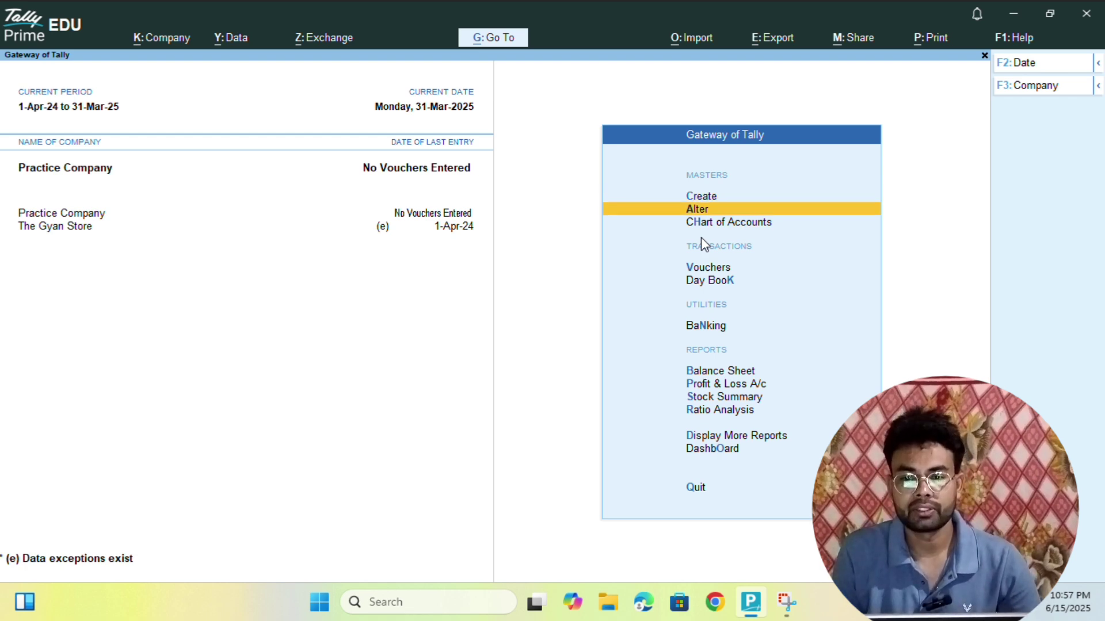
pyautogui.press('Down')
pyautogui.press('Return')
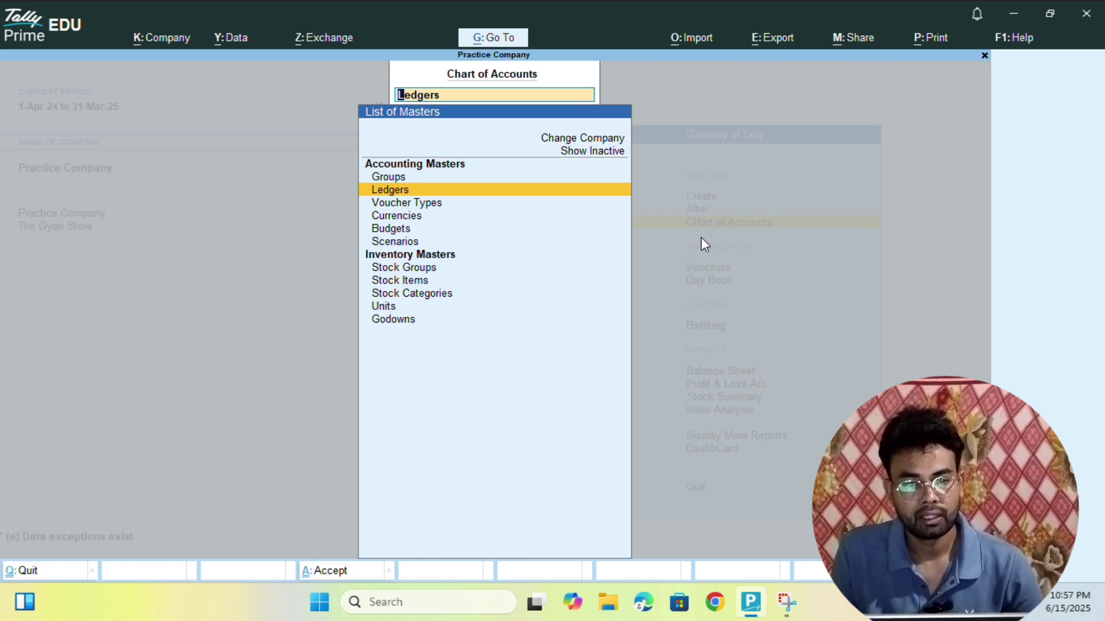
pyautogui.press('Up')
pyautogui.press('Down')
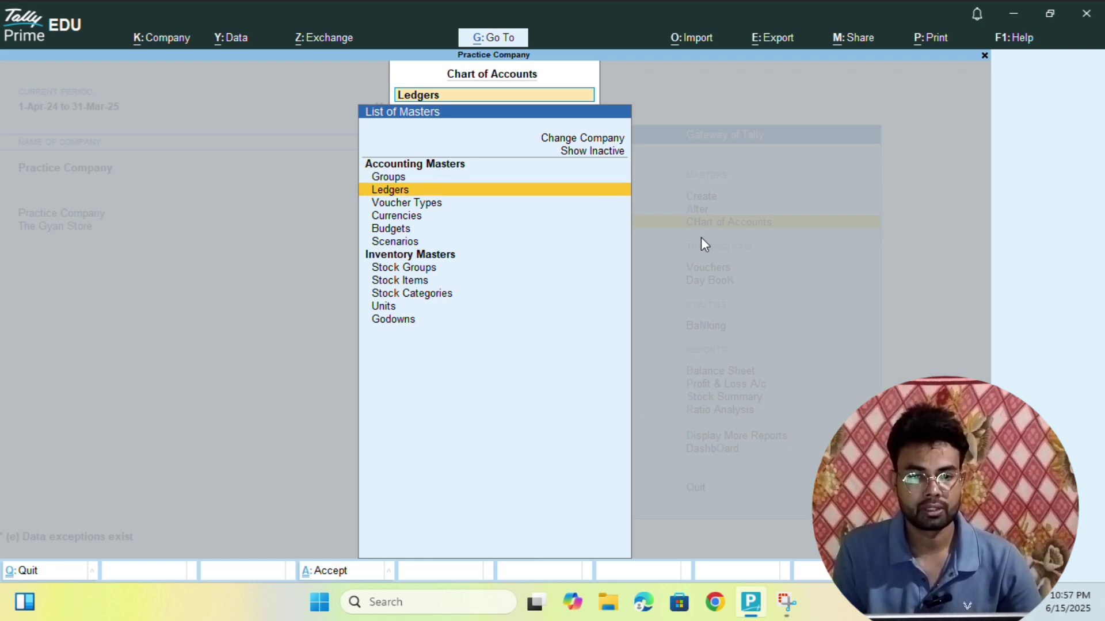
pyautogui.press('Up')
pyautogui.press('Return')
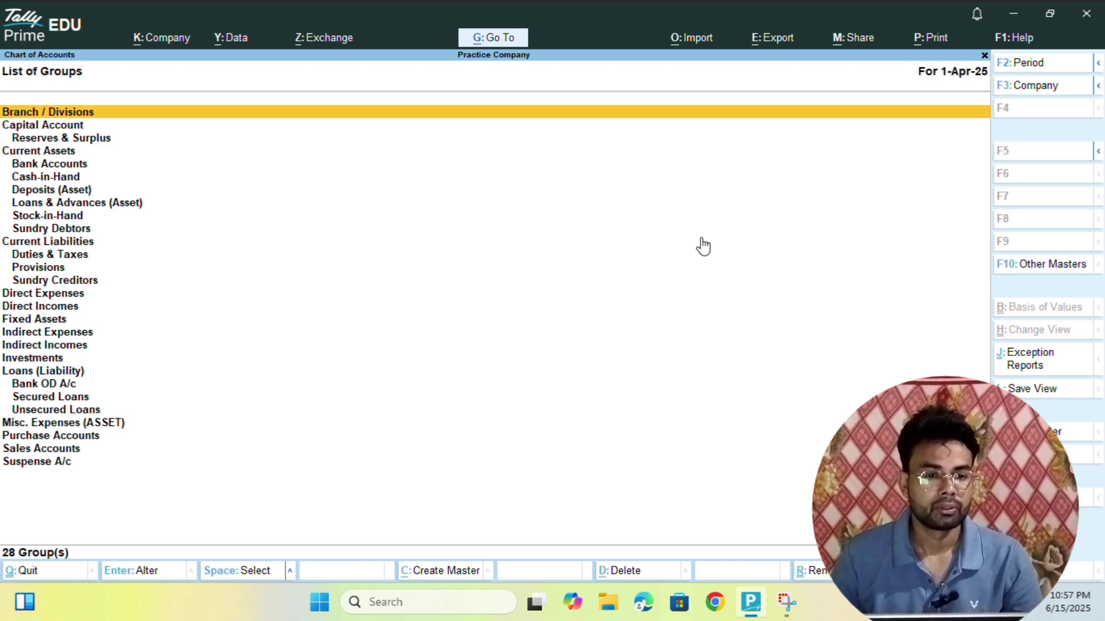
pyautogui.press('Down')
pyautogui.press('Down')
pyautogui.press('Down')
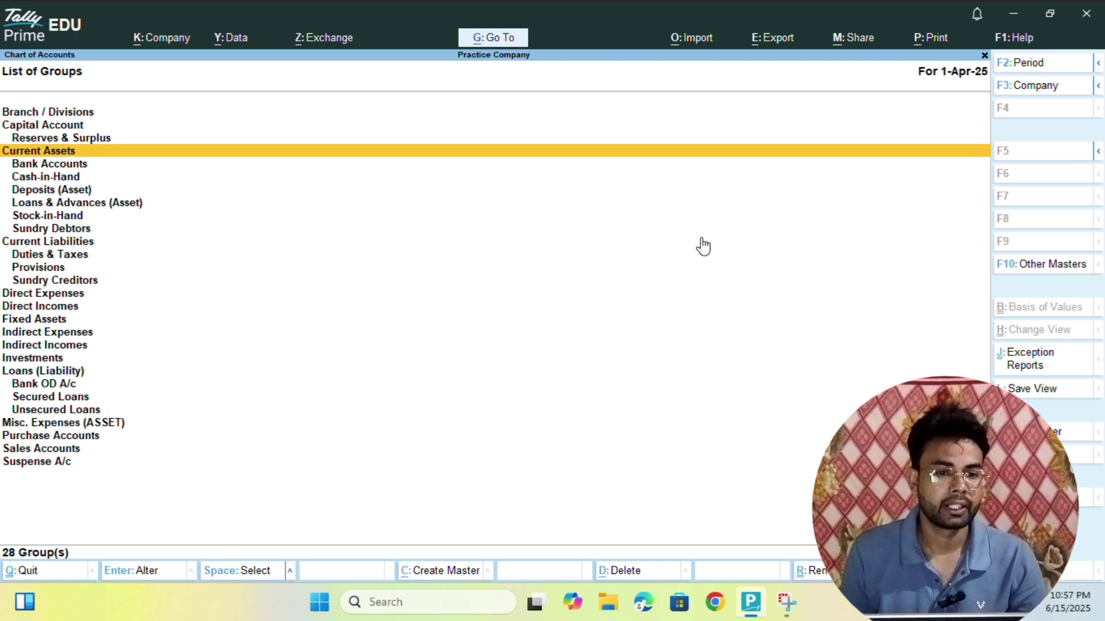
pyautogui.press('Up')
pyautogui.press('Up')
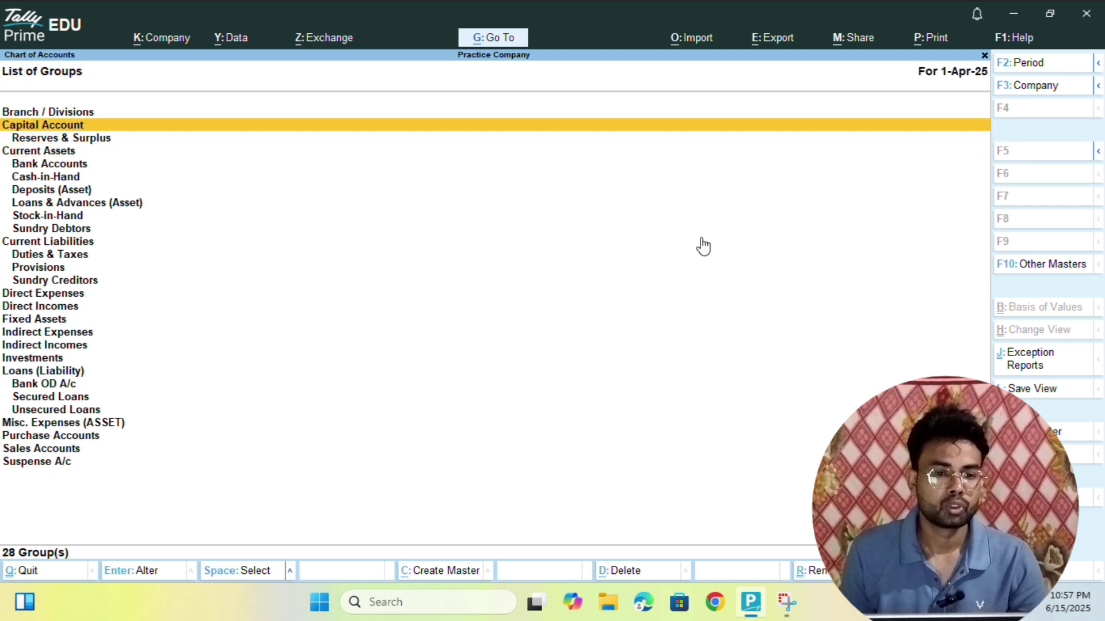
pyautogui.press('Down')
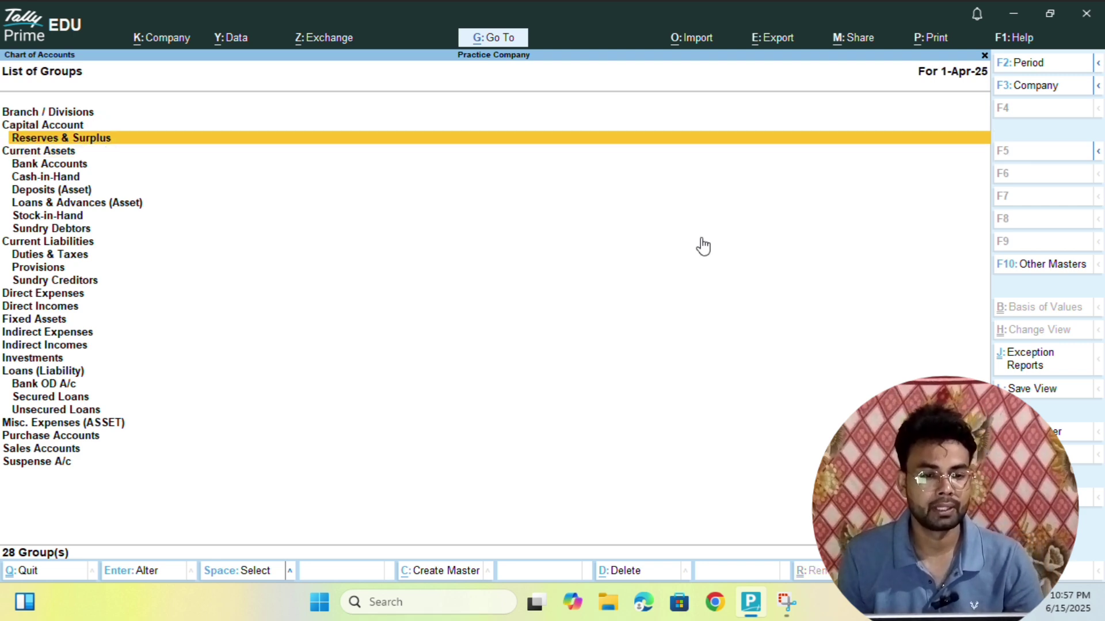
pyautogui.press('Down')
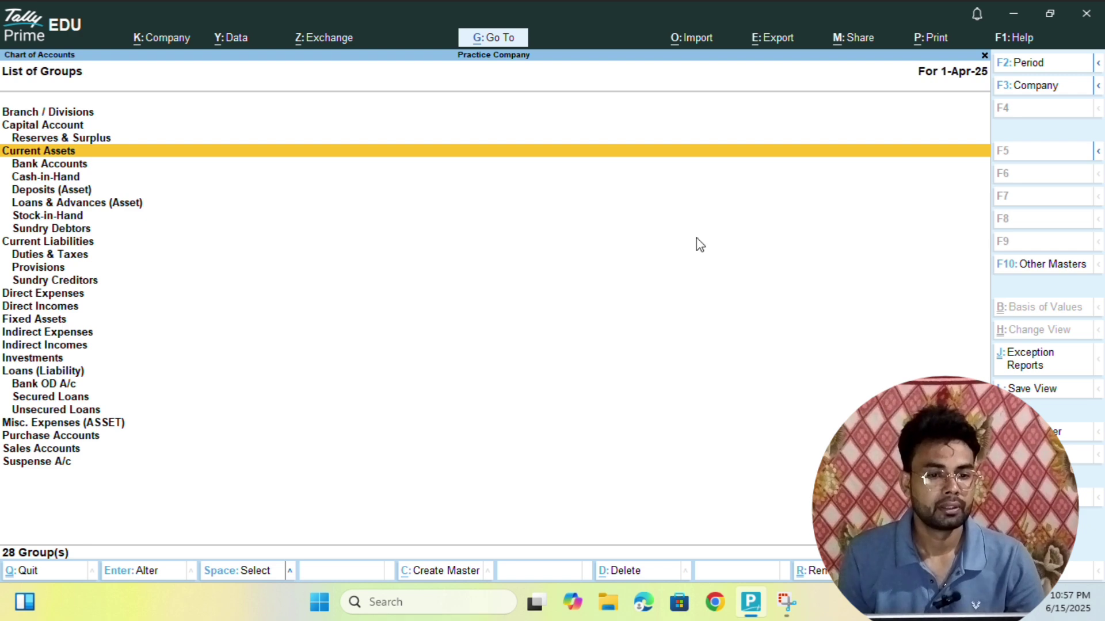
pyautogui.press('Down')
pyautogui.press('Up')
pyautogui.press('Down')
pyautogui.press('Down')
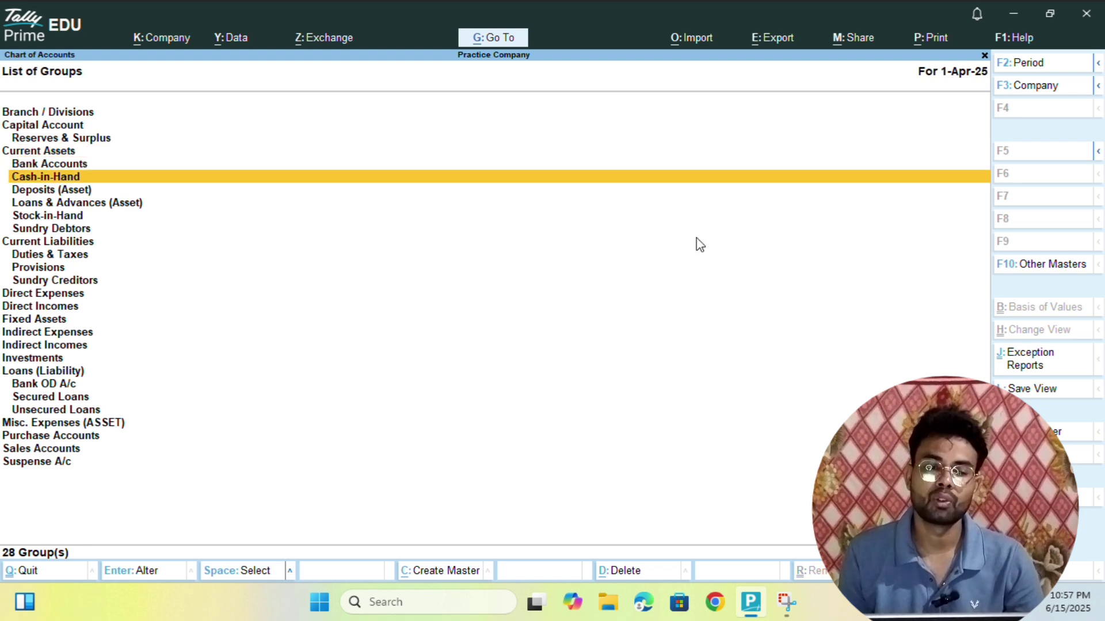
pyautogui.press('Down')
pyautogui.press('Down')
pyautogui.press('Down')
pyautogui.press('Down')
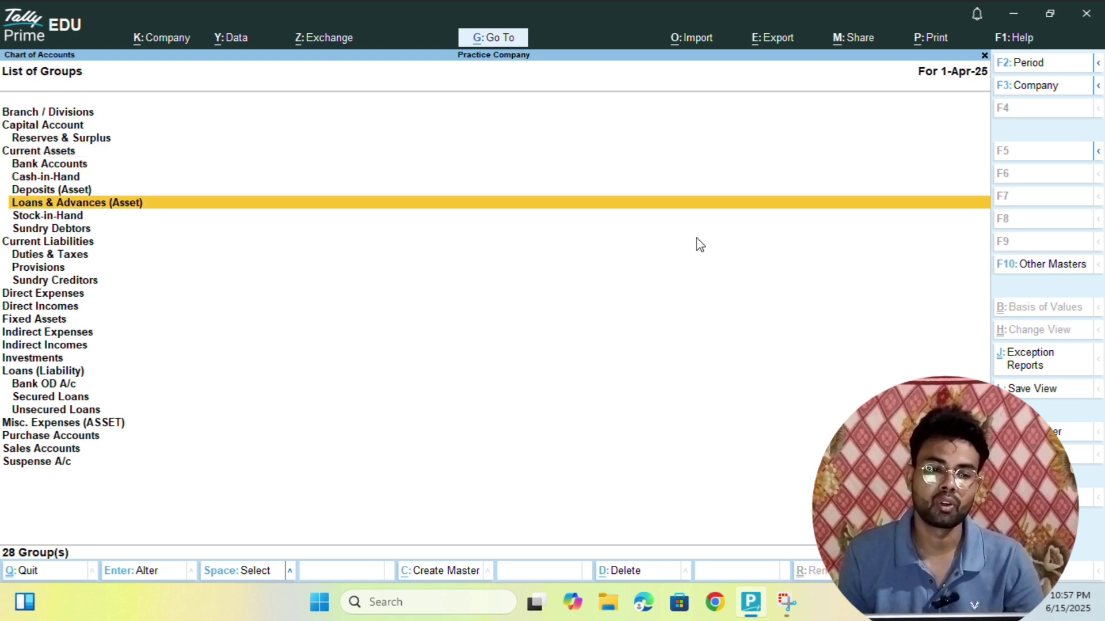
pyautogui.press('Down')
pyautogui.press('Up')
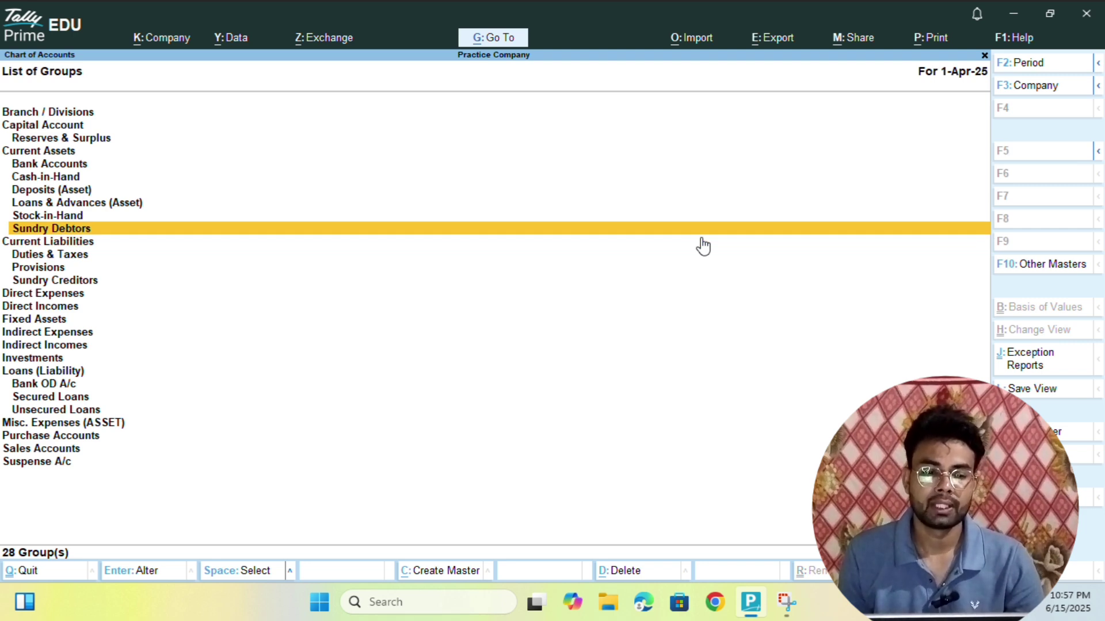
pyautogui.press('Down')
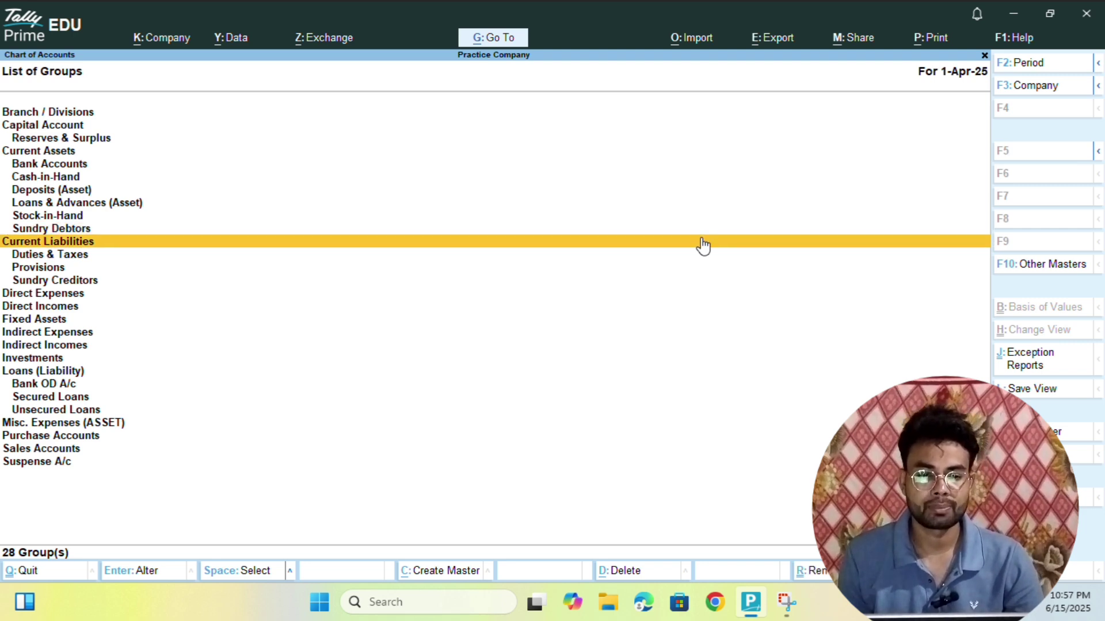
pyautogui.press('Down')
pyautogui.press('Down')
pyautogui.press('Down')
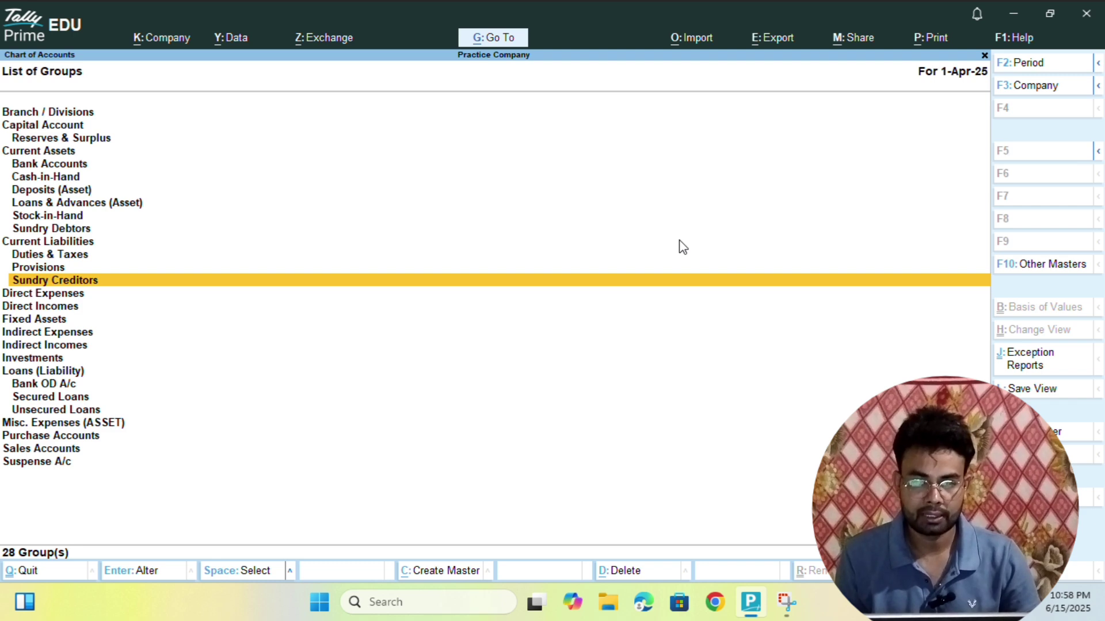
pyautogui.press('F10')
# - Open the List of Ledgers, browse through its groups and ledgers, then close it
pyautogui.press('Down')
pyautogui.press('Return')
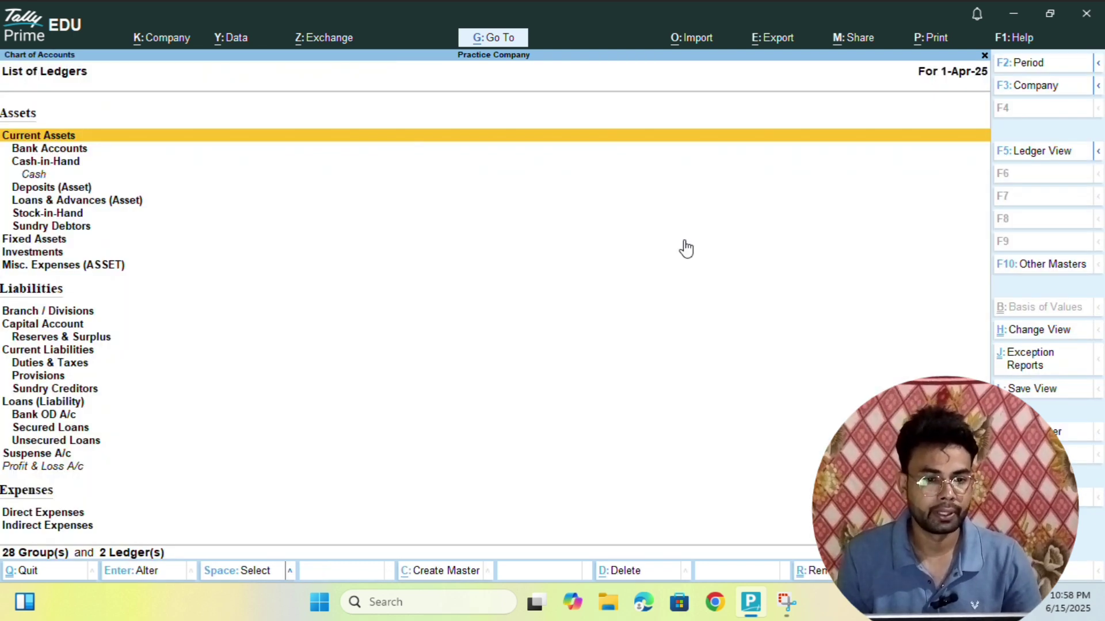
pyautogui.press('Down')
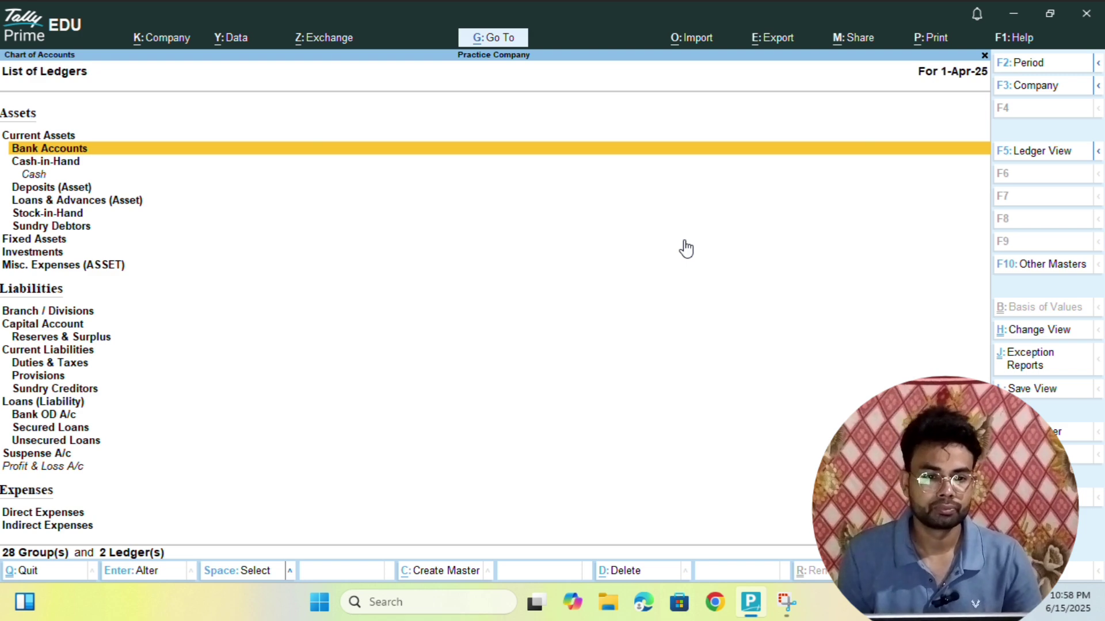
pyautogui.press('Down')
pyautogui.press('Down')
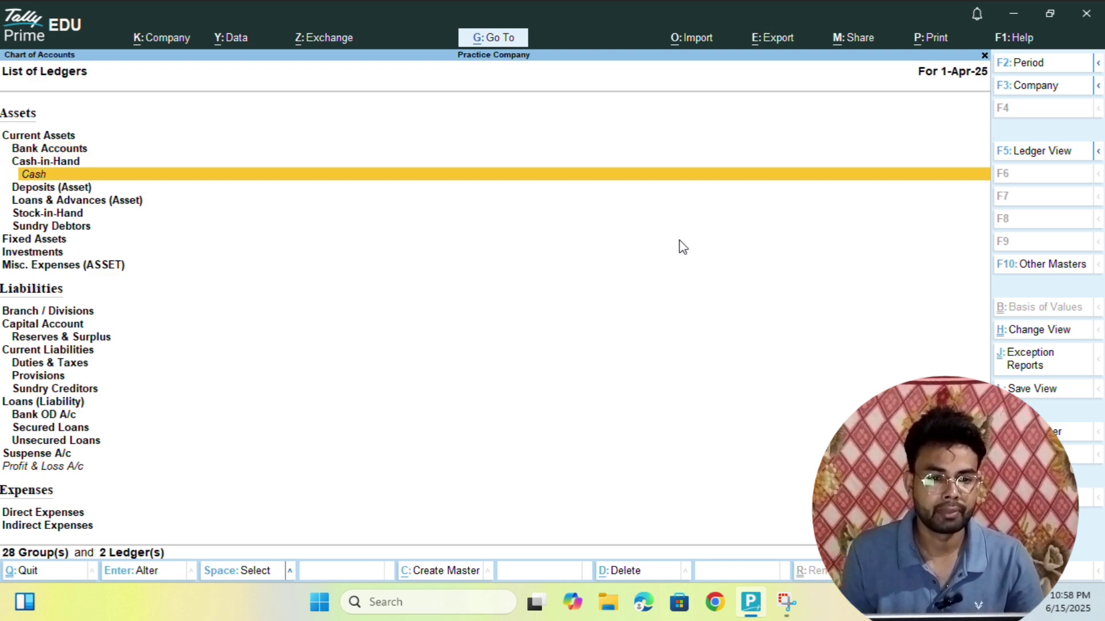
pyautogui.press('Down')
pyautogui.press('Down')
pyautogui.press('Down')
pyautogui.press('Down')
pyautogui.press('Down')
pyautogui.press('Down')
pyautogui.press('Down')
pyautogui.press('Down')
pyautogui.press('Down')
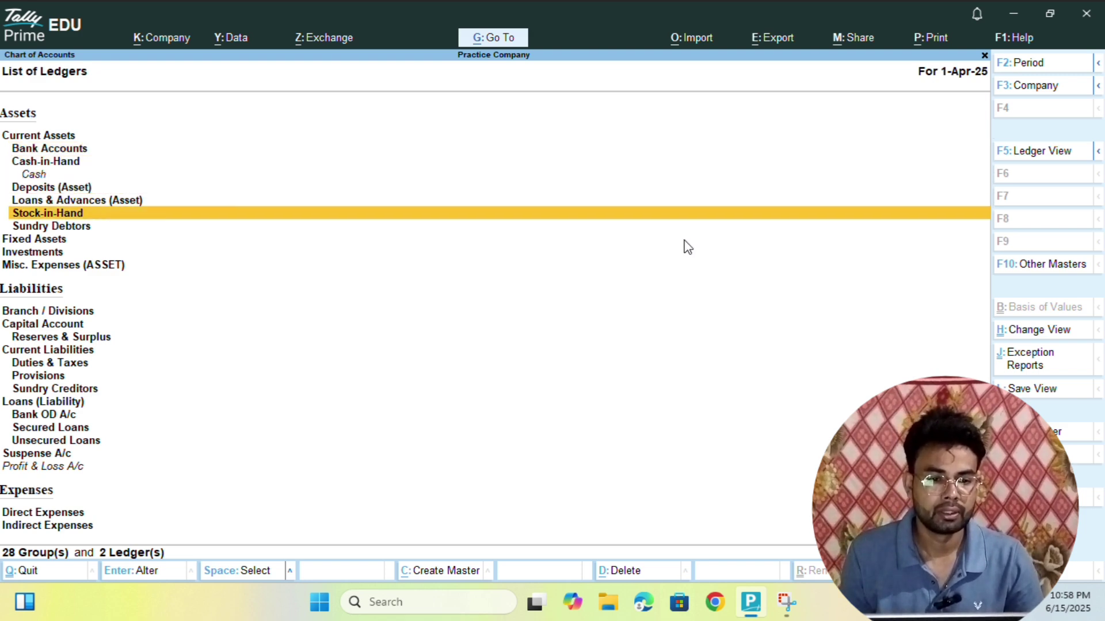
pyautogui.press('Down')
pyautogui.press('Down')
pyautogui.press('Down')
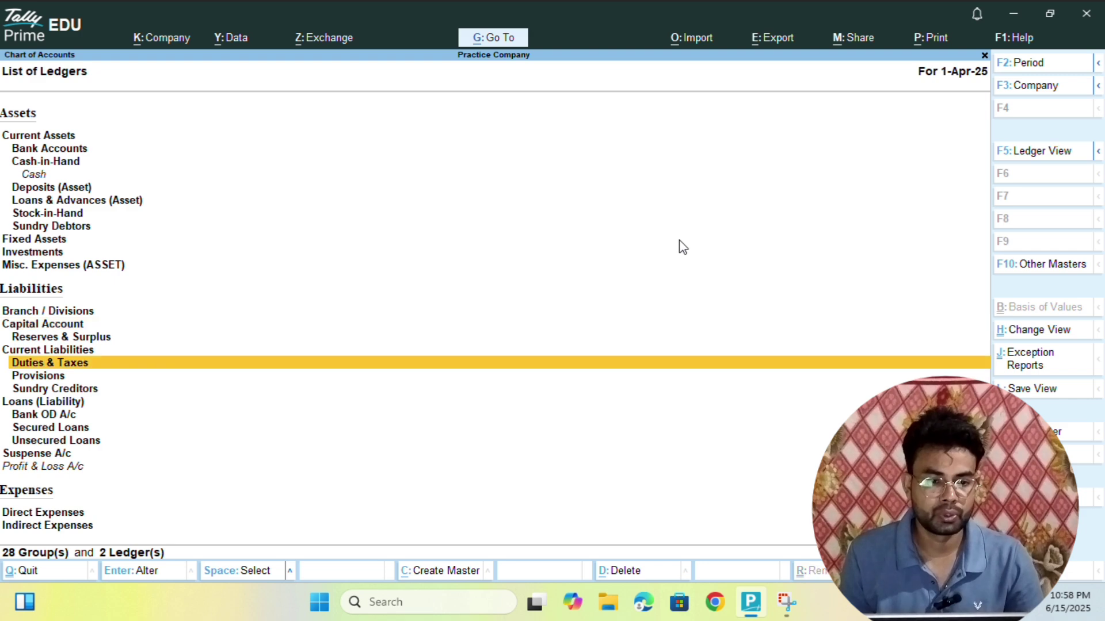
pyautogui.press('Down')
pyautogui.press('Down')
pyautogui.press('Down')
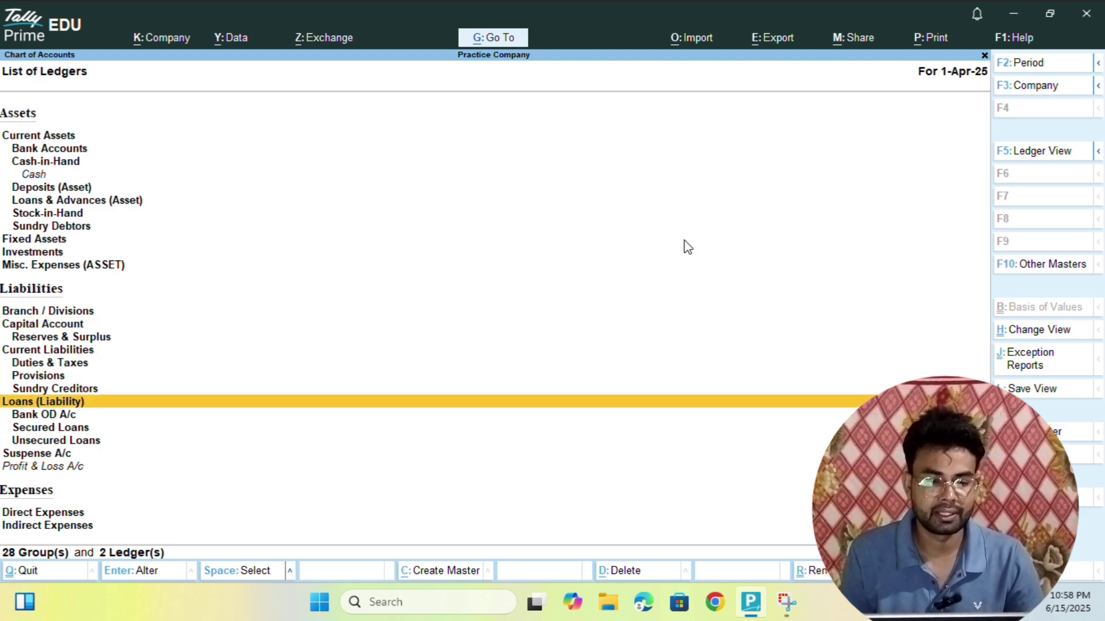
pyautogui.press('Up')
pyautogui.press('Down')
pyautogui.press('Down')
pyautogui.press('Down')
pyautogui.press('Down')
pyautogui.press('Down')
pyautogui.press('Down')
pyautogui.press('Down')
pyautogui.press('Down')
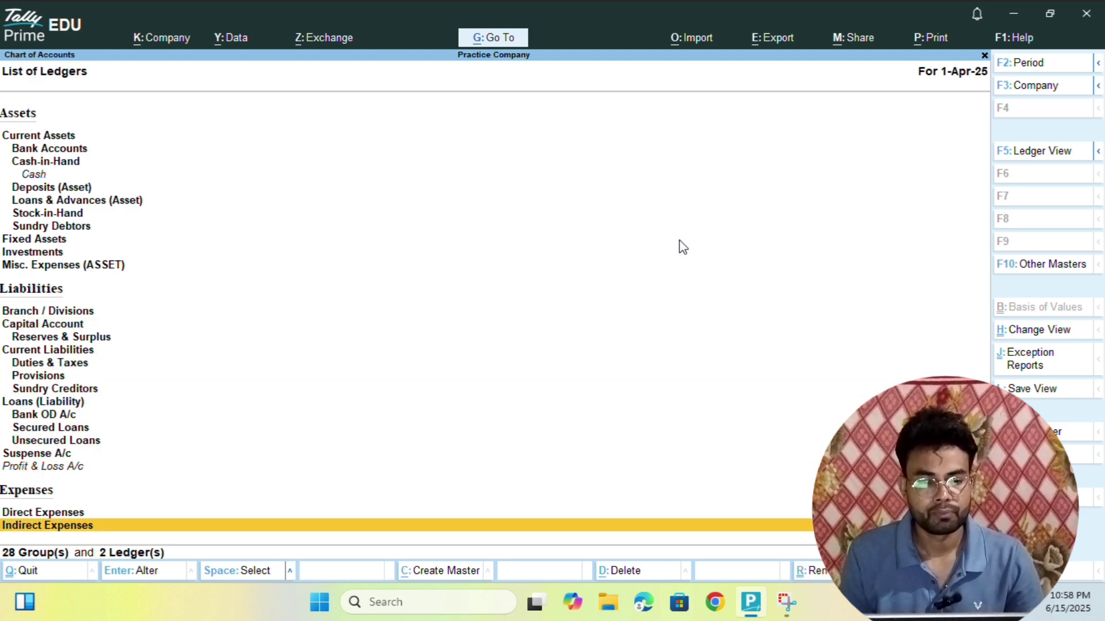
pyautogui.press('Up')
pyautogui.press('Down')
pyautogui.press('Down')
pyautogui.press('Up')
pyautogui.press('Up')
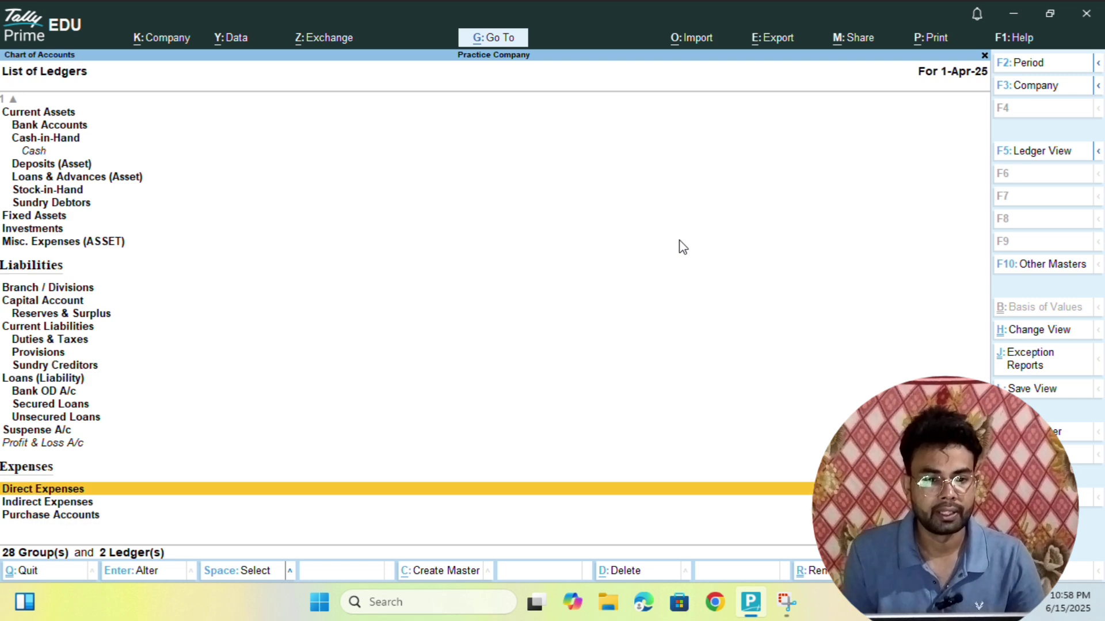
pyautogui.press('Up')
pyautogui.press('Up')
pyautogui.press('Up')
pyautogui.press('Up')
pyautogui.press('Up')
pyautogui.press('Up')
pyautogui.press('Up')
pyautogui.press('Up')
pyautogui.press('Up')
pyautogui.press('Up')
pyautogui.press('Up')
pyautogui.press('Up')
pyautogui.press('Up')
pyautogui.press('Up')
pyautogui.press('Up')
pyautogui.press('Up')
pyautogui.press('Up')
pyautogui.press('Up')
pyautogui.press('Up')
pyautogui.press('Up')
pyautogui.press('Up')
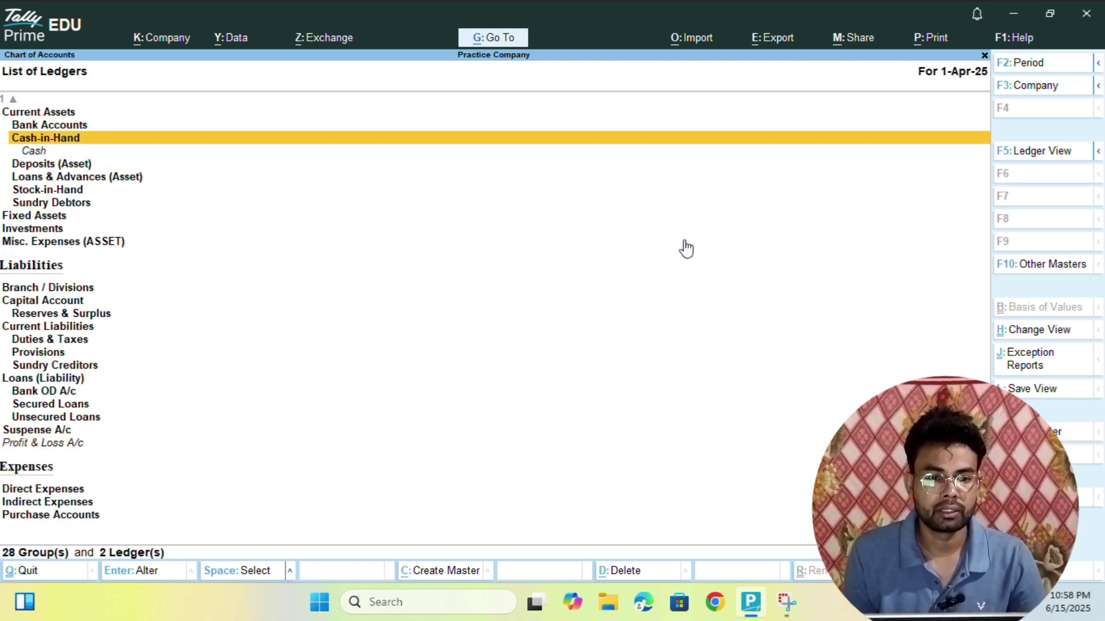
pyautogui.press('Down')
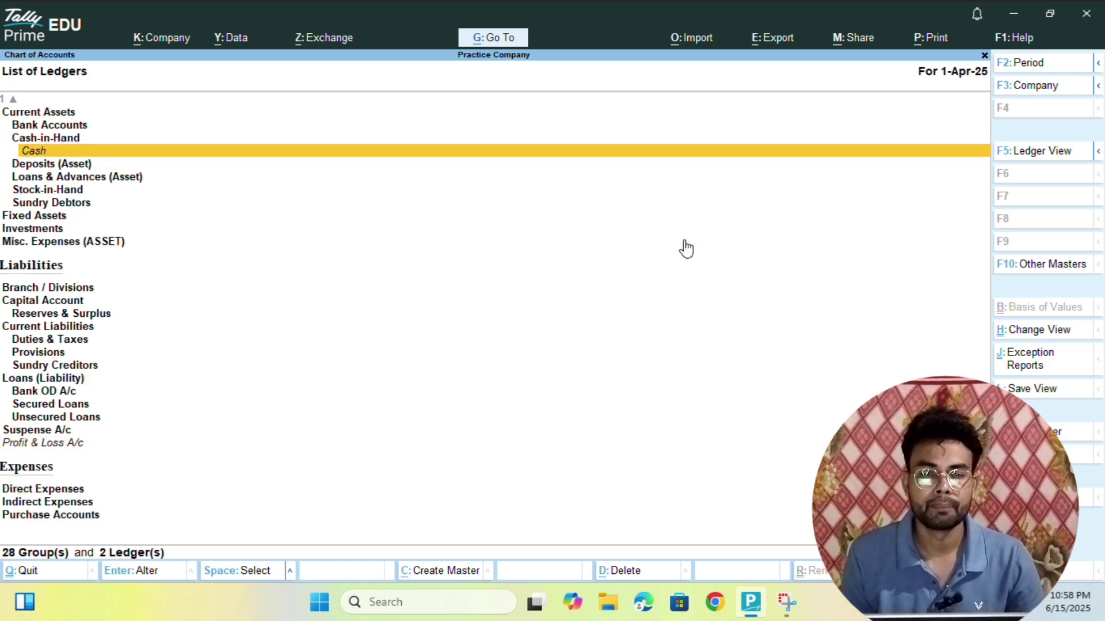
pyautogui.press('Up')
pyautogui.press('Up')
pyautogui.press('Up')
pyautogui.press('Up')
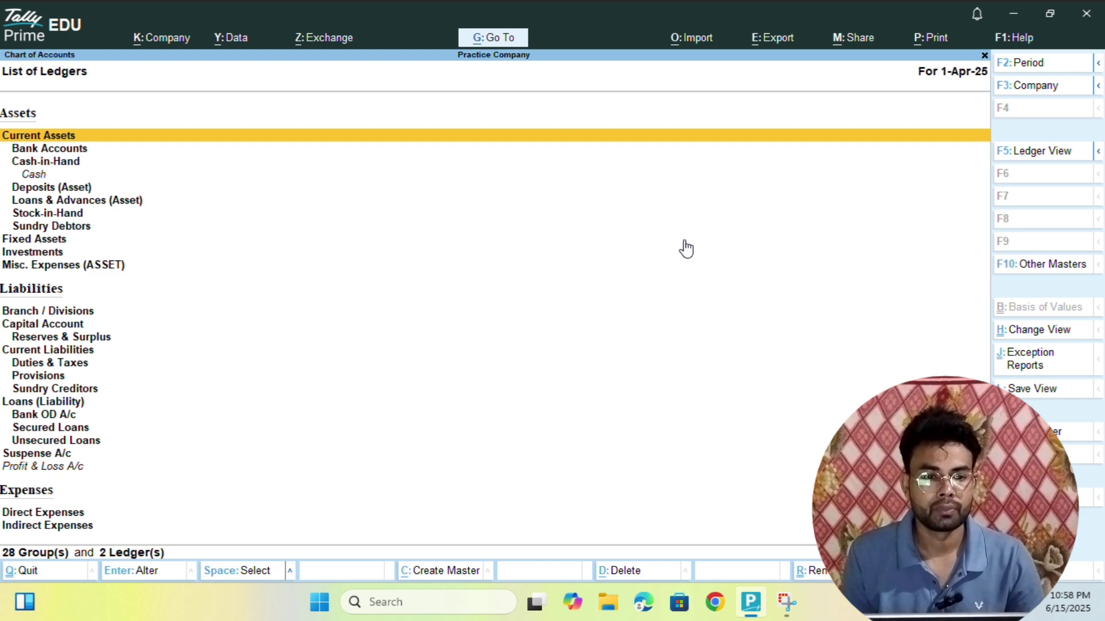
pyautogui.press('Down')
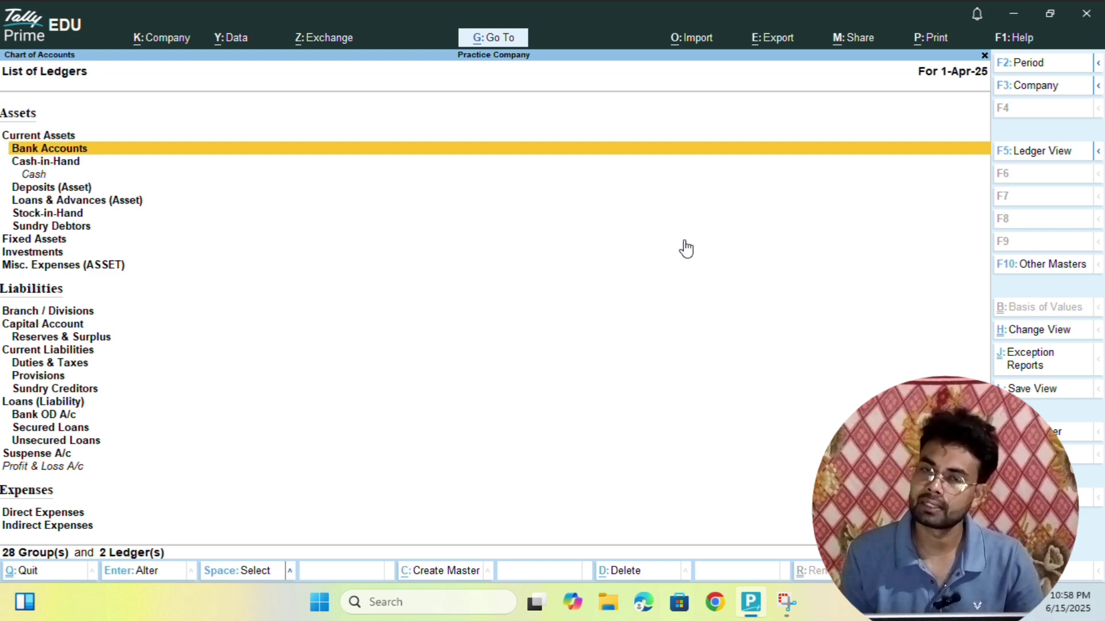
pyautogui.press('Escape')
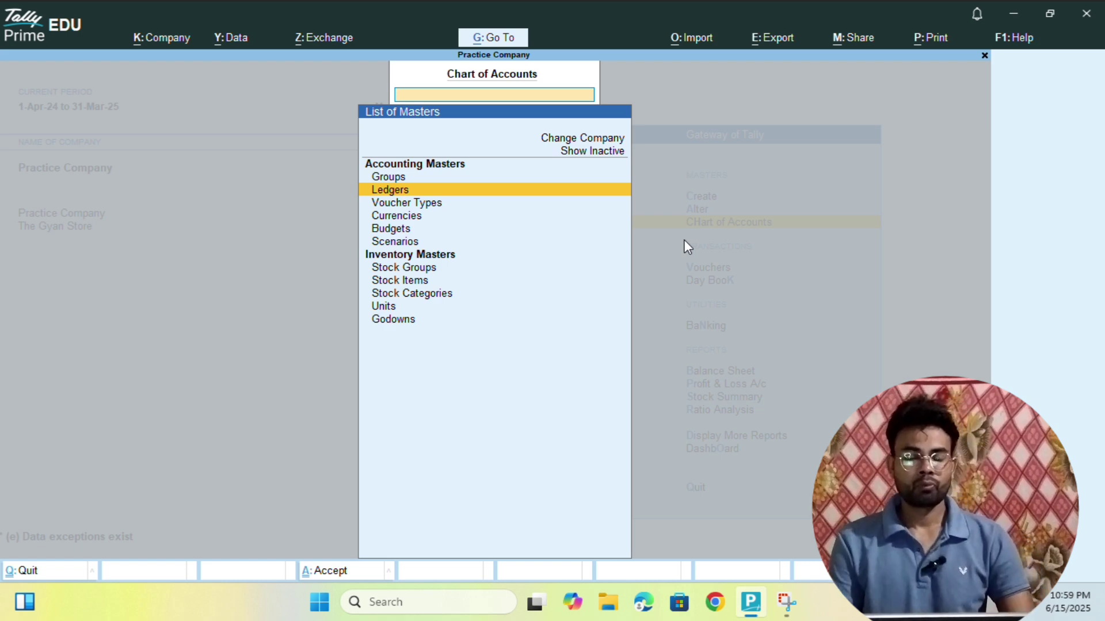
# - Close the Chart of Accounts to return to the Gateway of Tally
pyautogui.press('Escape')
pyautogui.press('Escape')
pyautogui.press('Escape')
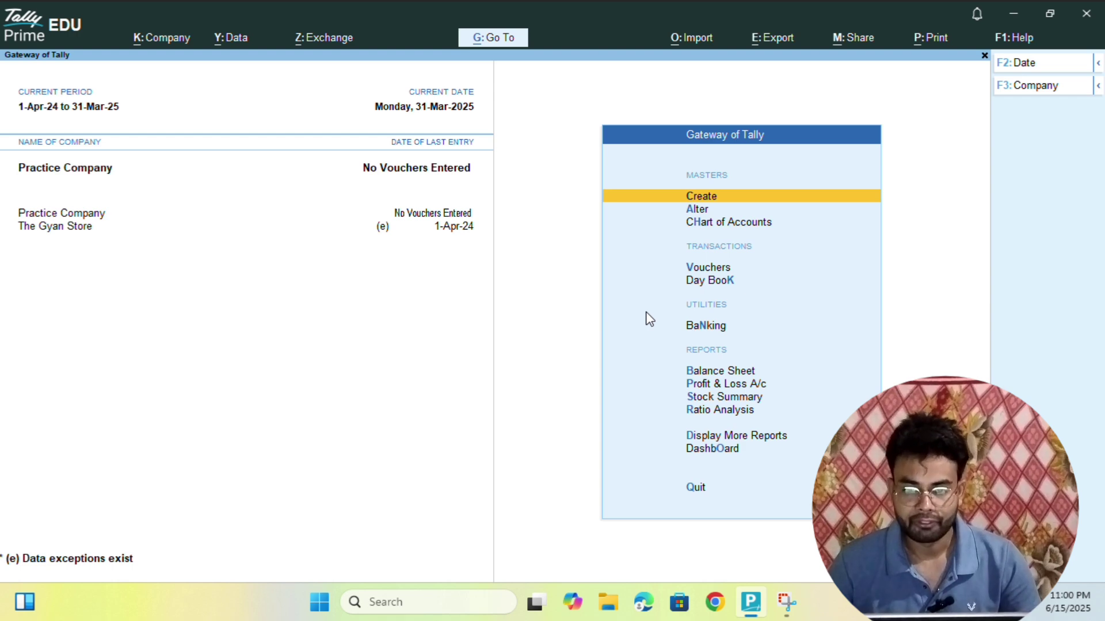
pyautogui.press('v')
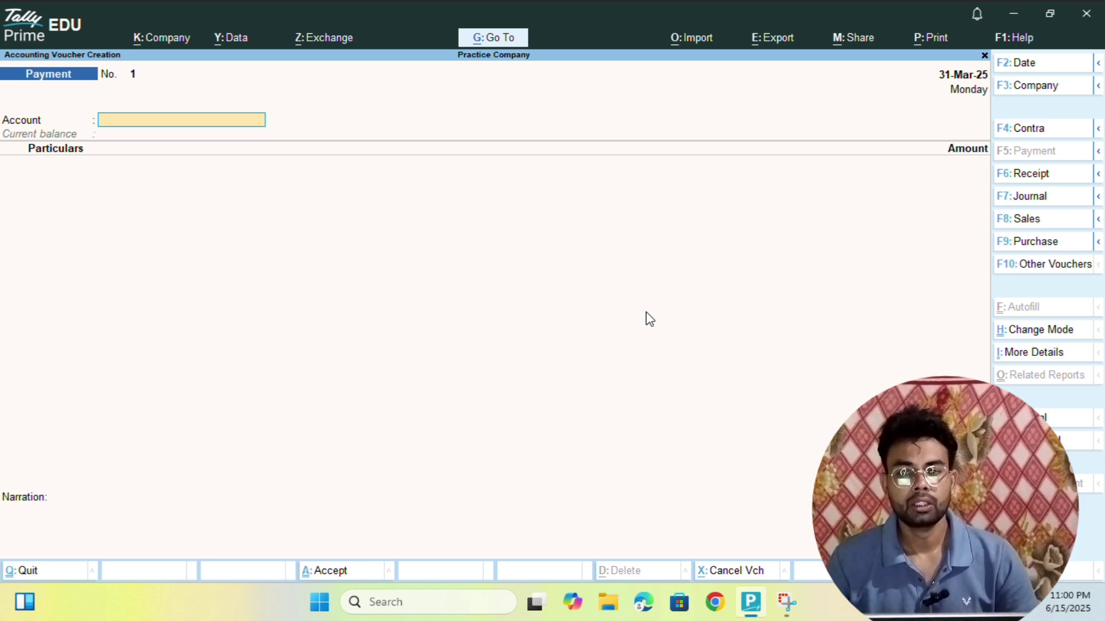
pyautogui.press('Escape')
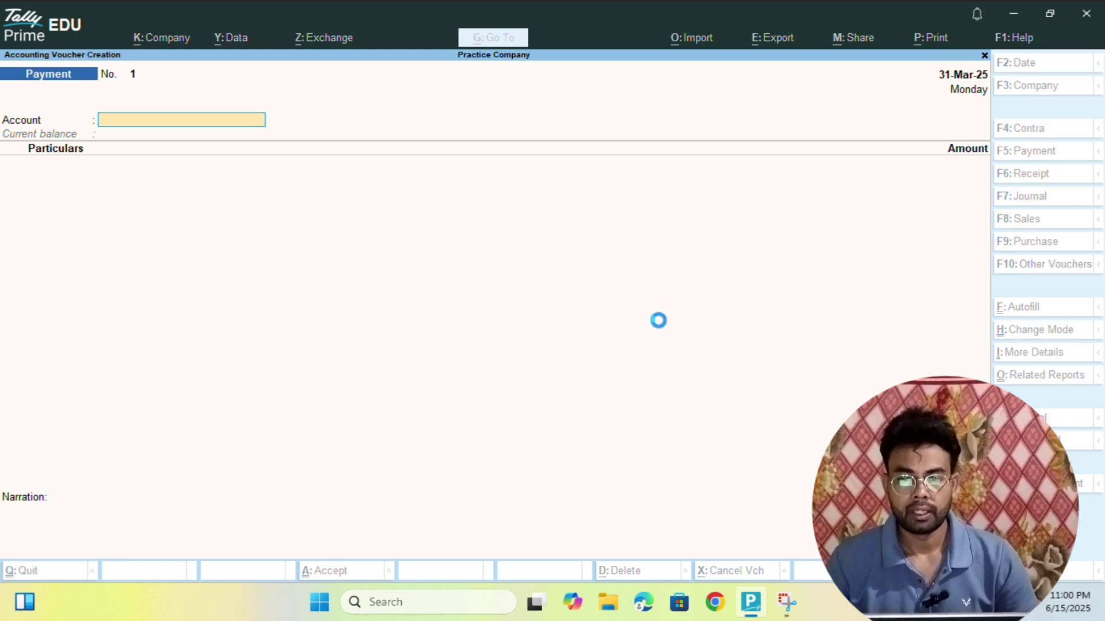
pyautogui.press('Up')
pyautogui.press('Up')
pyautogui.press('Up')
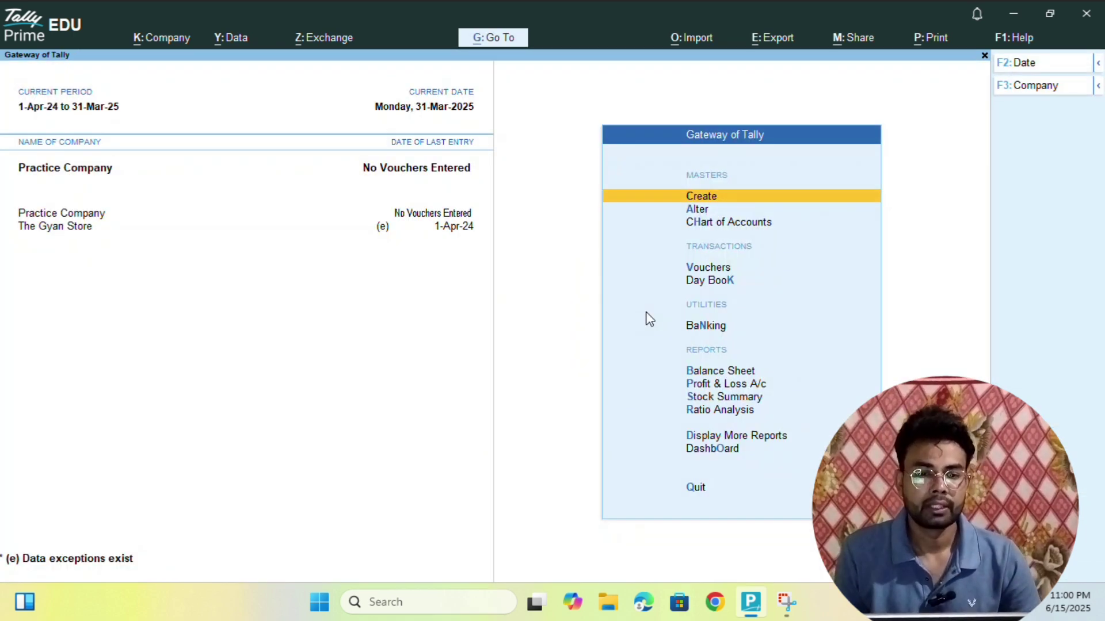
pyautogui.press('Return')
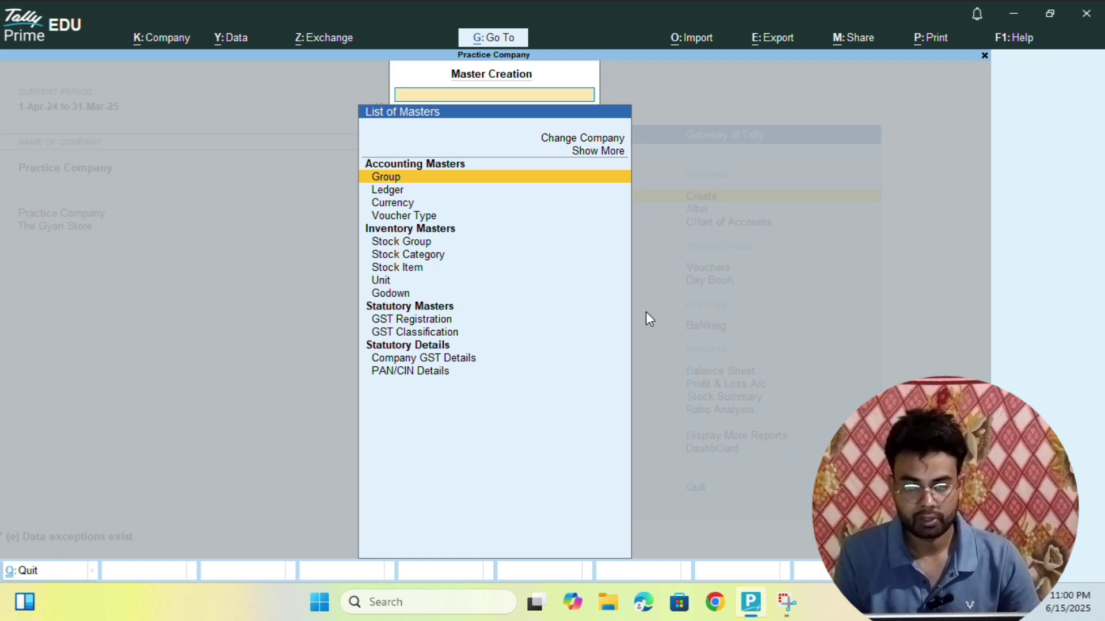
pyautogui.press('Down')
pyautogui.press('Down')
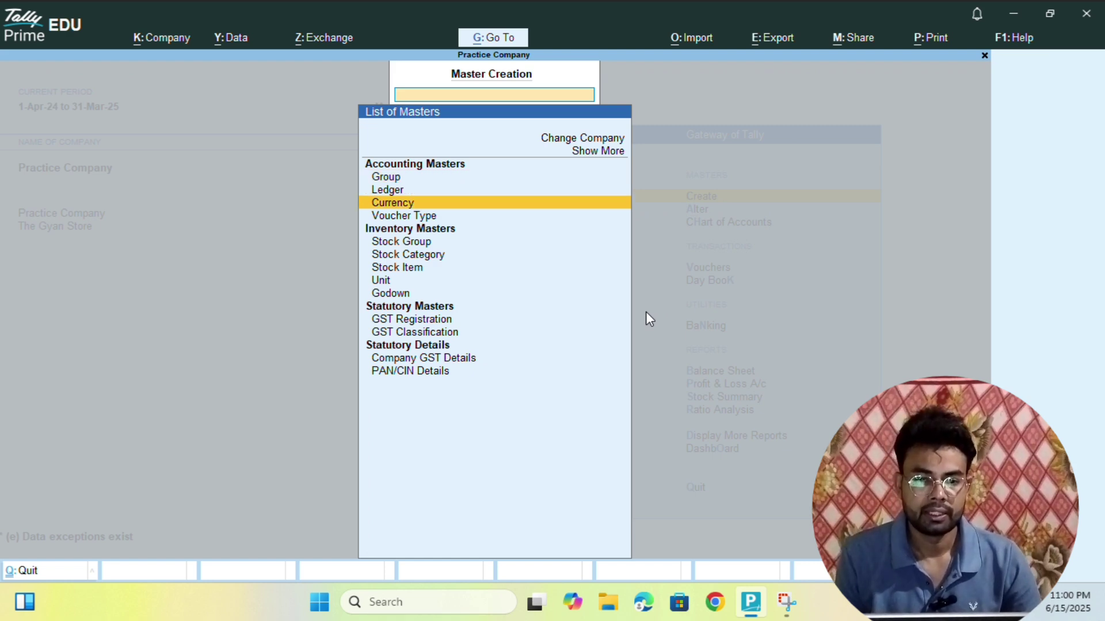
pyautogui.press('Up')
pyautogui.press('Down')
pyautogui.press('Down')
pyautogui.press('Up')
pyautogui.press('Up')
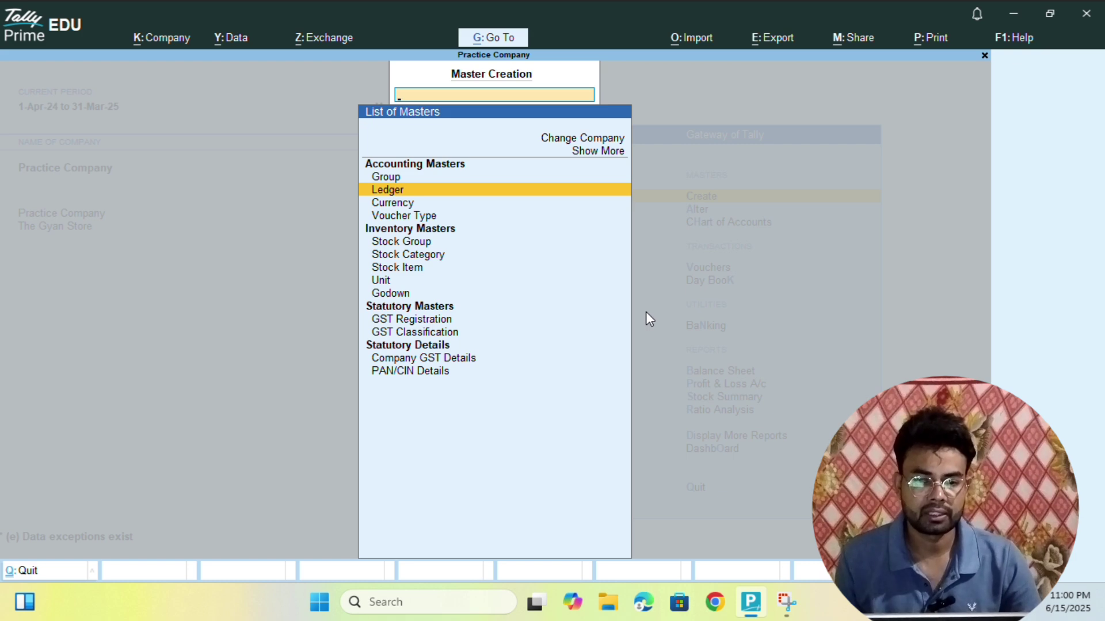
pyautogui.press('Return')
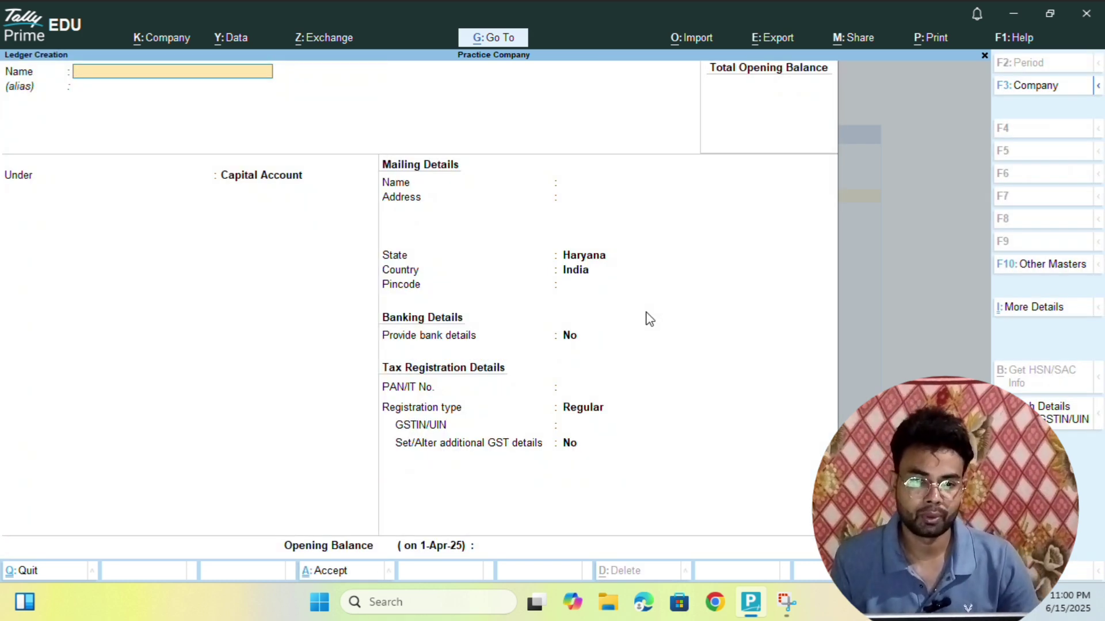
pyautogui.press('Escape')
pyautogui.press('Escape')
pyautogui.press('Escape')
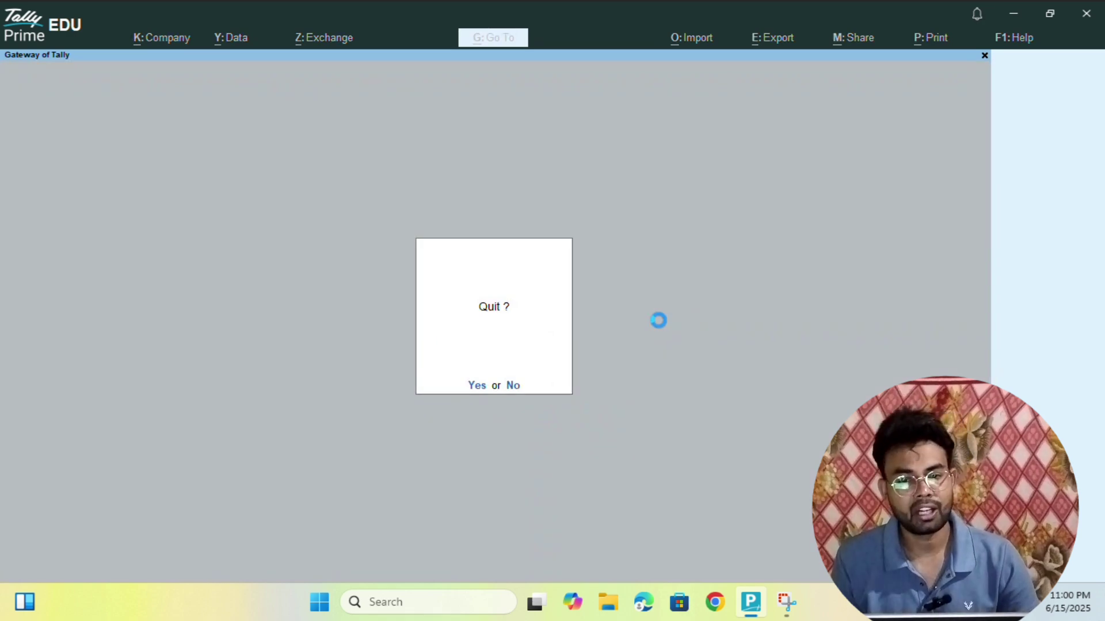
pyautogui.press('n')
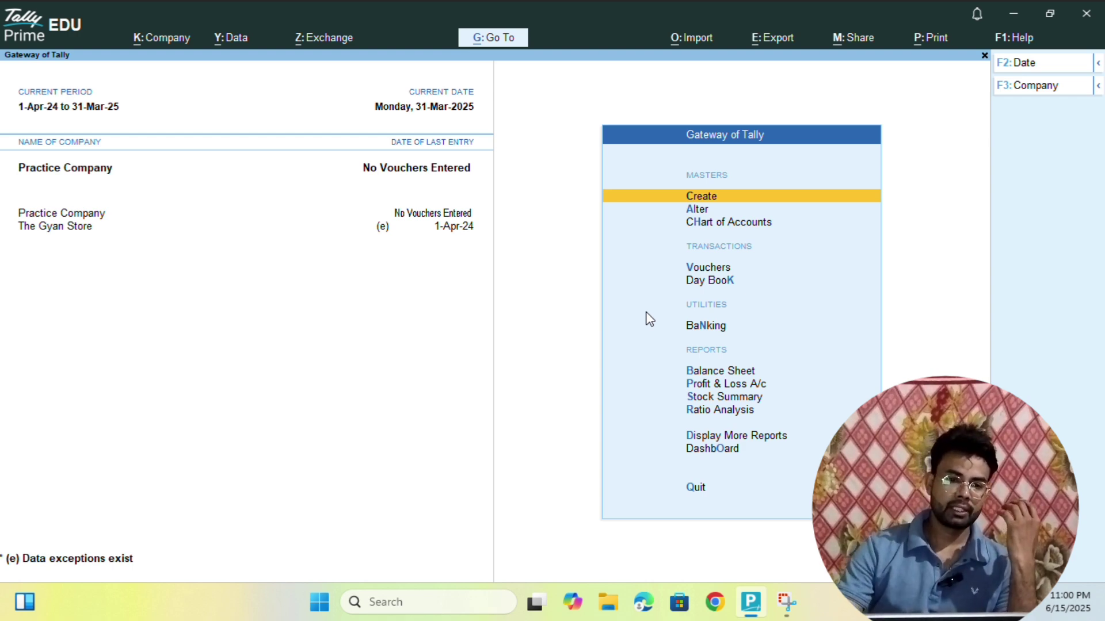
# - Make The Gyan Store the active company and start a new ledger master
pyautogui.click(72, 235)
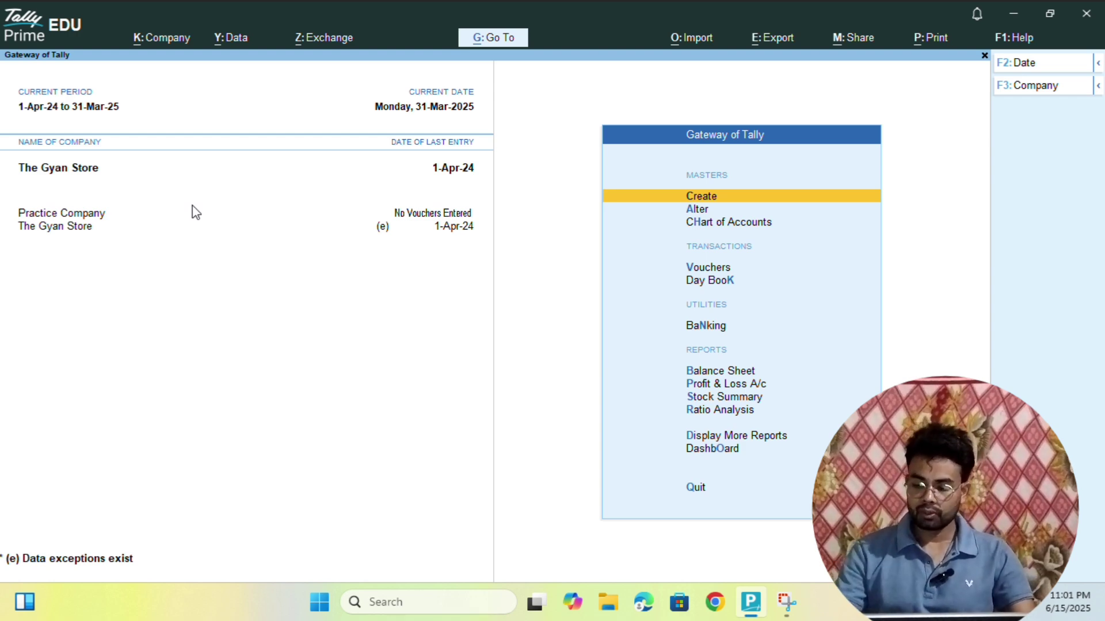
pyautogui.press('Return')
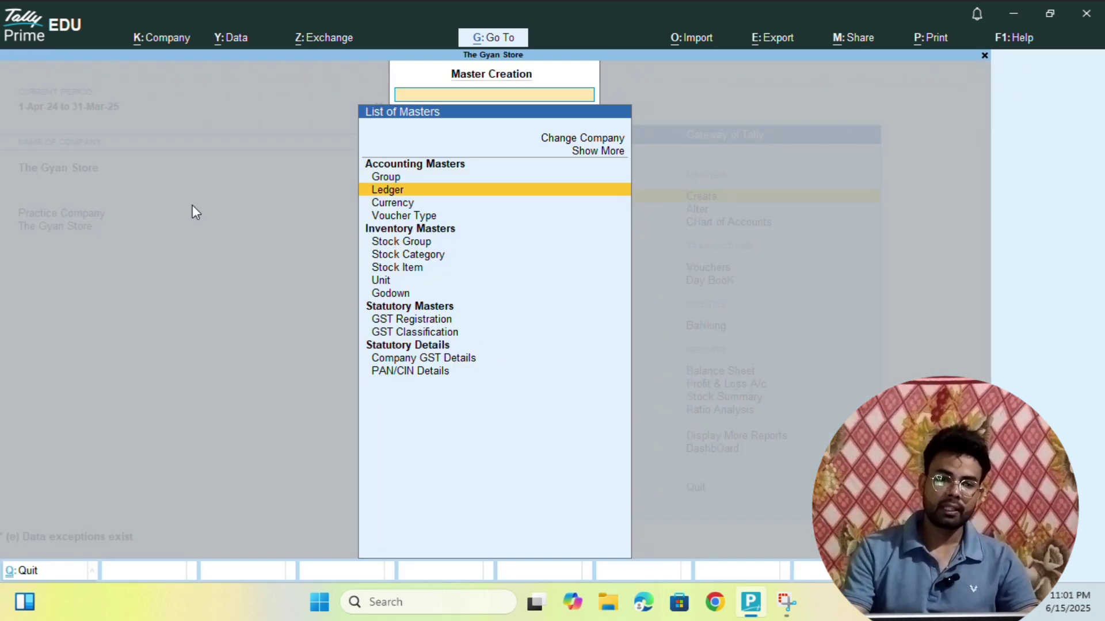
pyautogui.press('Return')
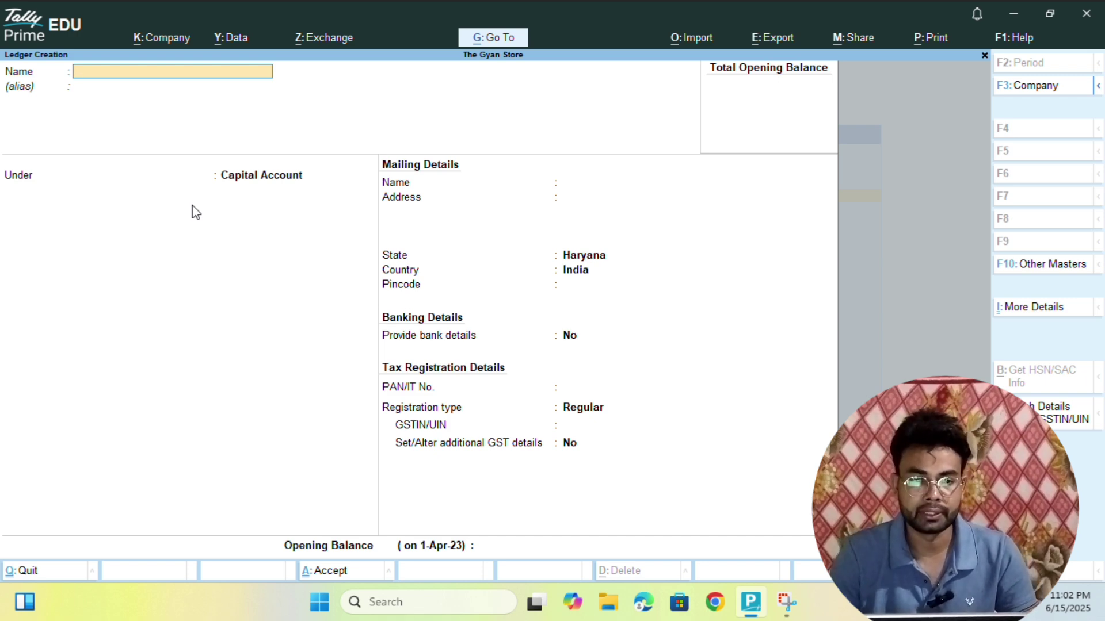
# - Name the new ledger 'Ramesh & Co'
pyautogui.write('Ram')
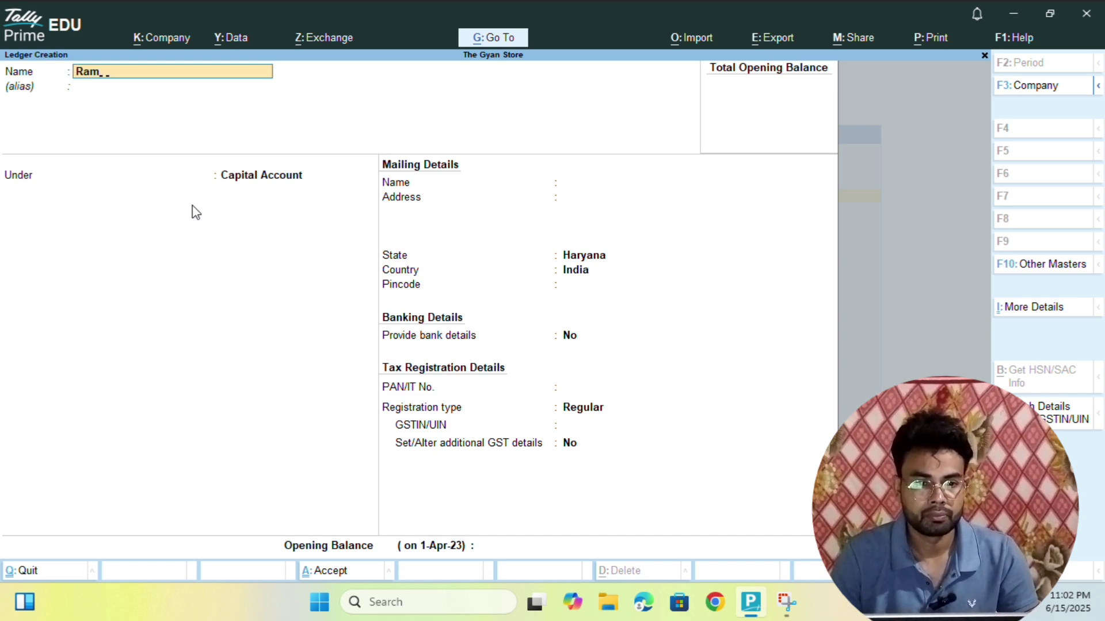
pyautogui.write('esh and')
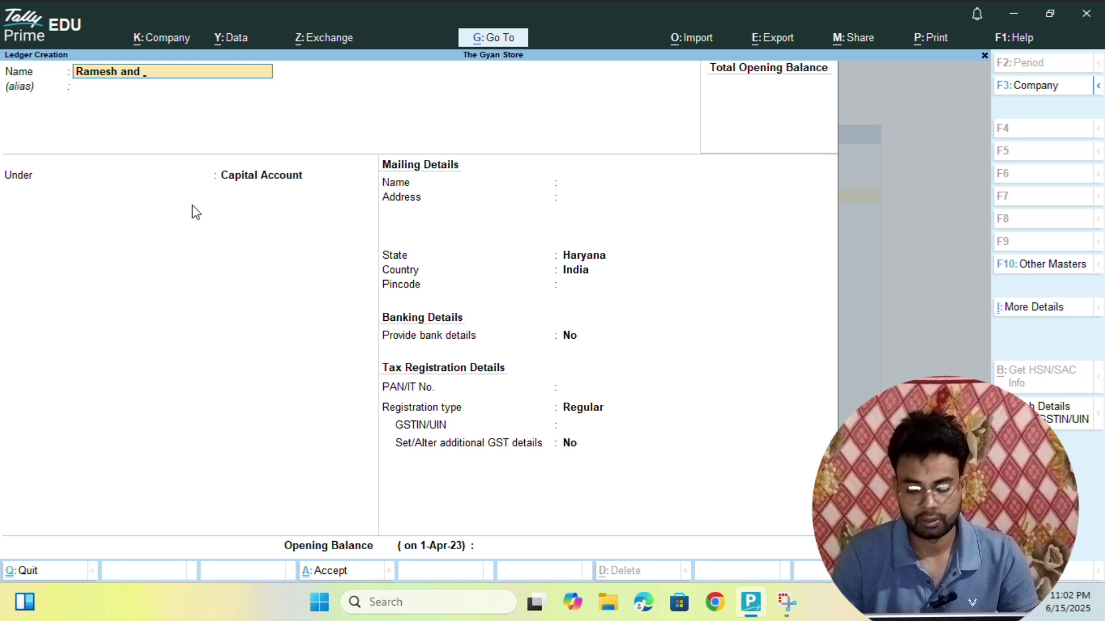
pyautogui.press('BackSpace')
pyautogui.press('BackSpace')
pyautogui.press('BackSpace')
pyautogui.press('BackSpace')
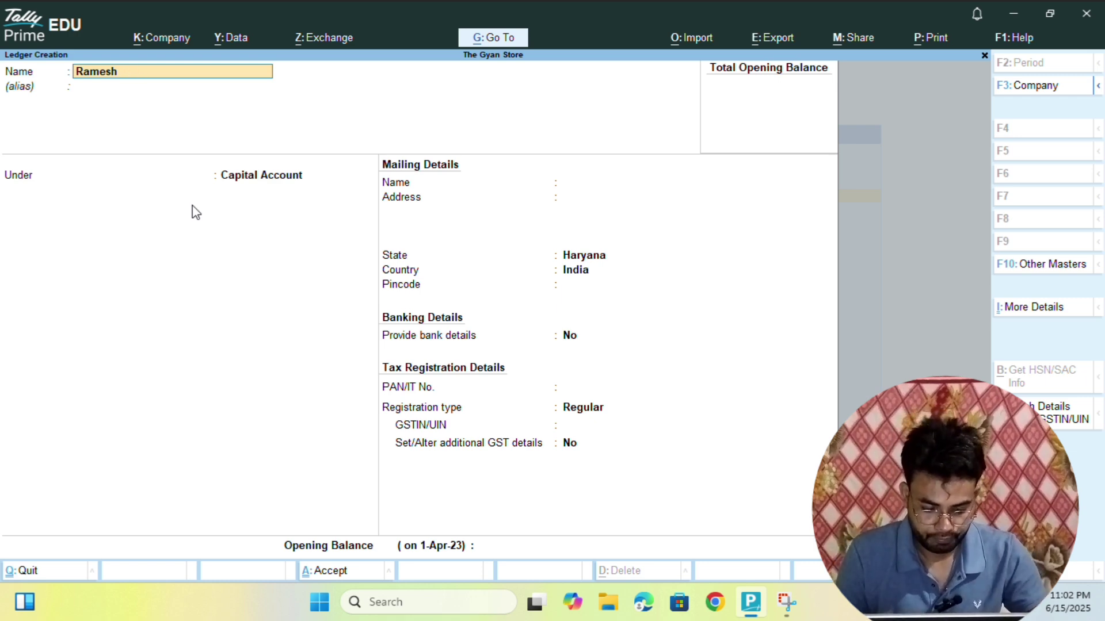
pyautogui.write('&')
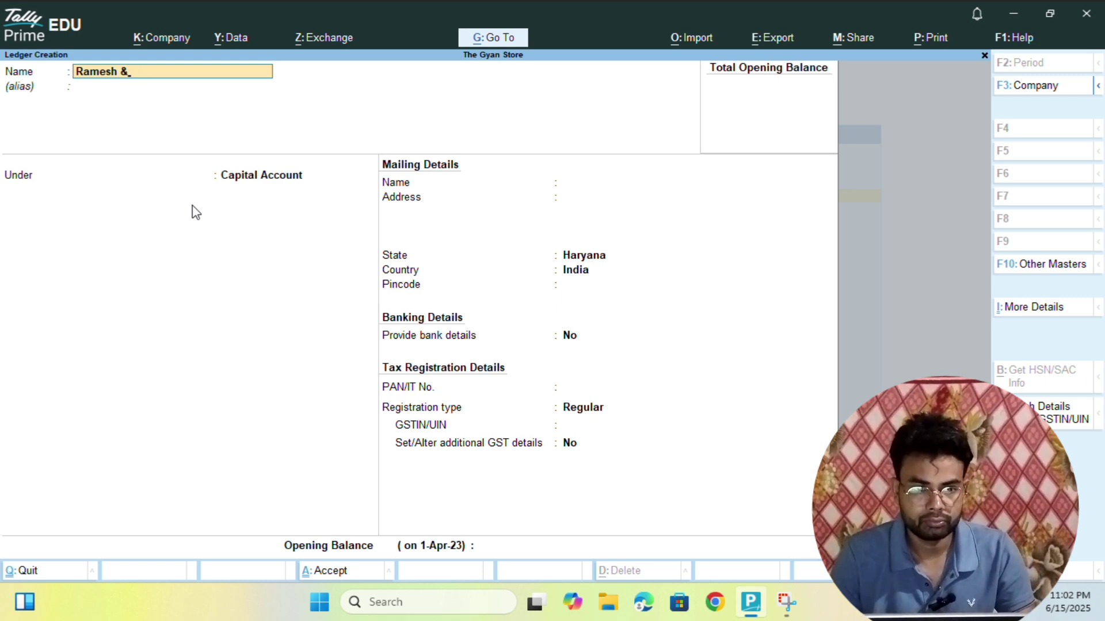
pyautogui.write(' Co.')
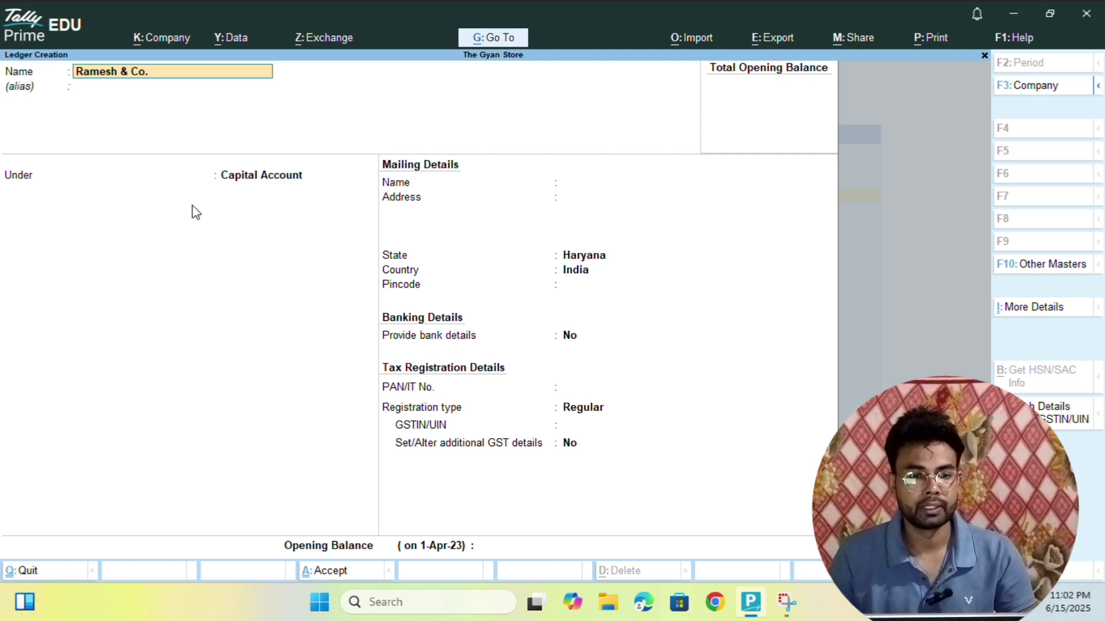
pyautogui.press('Return')
pyautogui.press('Return')
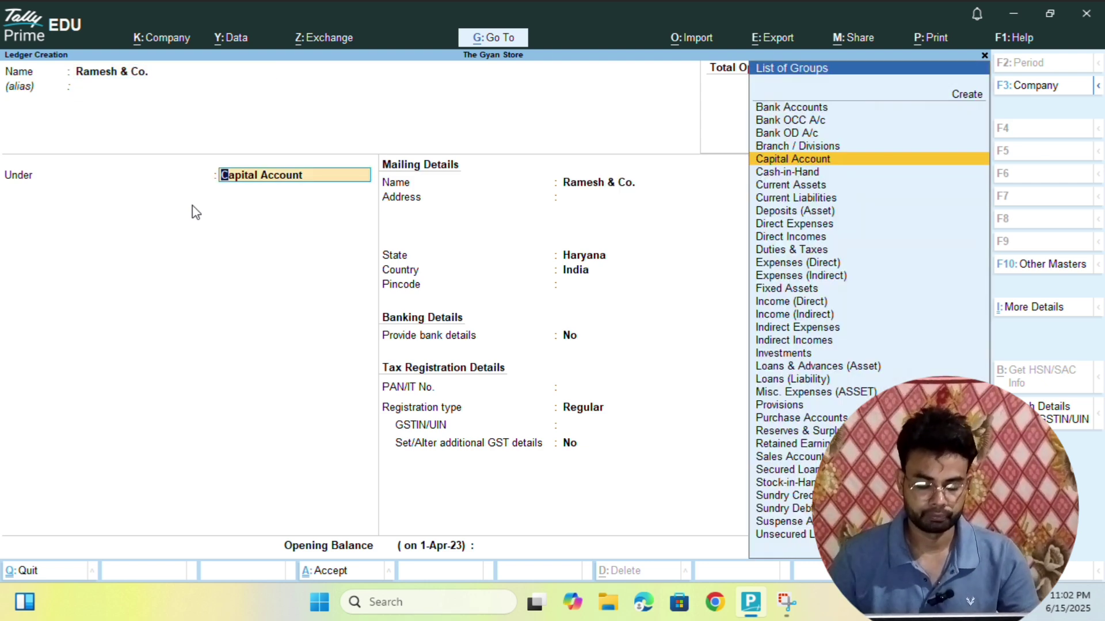
# - Place the ledger under the Sundry Creditors group
pyautogui.write('Sundry')
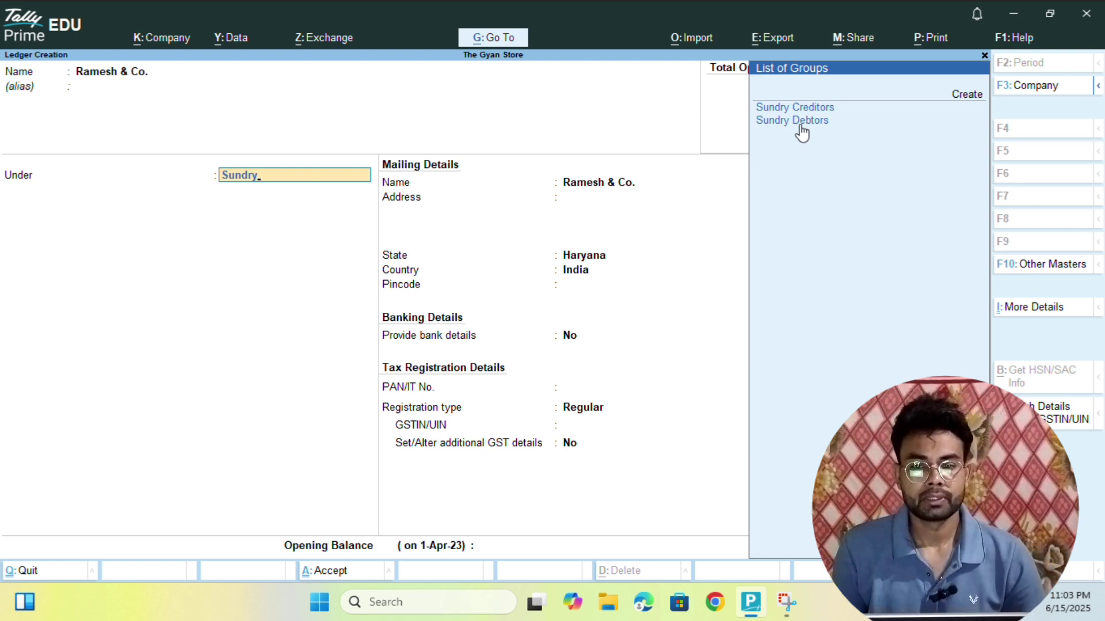
pyautogui.press('Down')
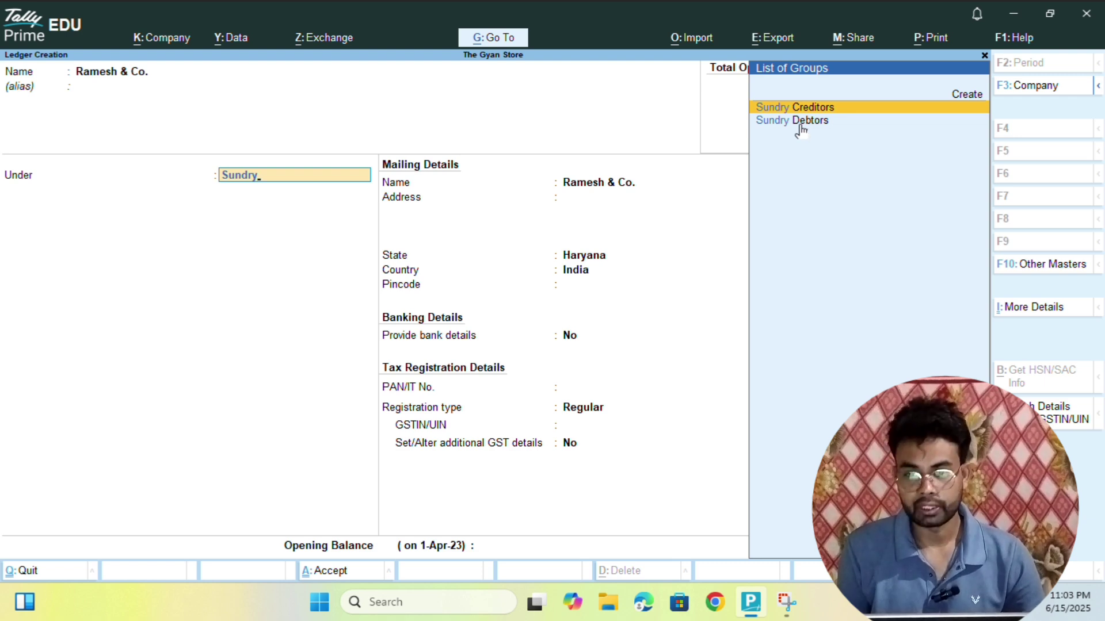
pyautogui.press('Down')
pyautogui.press('Up')
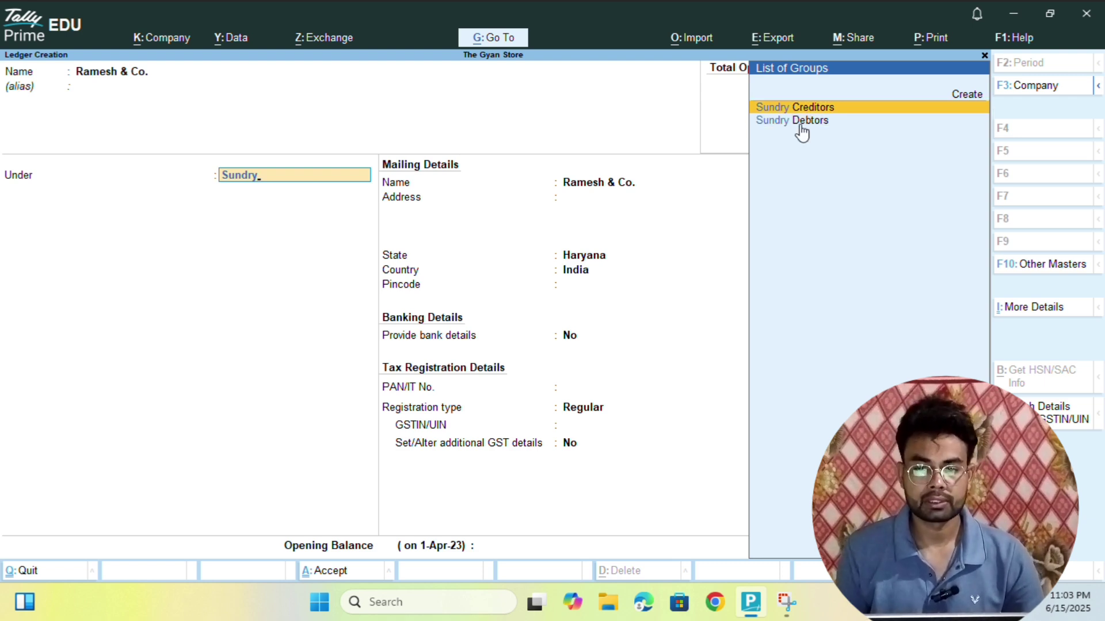
pyautogui.press('Return')
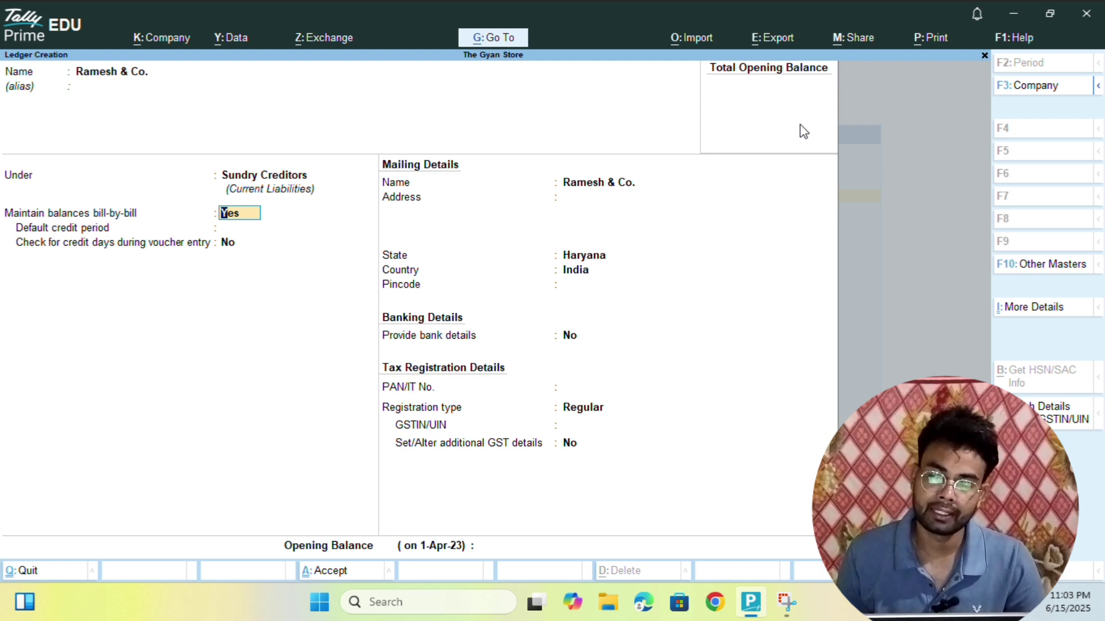
# - Keep bill-by-bill balances Yes and set a 60-day default credit period
pyautogui.press('Return')
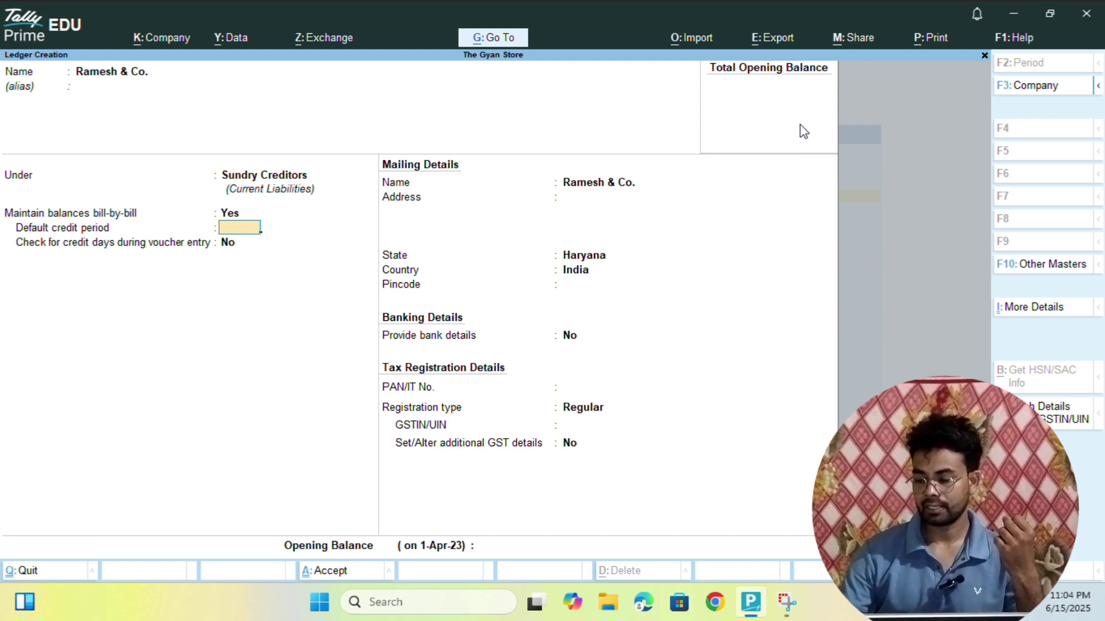
pyautogui.write('60')
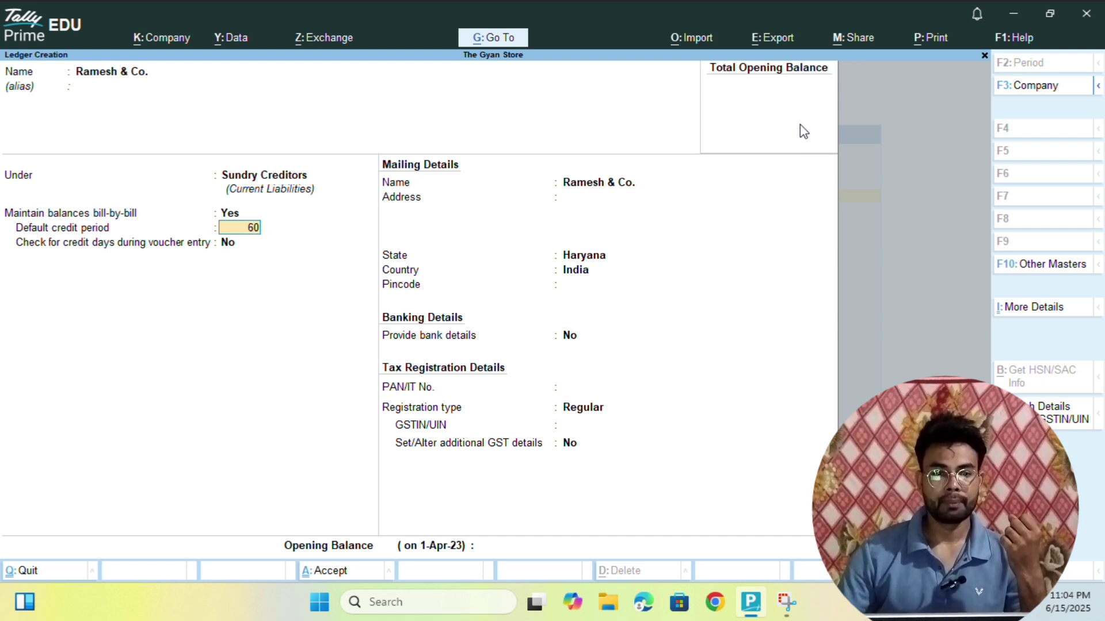
pyautogui.press('Return')
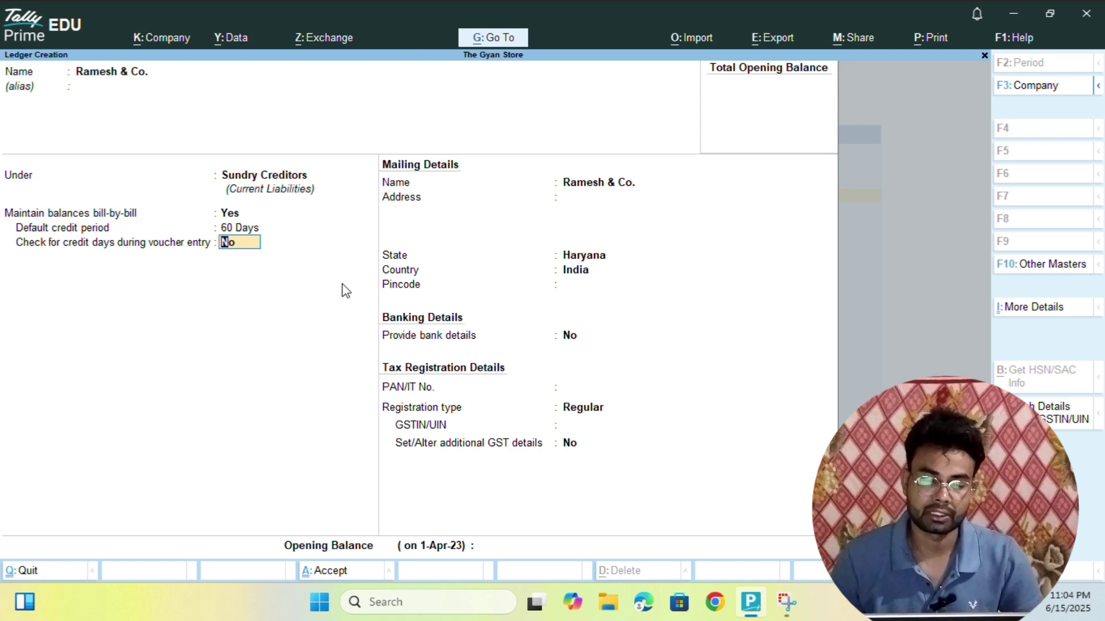
# - Leave credit-day checking off and enter the supplier's three-line mailing address
pyautogui.press('Return')
pyautogui.press('Return')
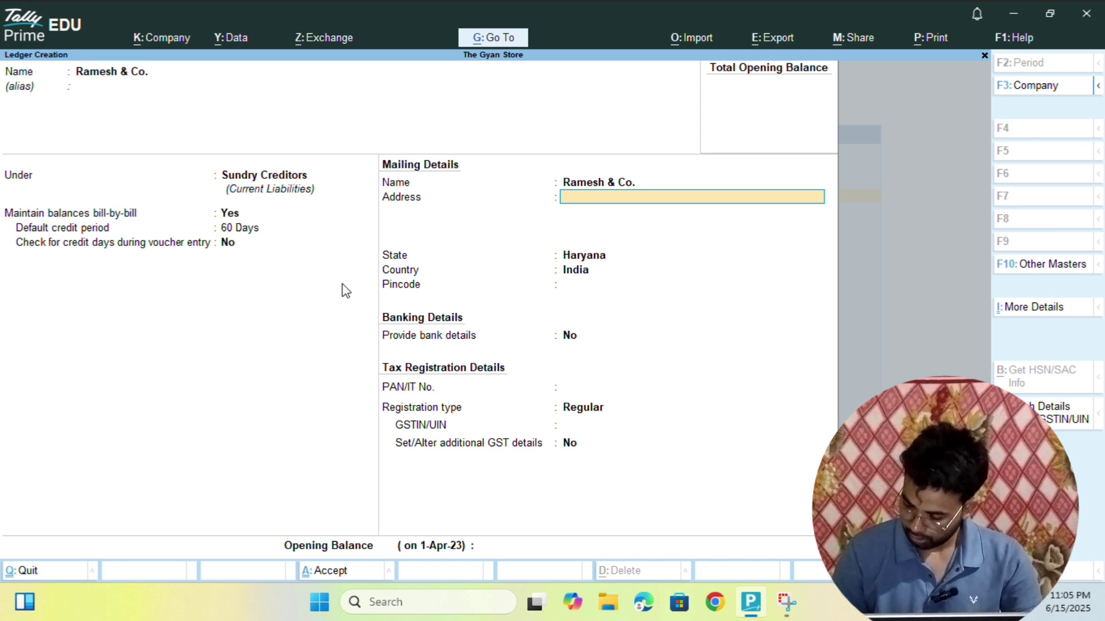
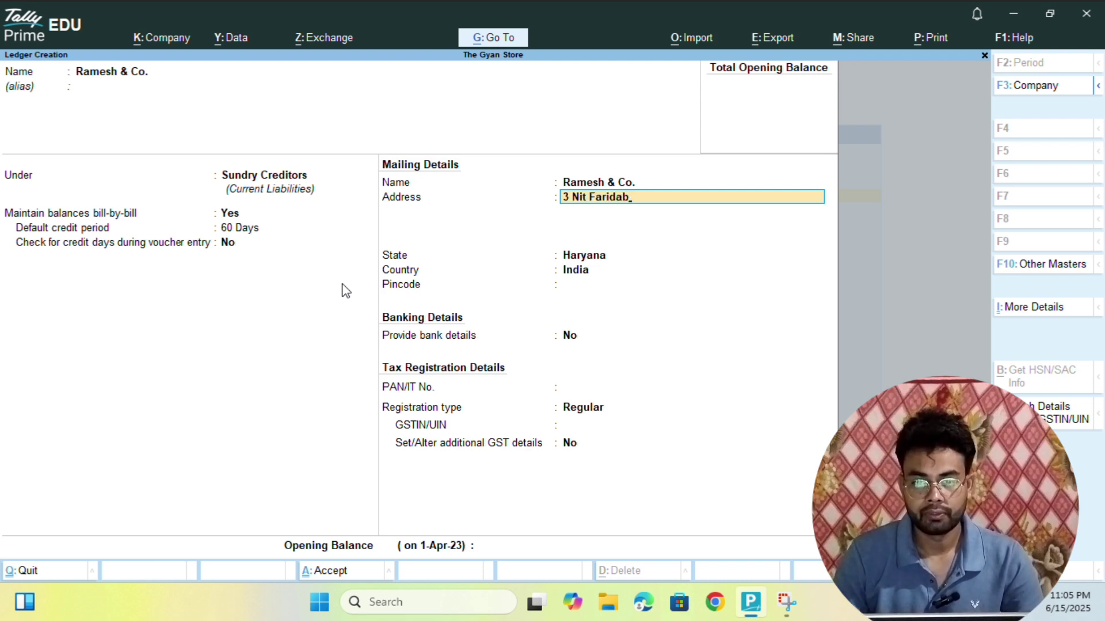
pyautogui.press('Return')
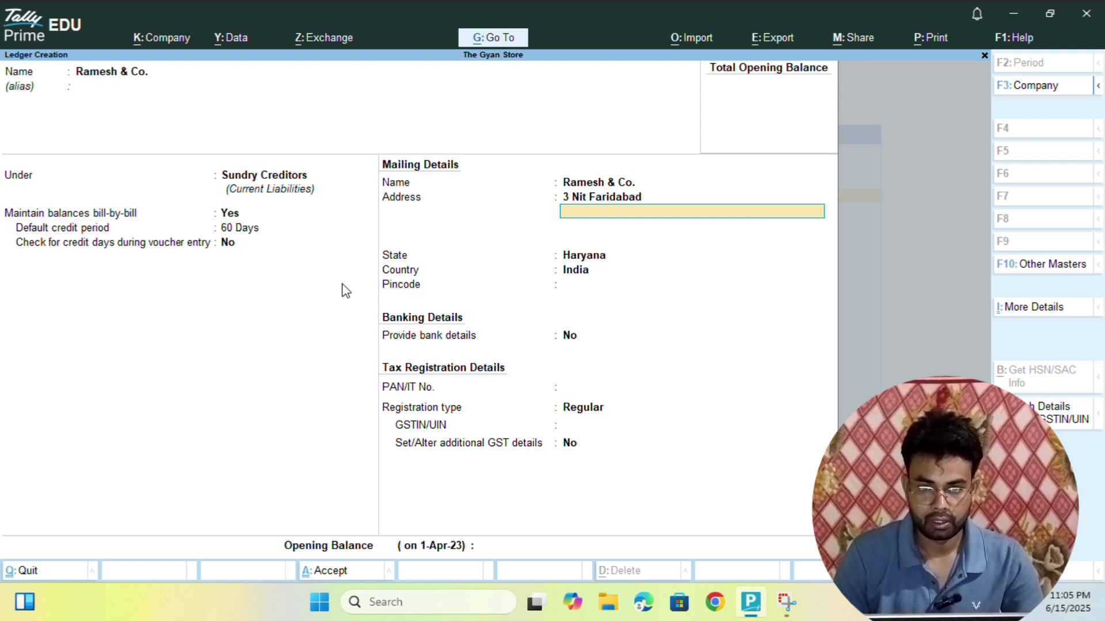
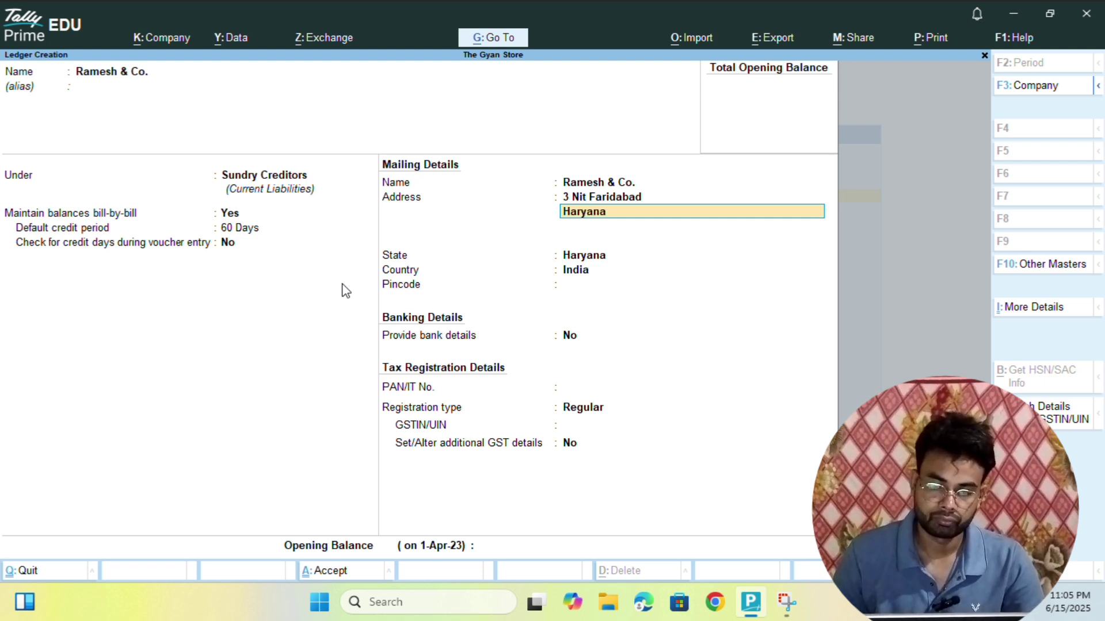
pyautogui.press('Return')
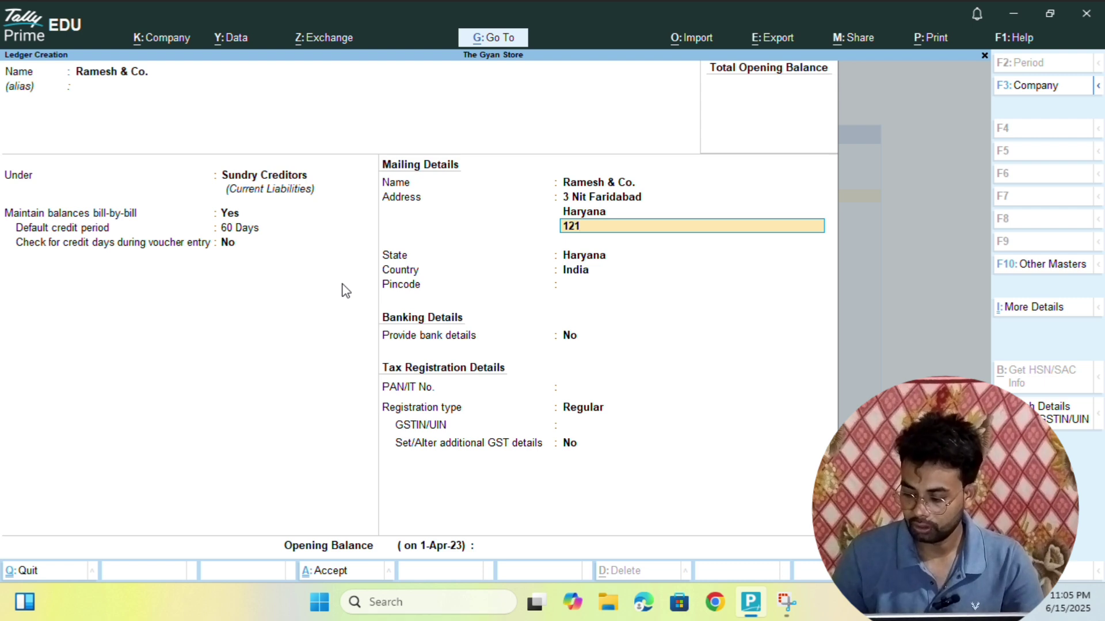
pyautogui.press('Return')
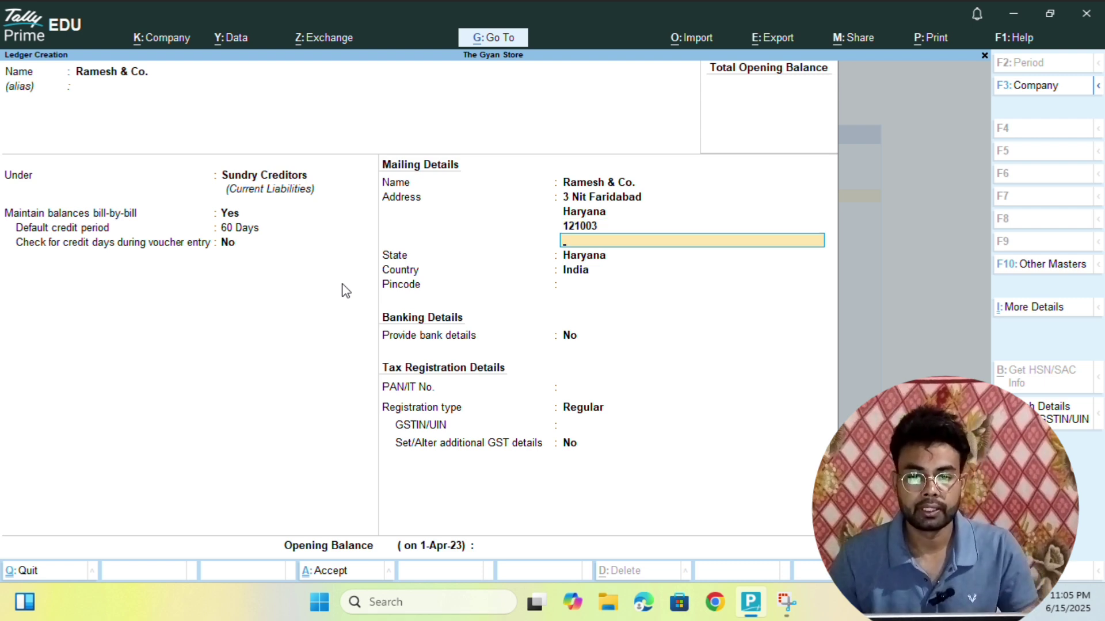
# - Keep Haryana as the state, enter the pincode, and leave bank details at No
pyautogui.press('Return')
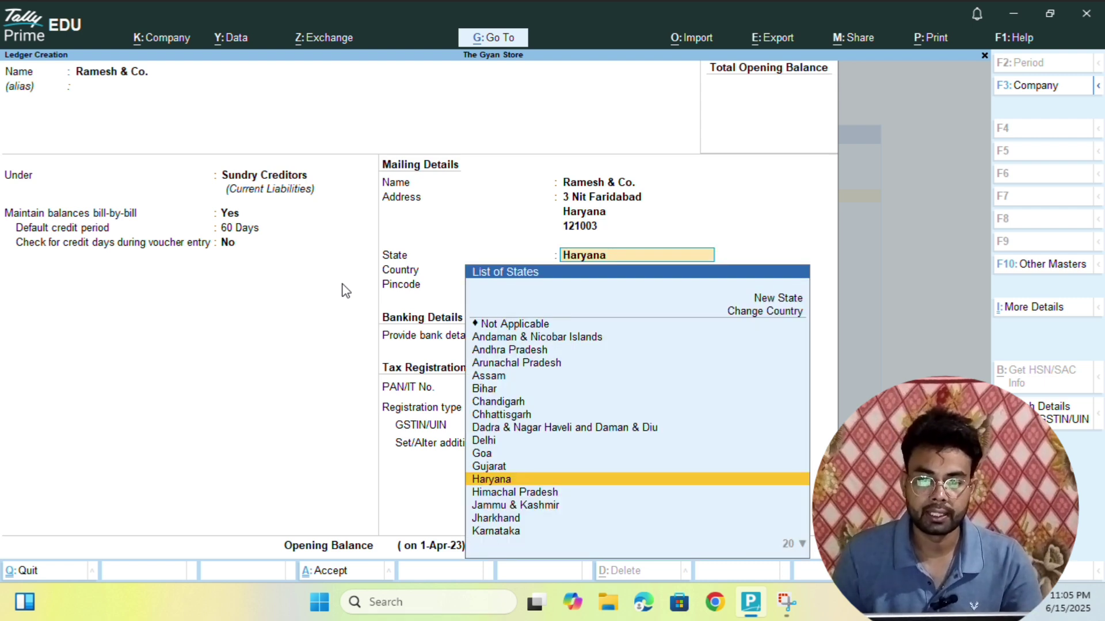
pyautogui.press('Return')
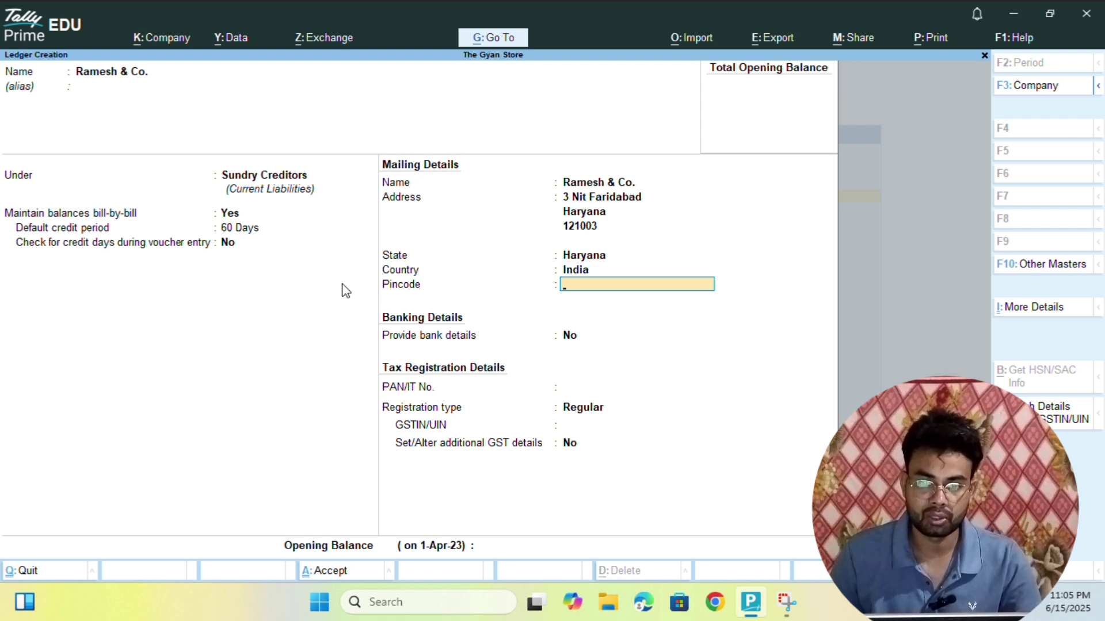
pyautogui.write('12')
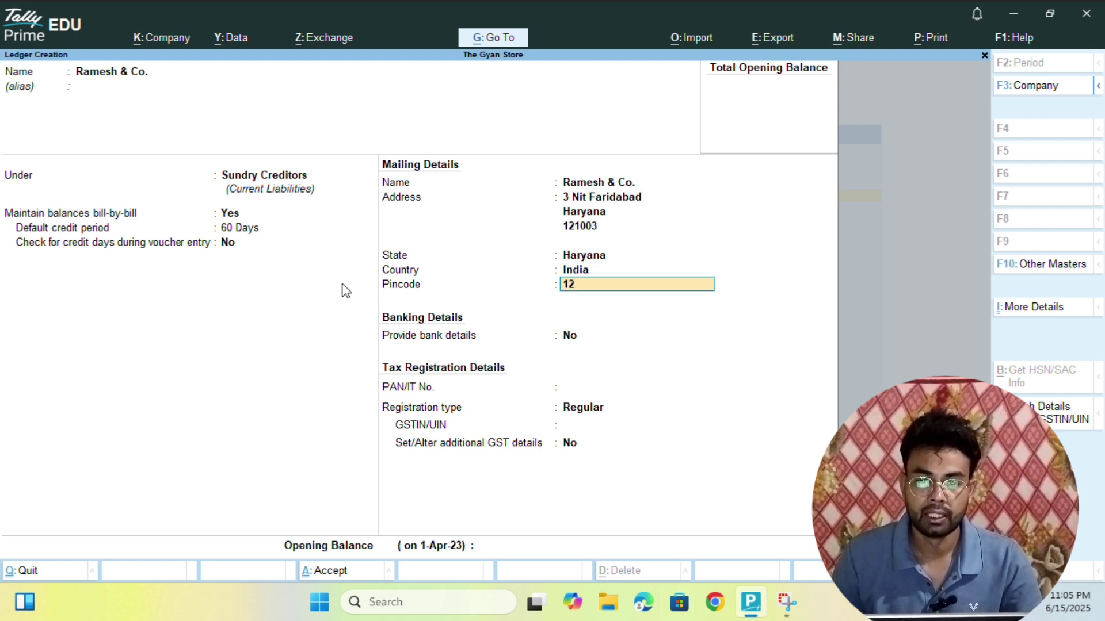
pyautogui.write('100')
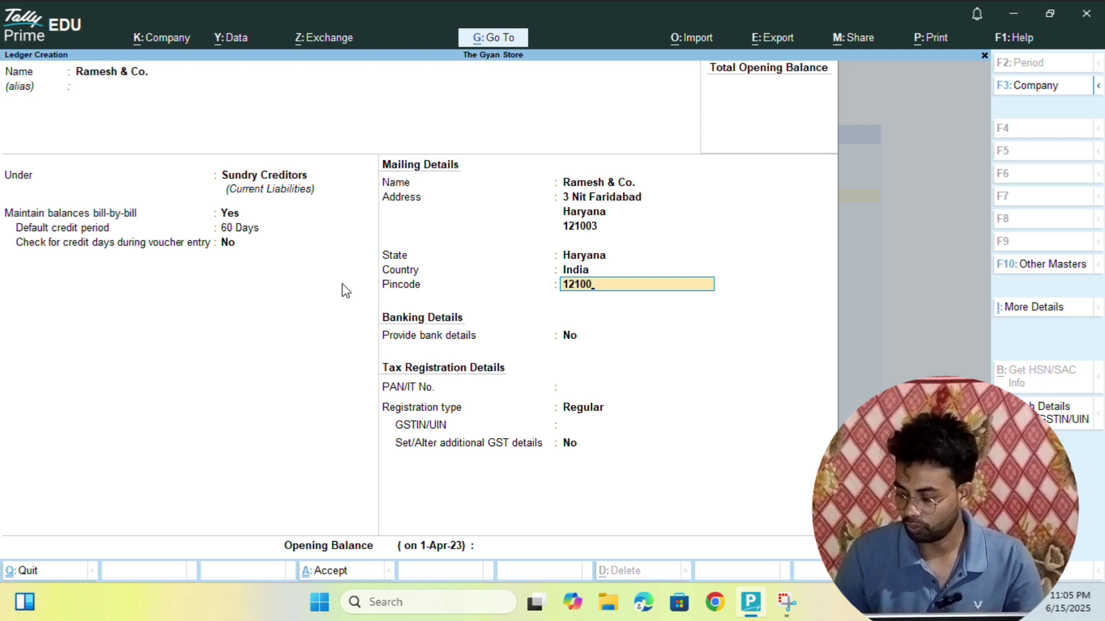
pyautogui.write('3')
pyautogui.press('Return')
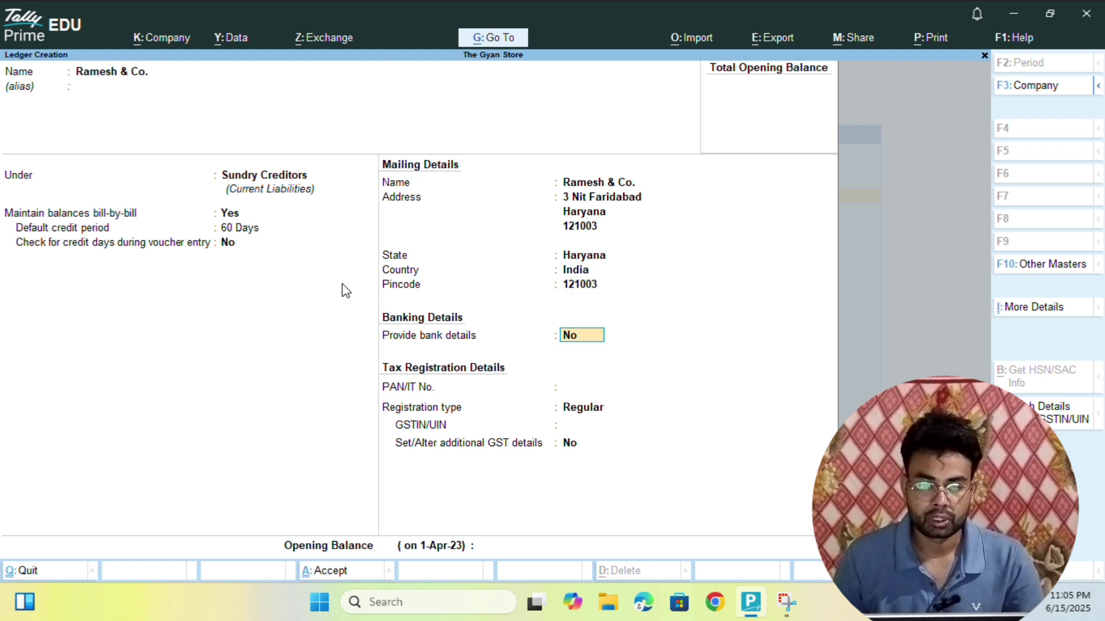
pyautogui.press('Return')
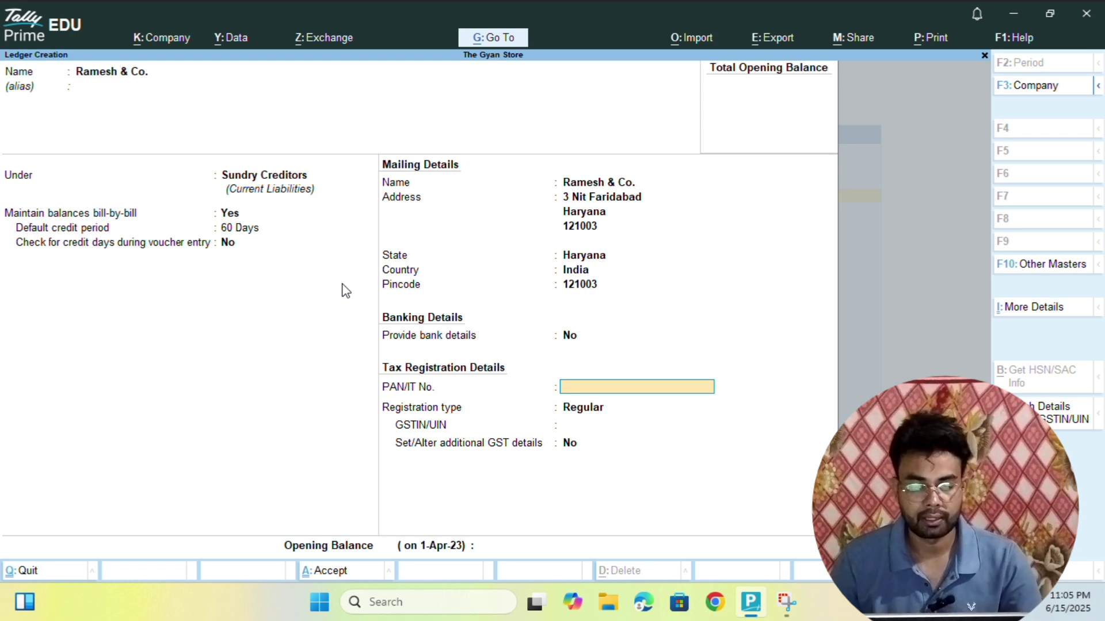
# - Accept Ramesh & Co. as a Regular GST registrant with its GSTIN and no additional GST details
pyautogui.press('Return')
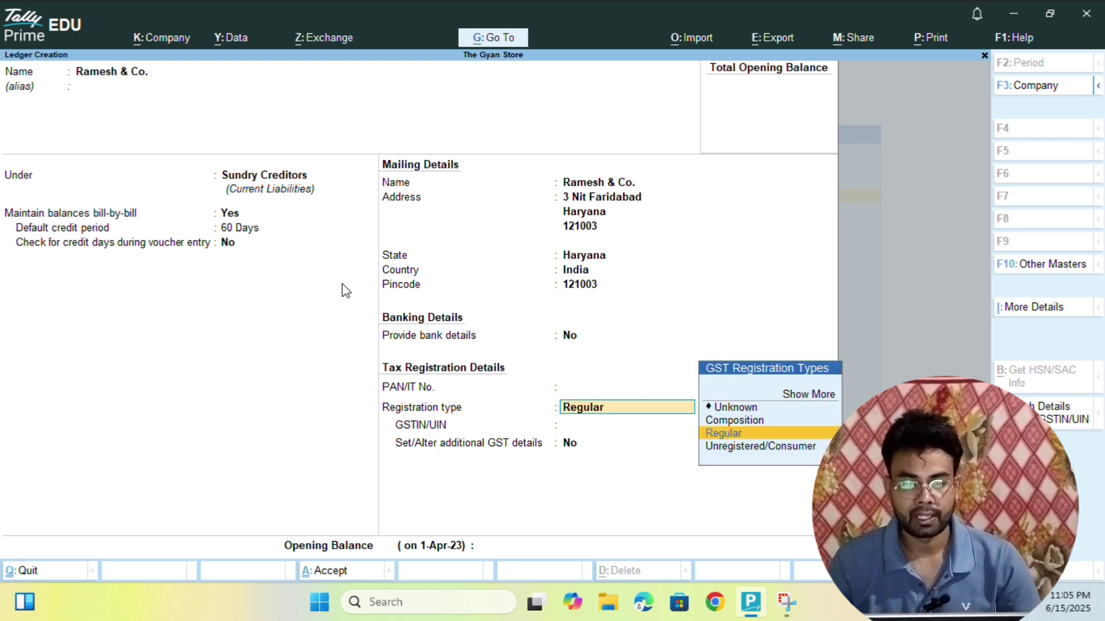
pyautogui.press('Return')
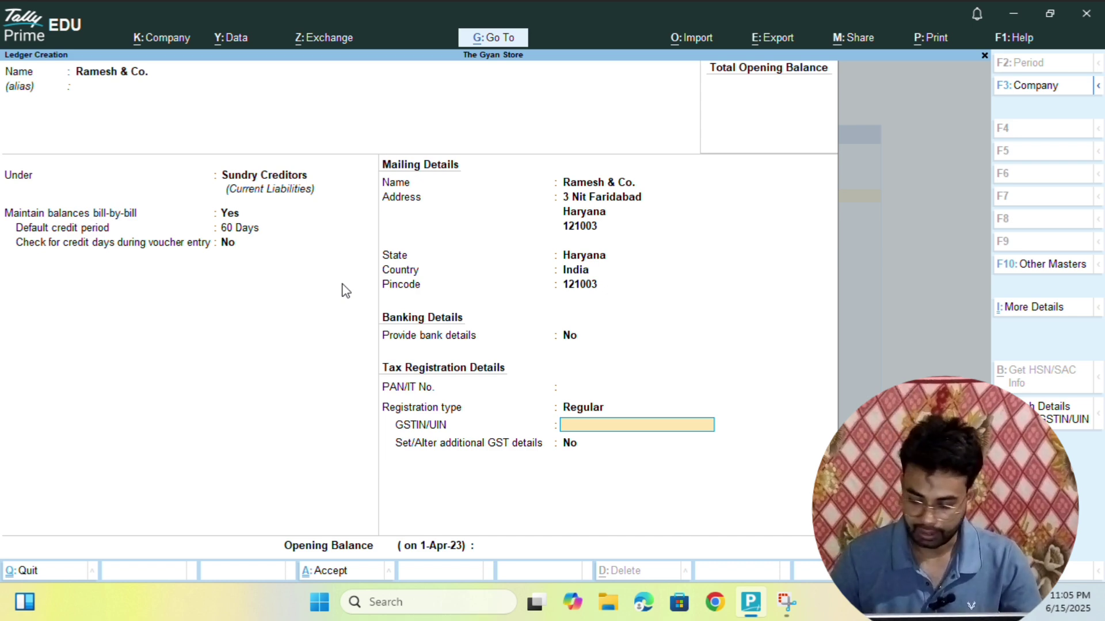
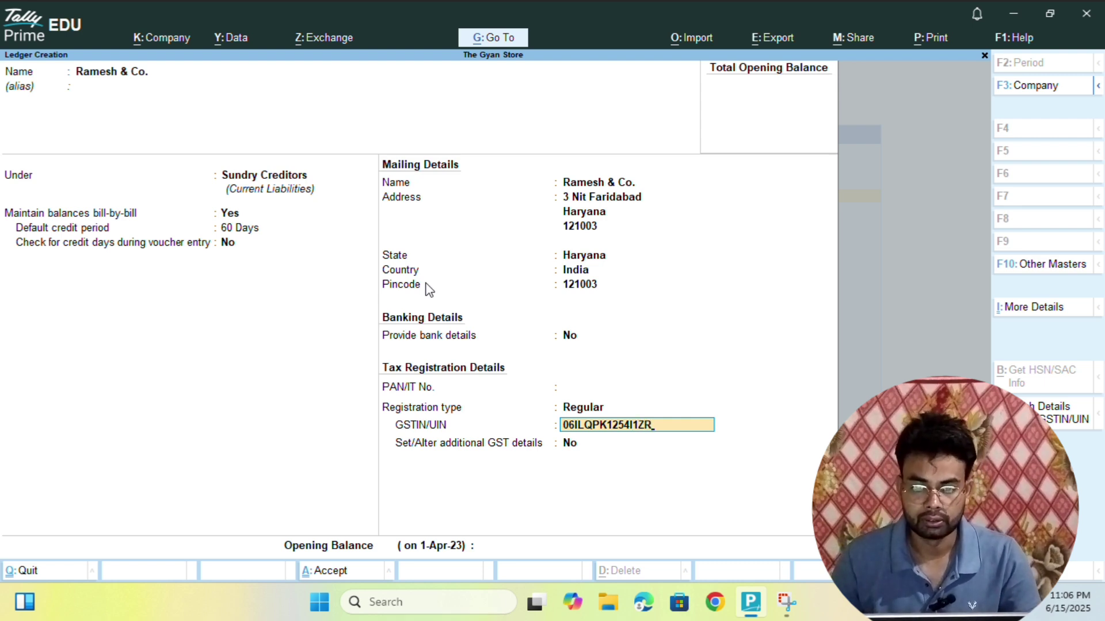
pyautogui.press('Return')
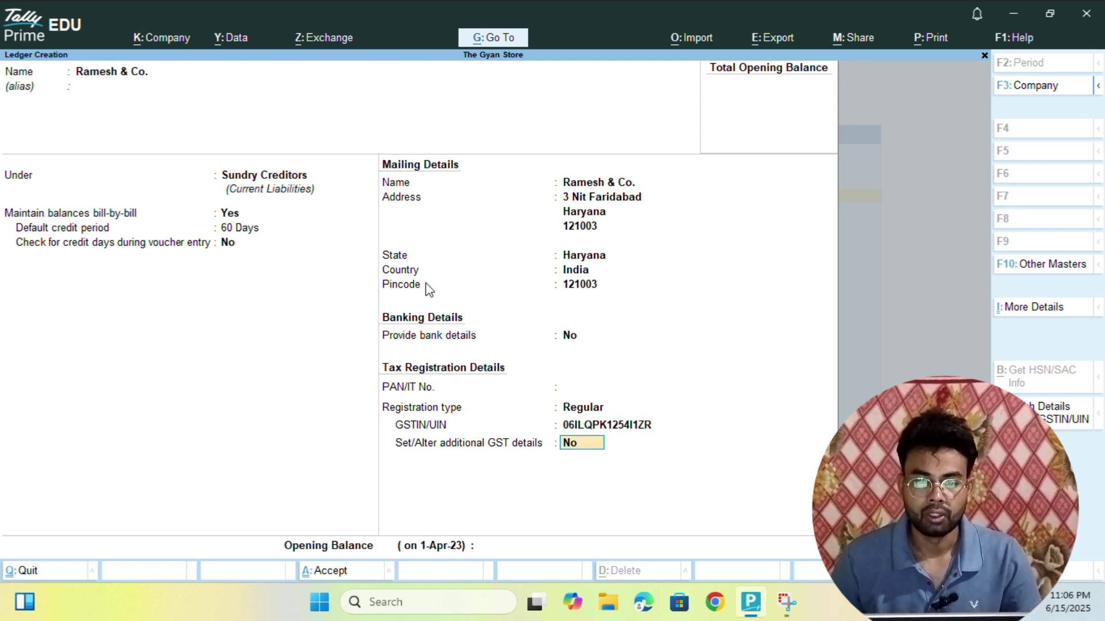
pyautogui.press('Return')
pyautogui.press('Return')
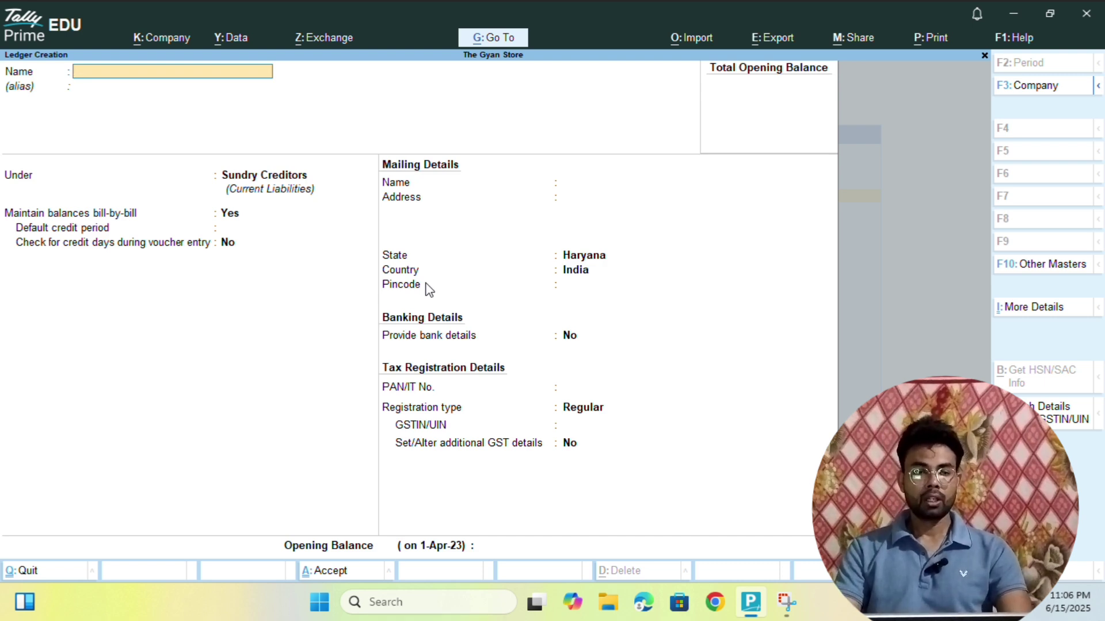
# - Quit the blank Ledger Creation form and go back to the Gateway of Tally
pyautogui.press('Escape')
pyautogui.press('y')
pyautogui.press('Escape')
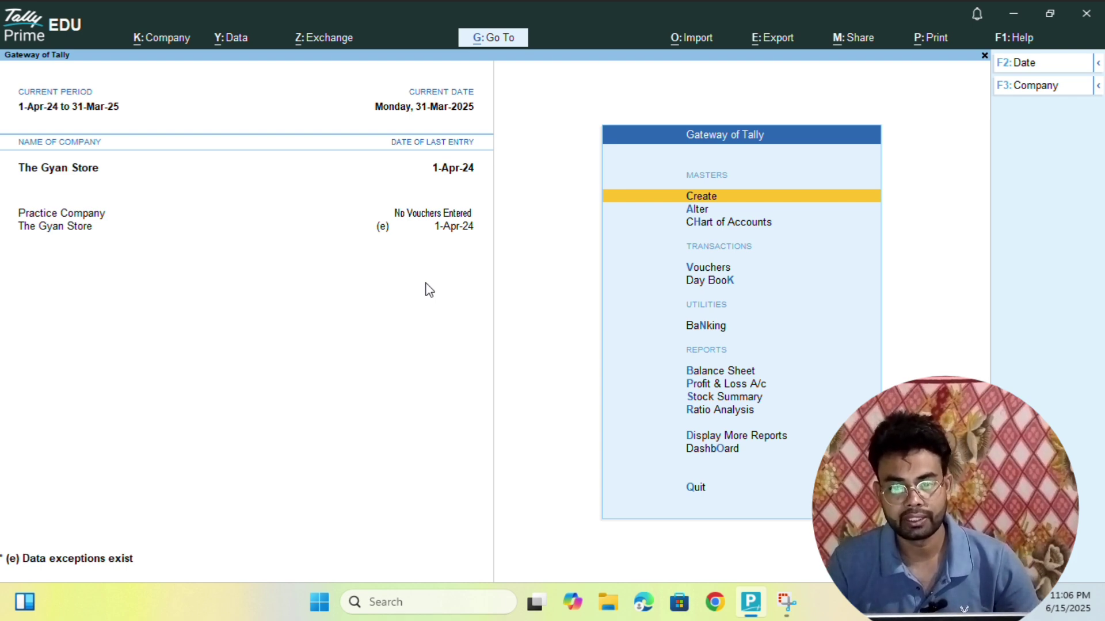
# - Open Vouchers from the Gateway of Tally to get a blank Payment voucher No. 1
pyautogui.press('Down')
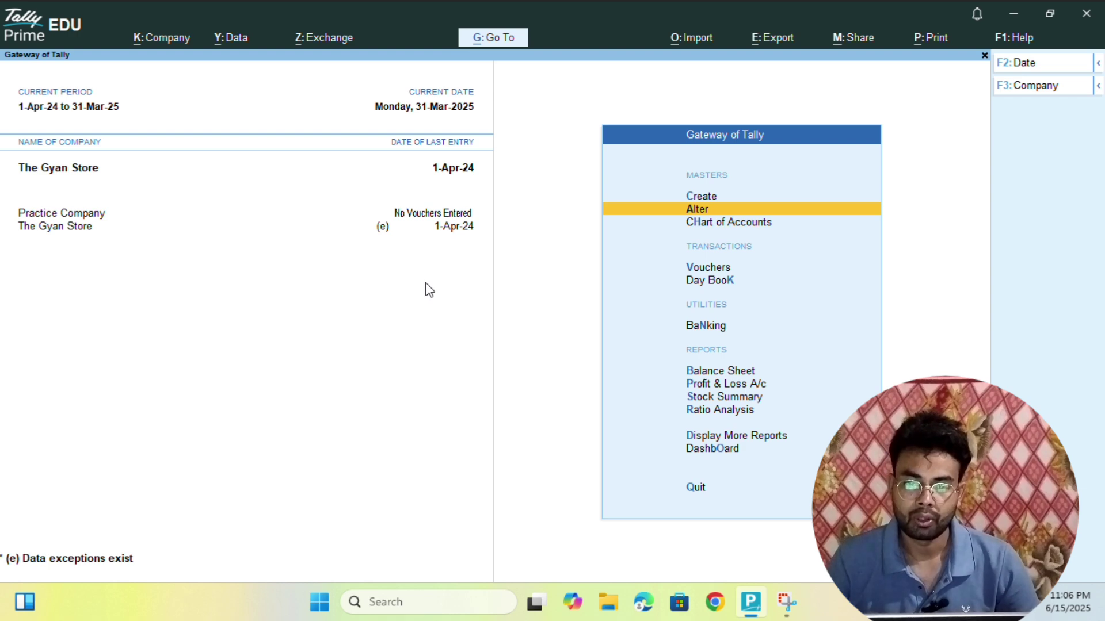
pyautogui.press('Down')
pyautogui.press('Down')
pyautogui.press('Down')
pyautogui.press('Up')
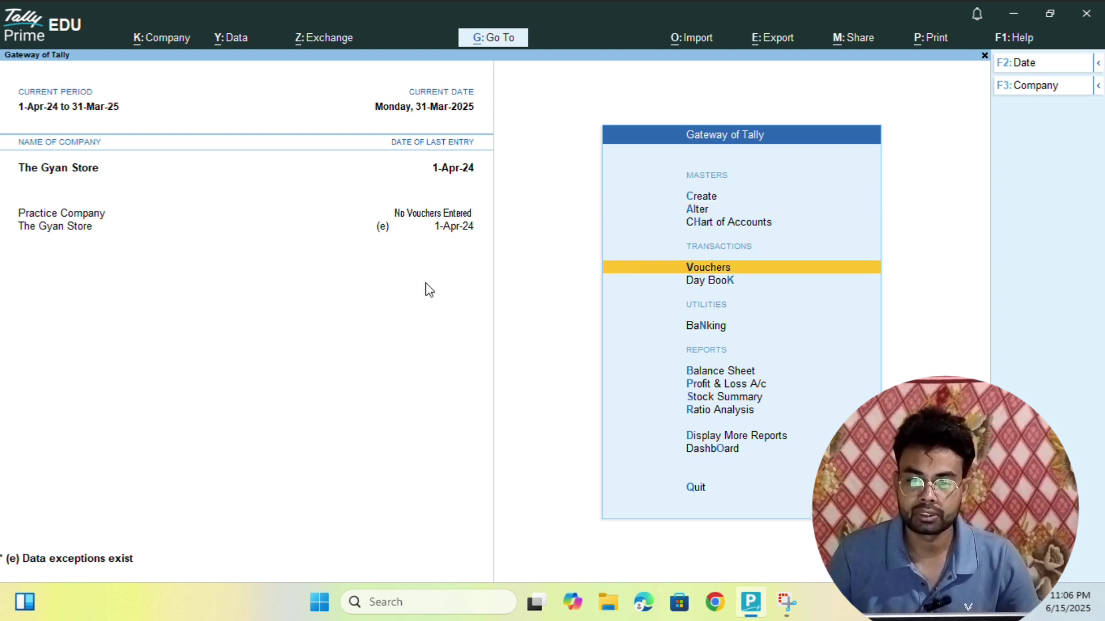
pyautogui.click(712, 268)
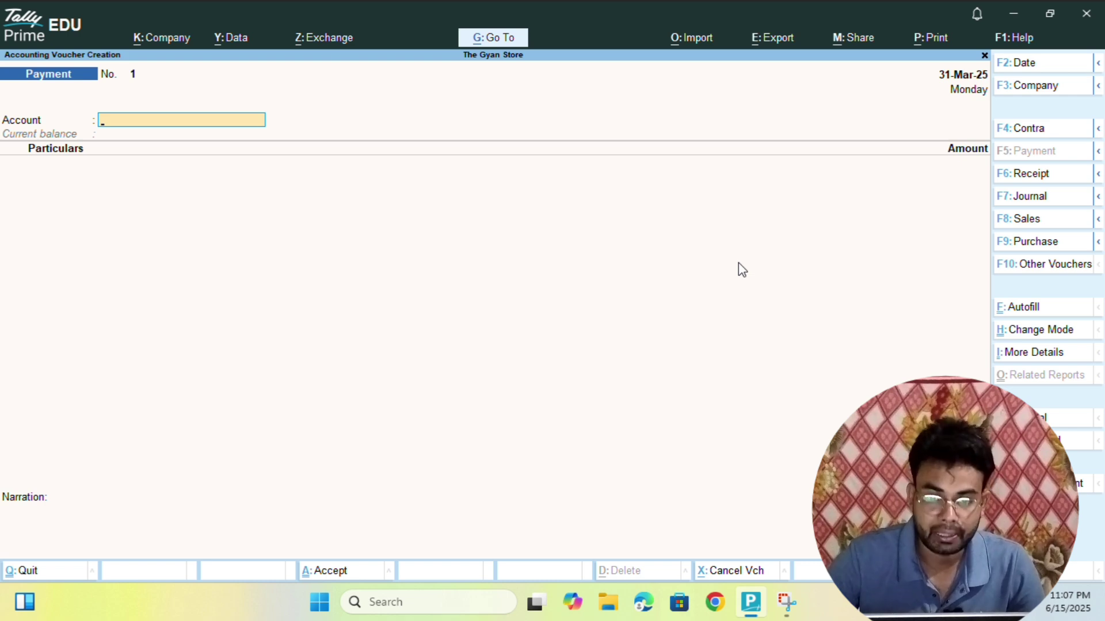
# - Change the voucher type to Purchase, passing briefly through Sales, and bring up the date change prompt
pyautogui.press('F9')
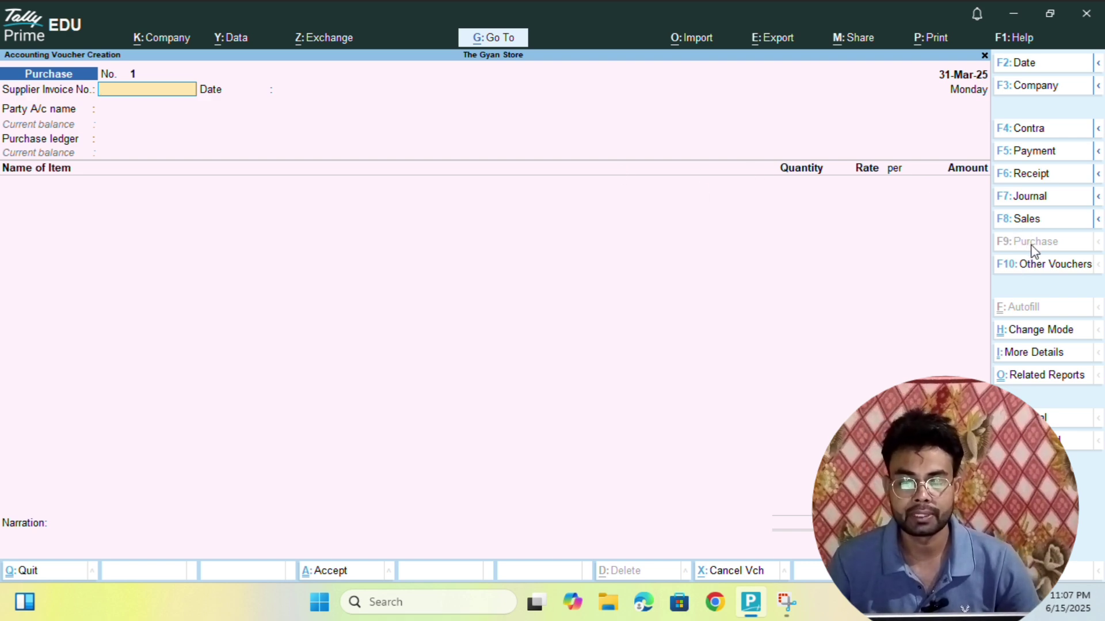
pyautogui.click(1030, 222)
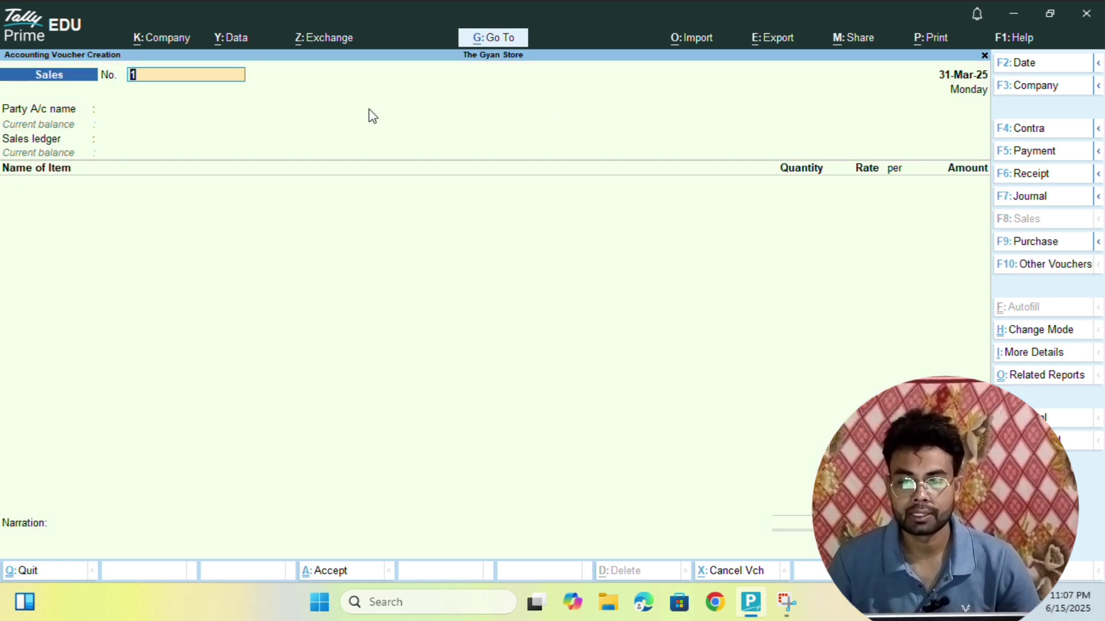
pyautogui.click(1047, 244)
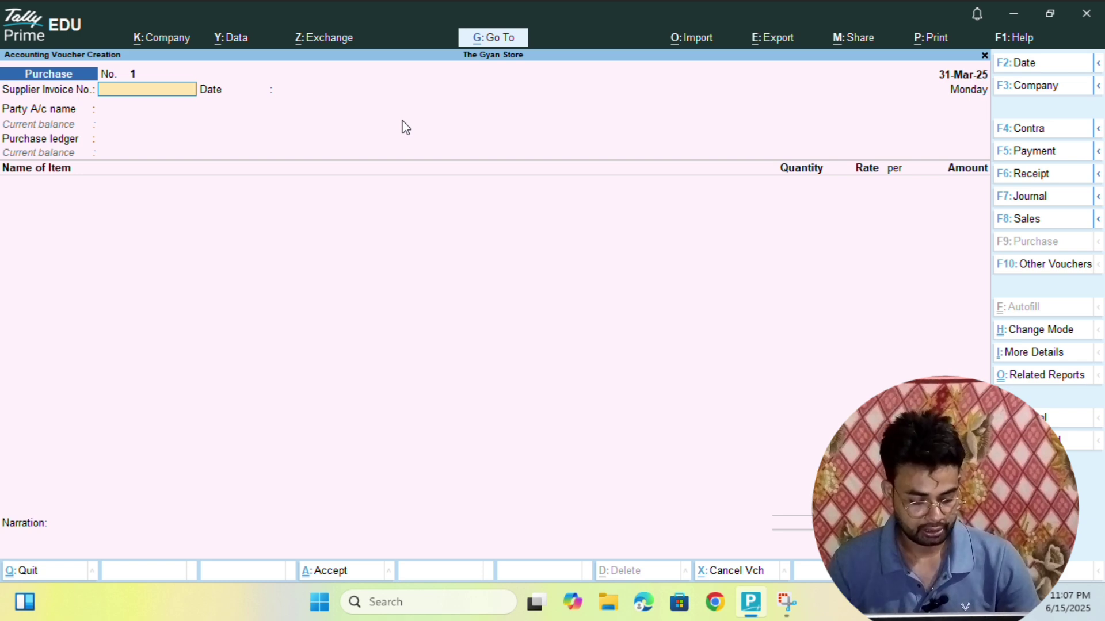
pyautogui.press('F2')
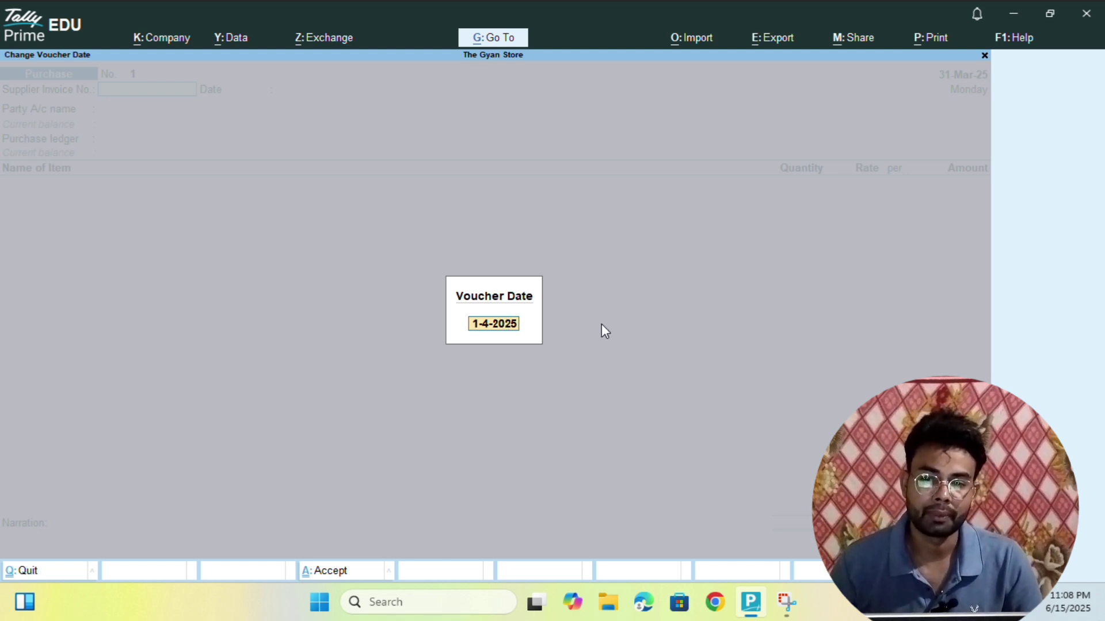
# - Cancel the date prompt and abandon the unfinished Purchase voucher without quitting Tally
pyautogui.press('Return')
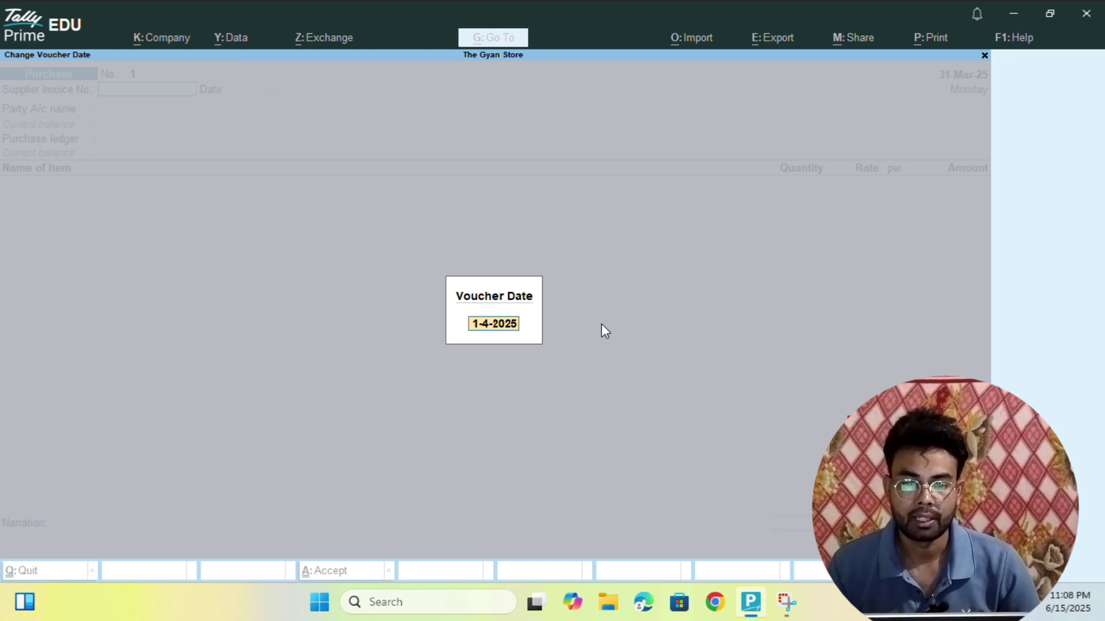
pyautogui.press('Escape')
pyautogui.press('Escape')
pyautogui.press('Escape')
pyautogui.press('Escape')
pyautogui.press('Escape')
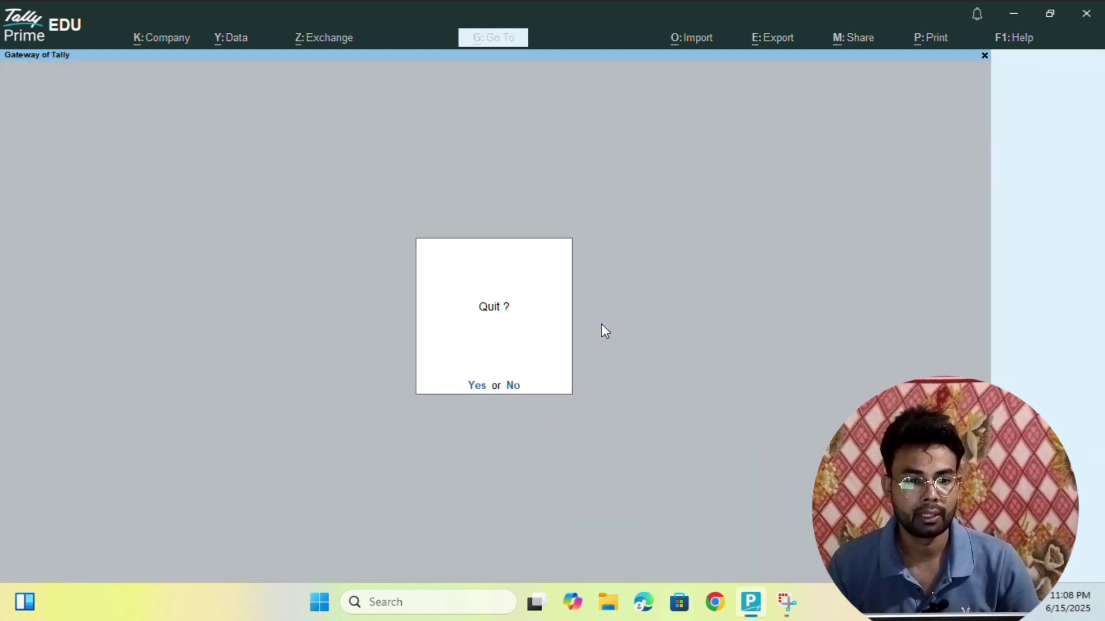
pyautogui.press('Escape')
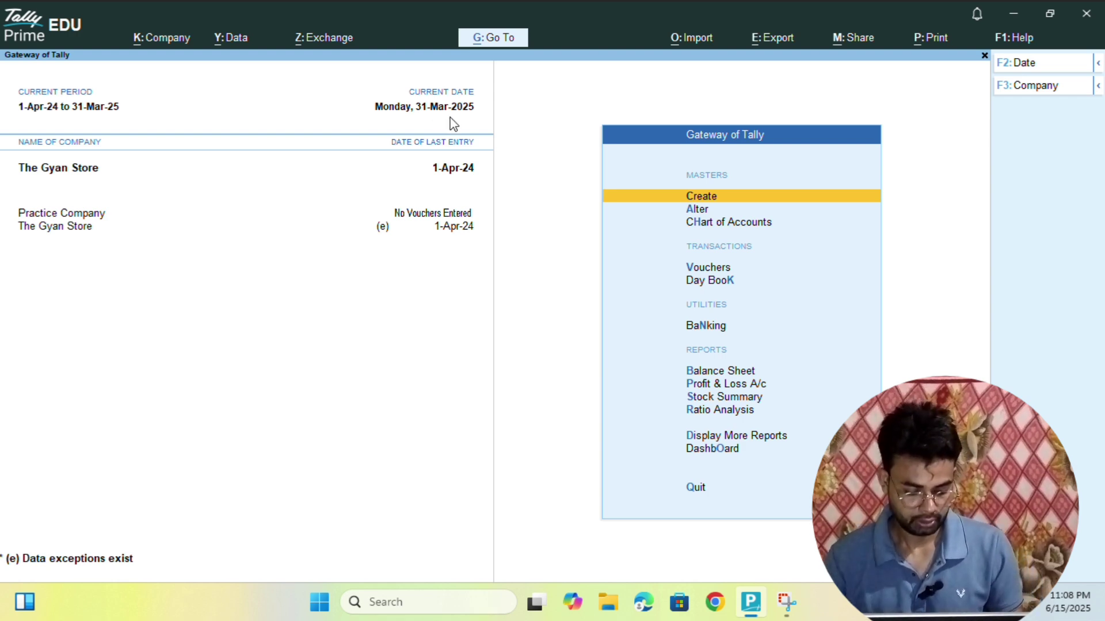
# - Change the company period to run from 1-4-2024 to 31-3-2026 with Alt+F2
pyautogui.hotkey('alt', 'F2')
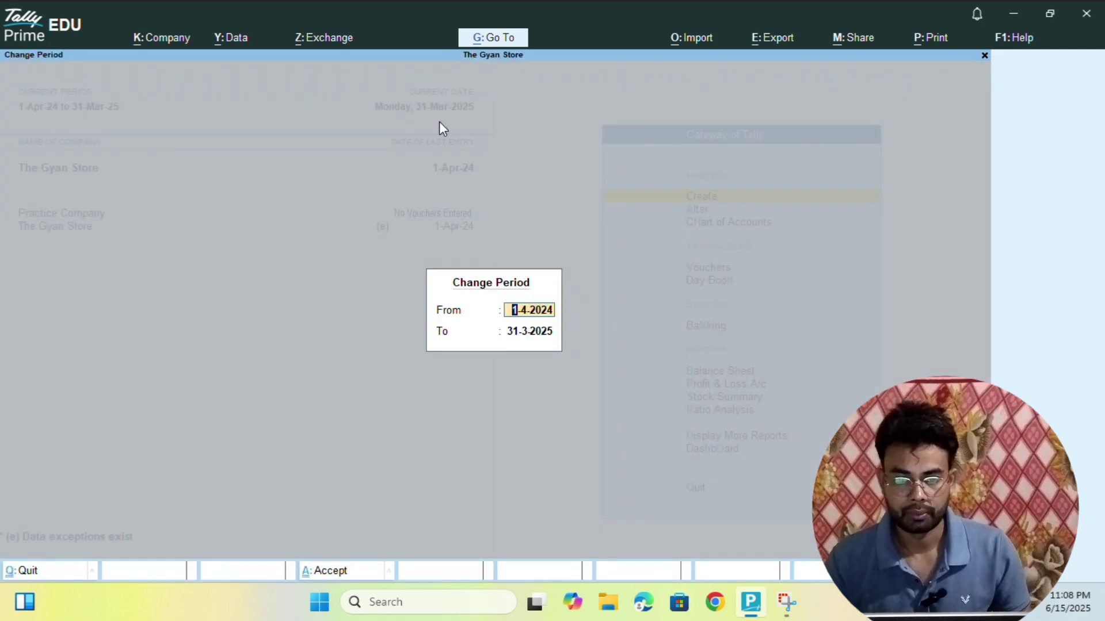
pyautogui.press('Return')
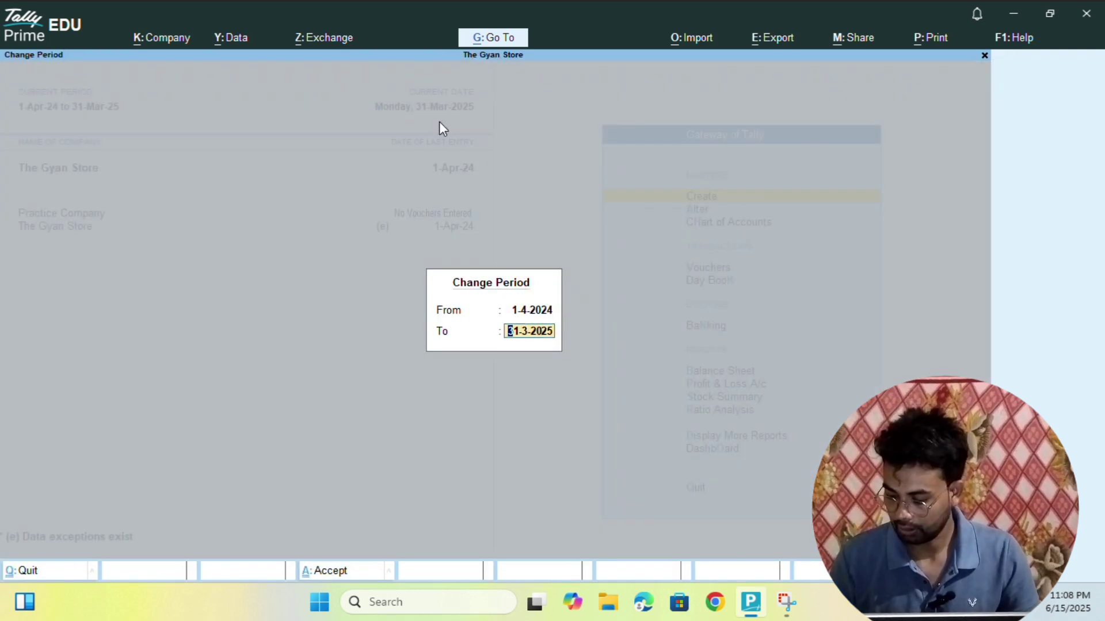
pyautogui.press('BackSpace')
pyautogui.write('31-206')
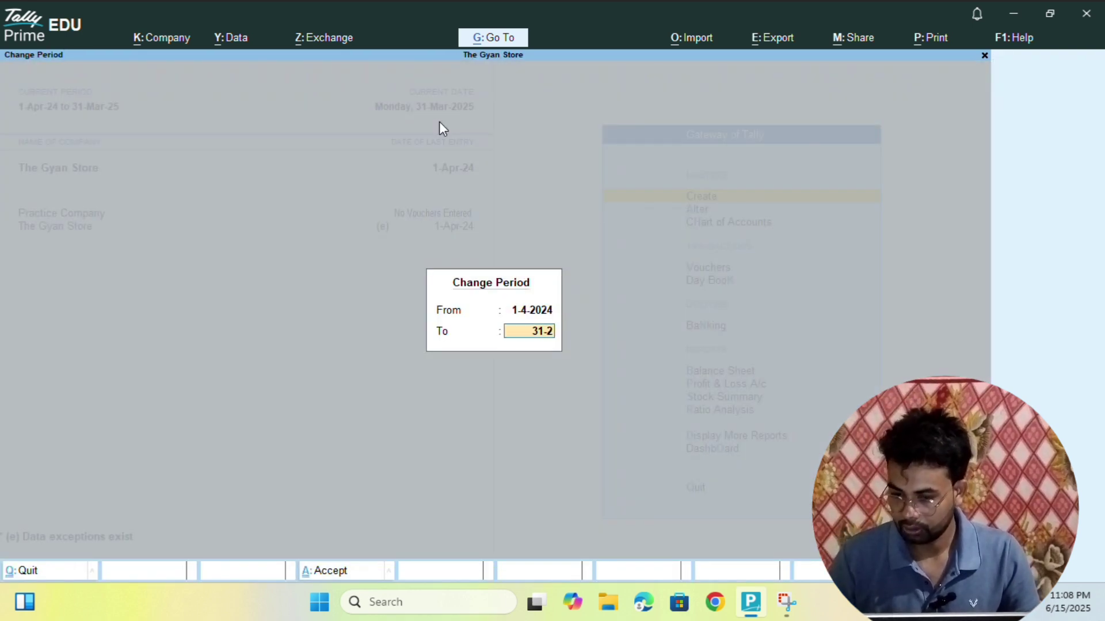
pyautogui.press('BackSpace')
pyautogui.press('BackSpace')
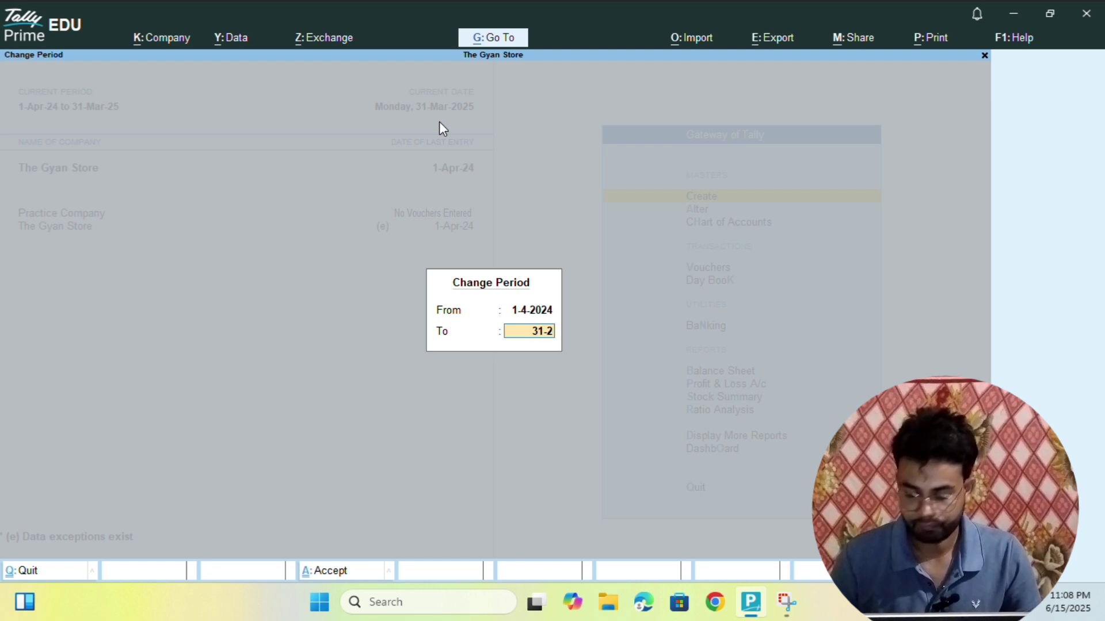
pyautogui.write('0')
pyautogui.press('BackSpace')
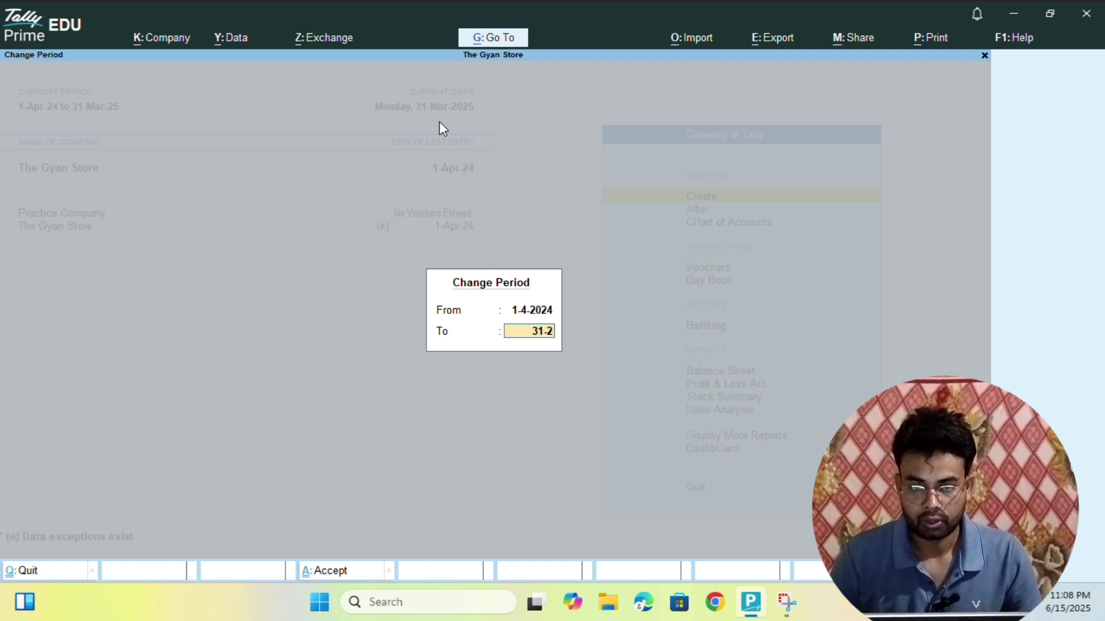
pyautogui.press('BackSpace')
pyautogui.press('BackSpace')
pyautogui.press('BackSpace')
pyautogui.press('BackSpace')
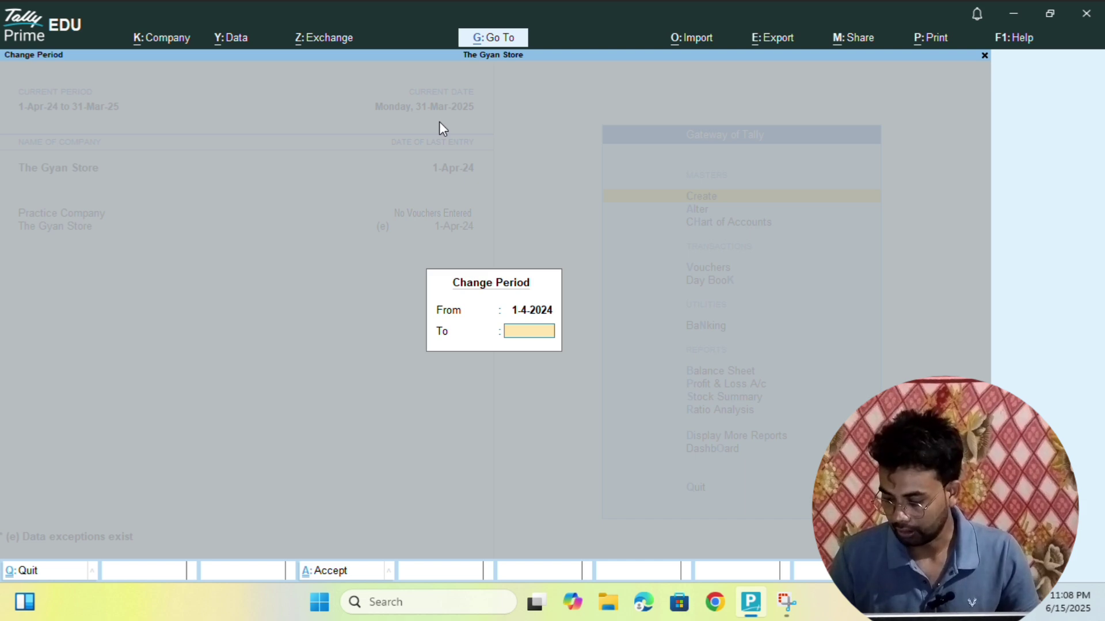
pyautogui.write('31-3-')
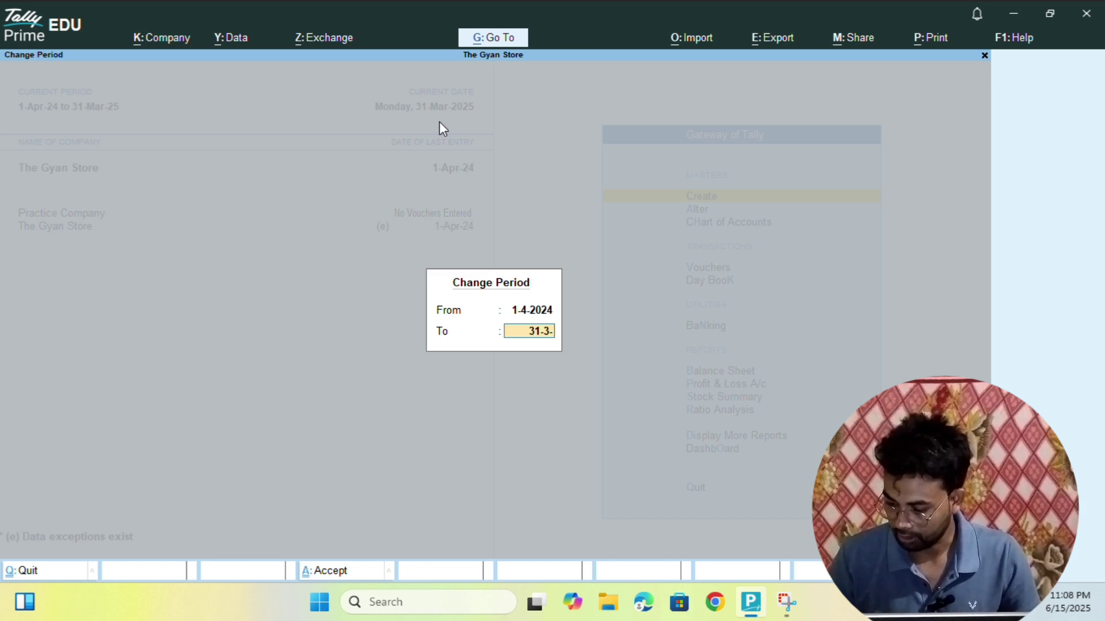
pyautogui.write('2026')
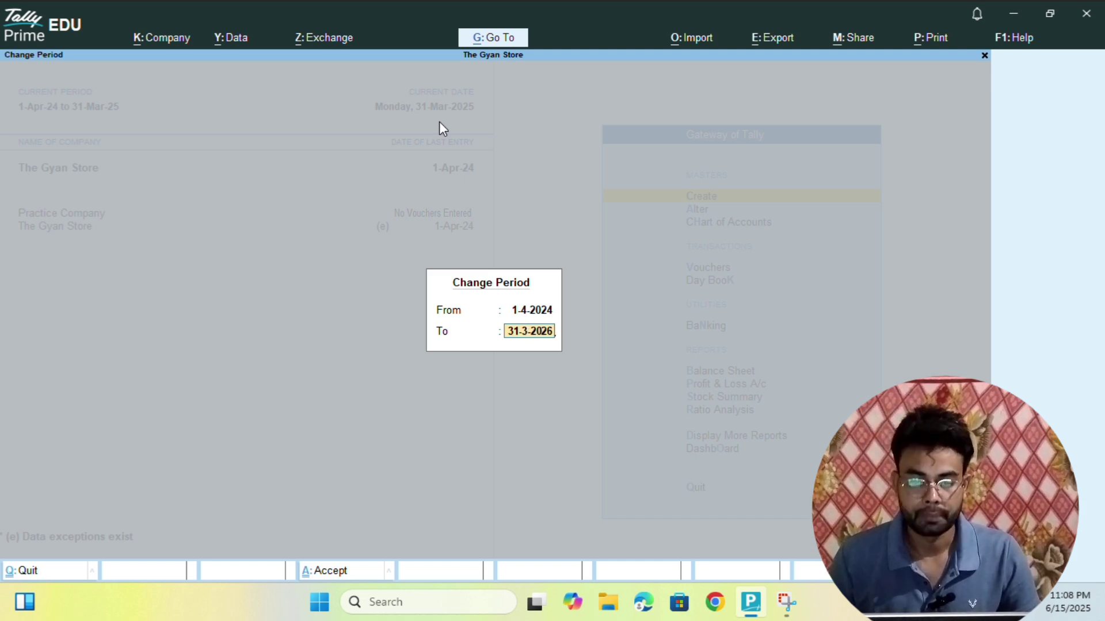
pyautogui.press('Return')
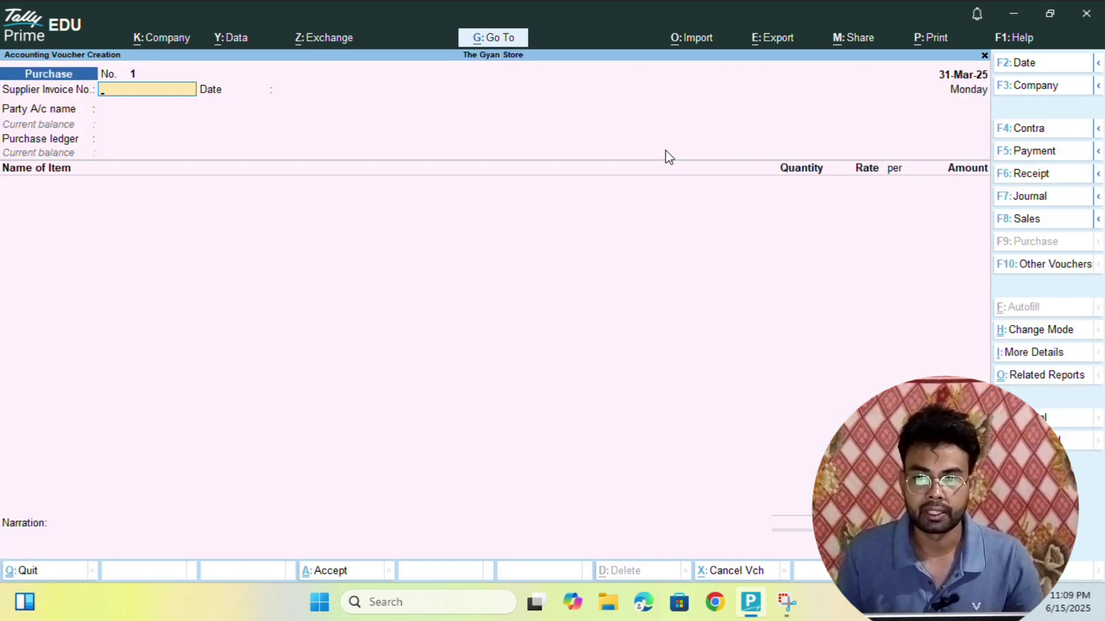
# - Bring up the voucher date prompt showing 1-4-2025 on the new Purchase voucher
pyautogui.press('F2')
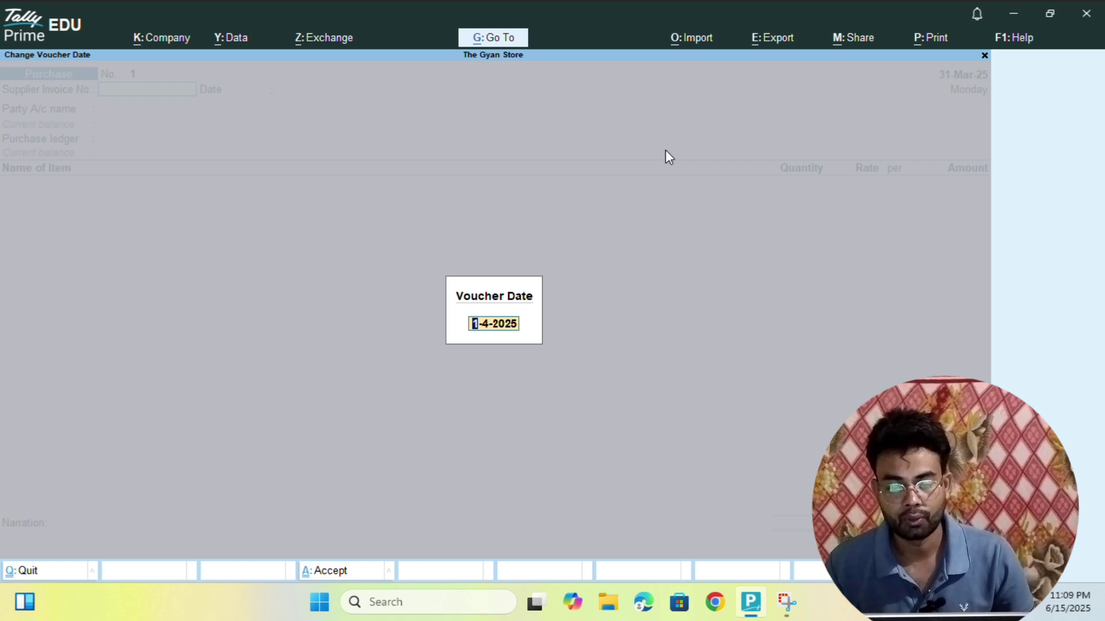
# - Date the Purchase voucher 1-4-2025 and enter supplier invoice number INV-123
pyautogui.press('Return')
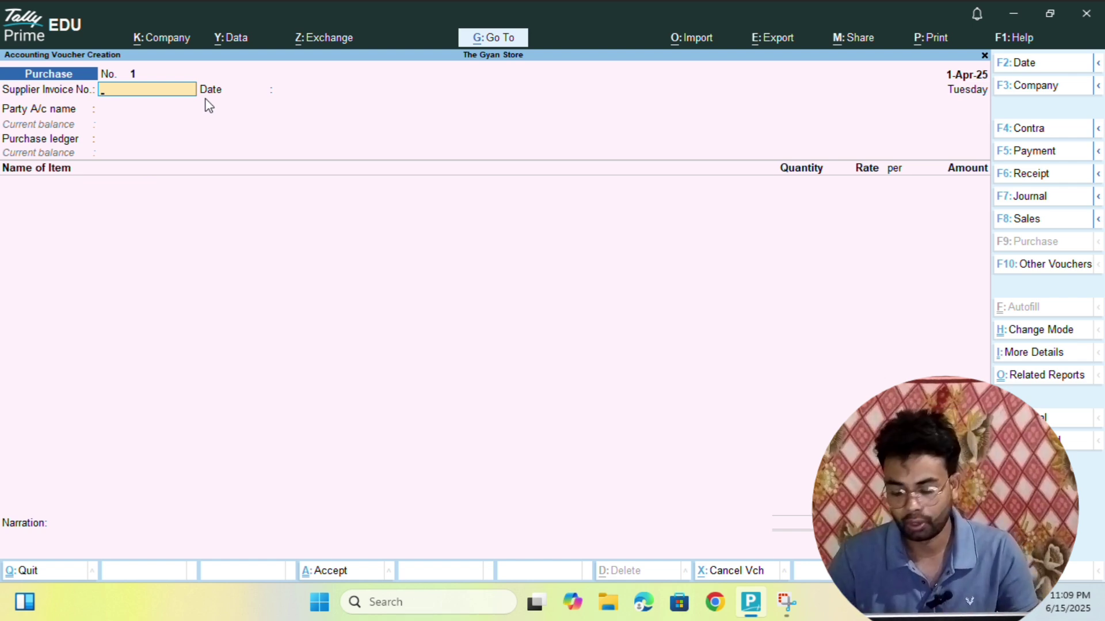
pyautogui.write('i')
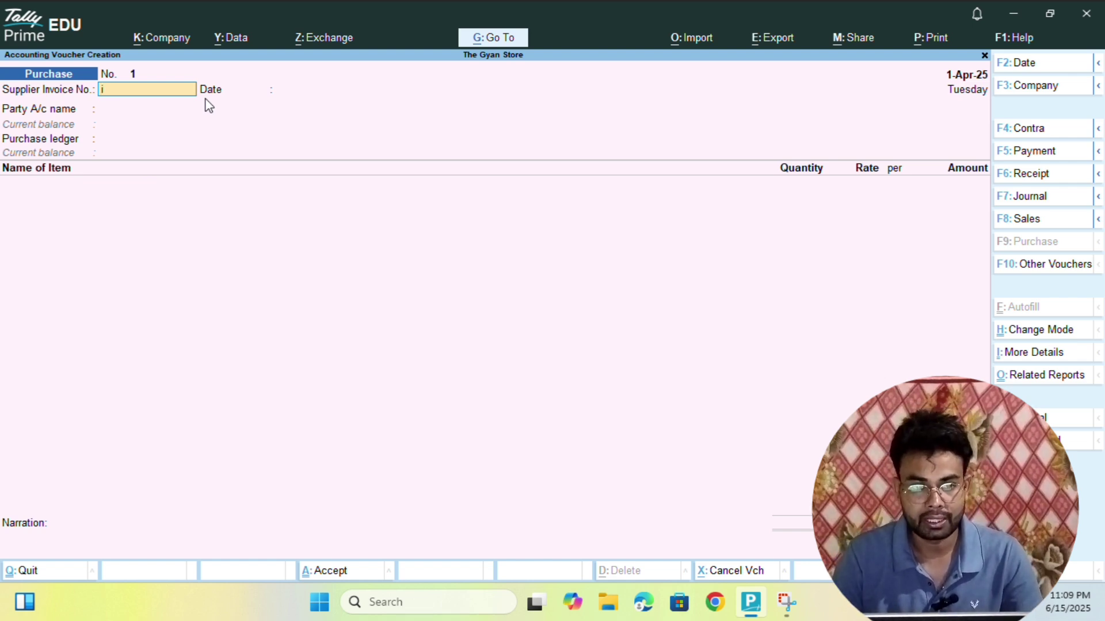
pyautogui.write('v')
pyautogui.press('BackSpace')
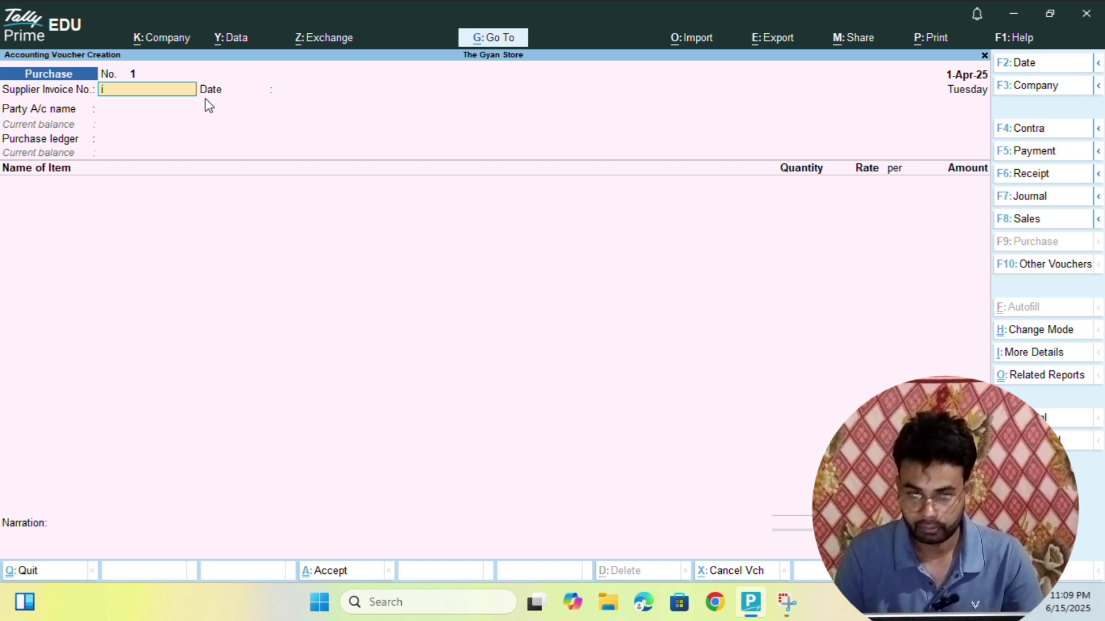
pyautogui.press('BackSpace')
pyautogui.write('INV_')
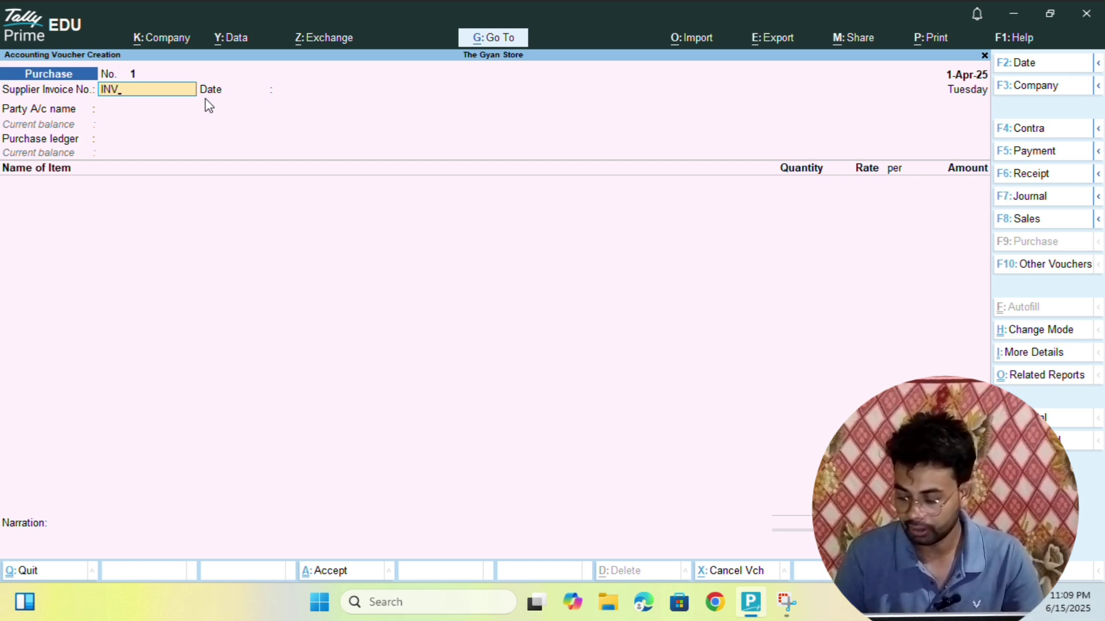
pyautogui.write('1')
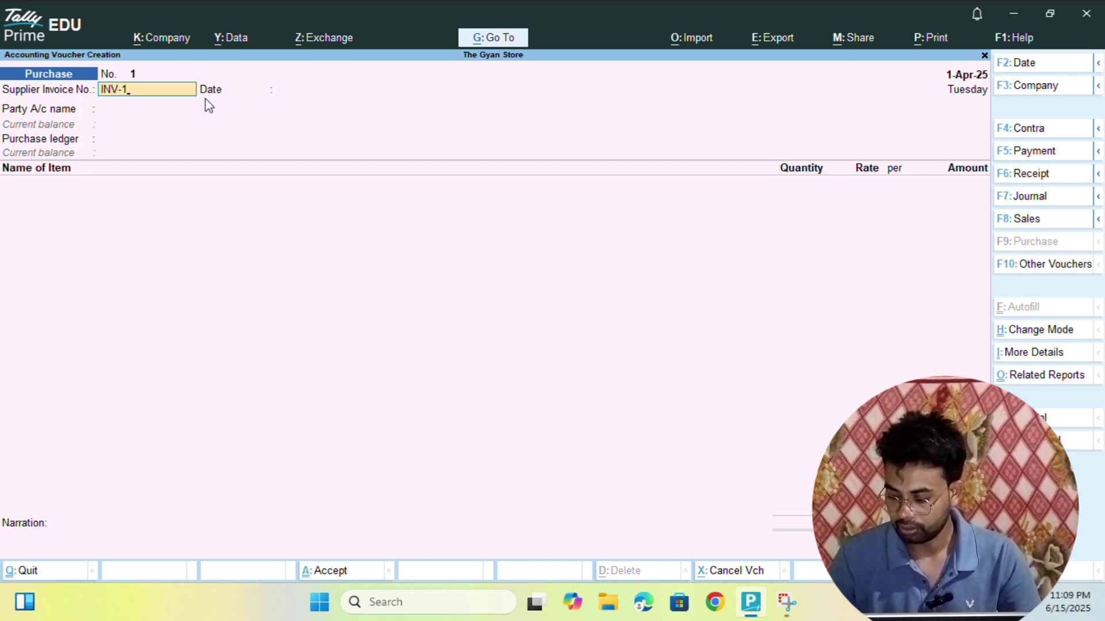
pyautogui.write('23')
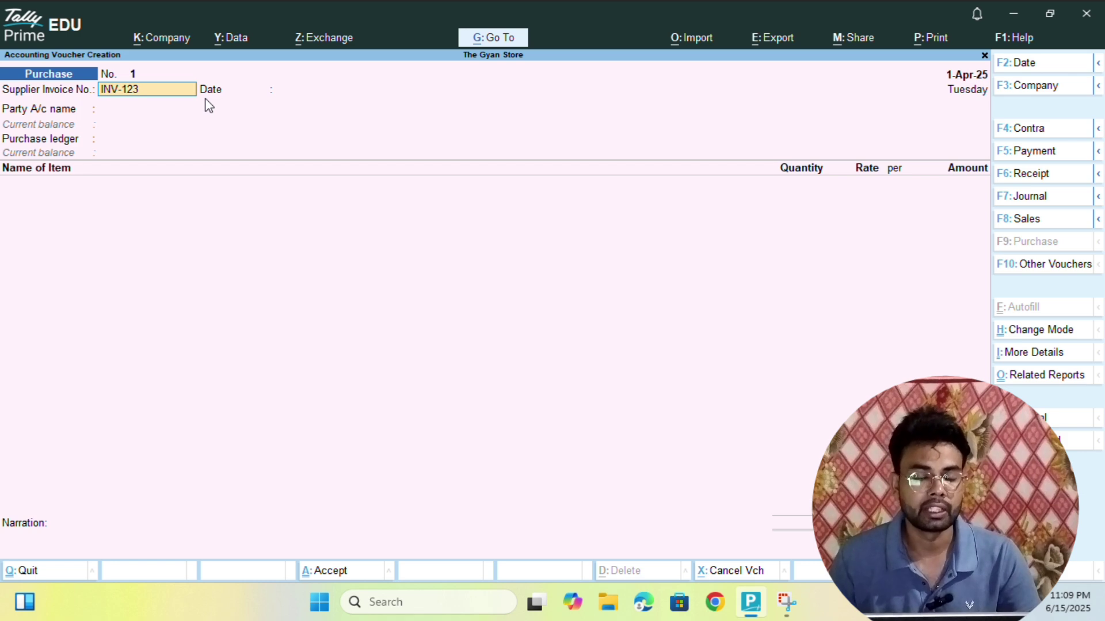
pyautogui.press('Return')
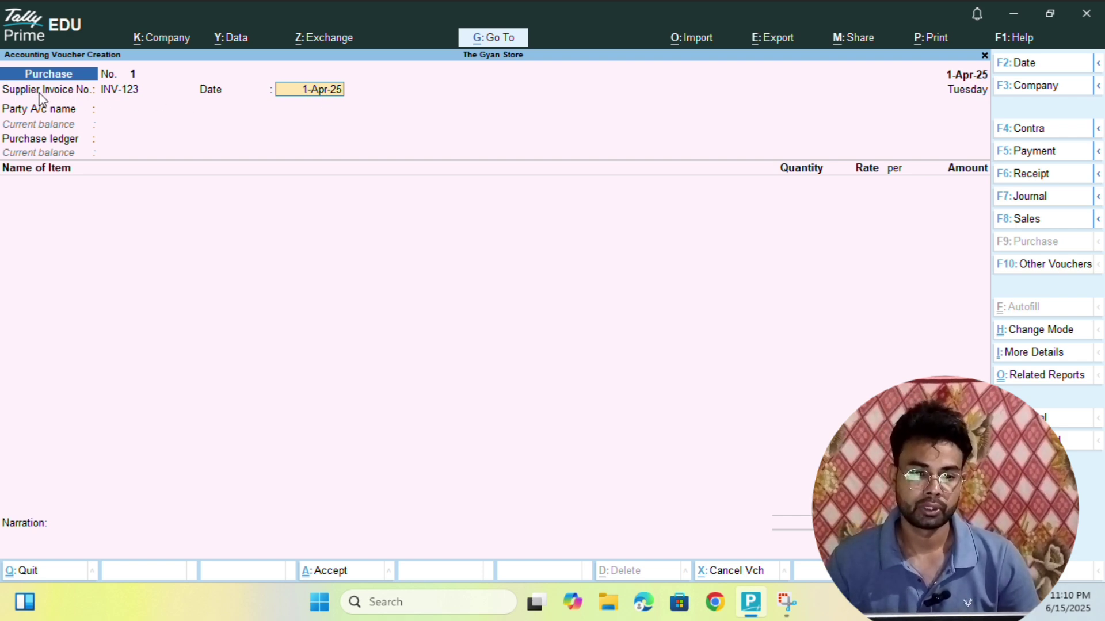
pyautogui.click(124, 94)
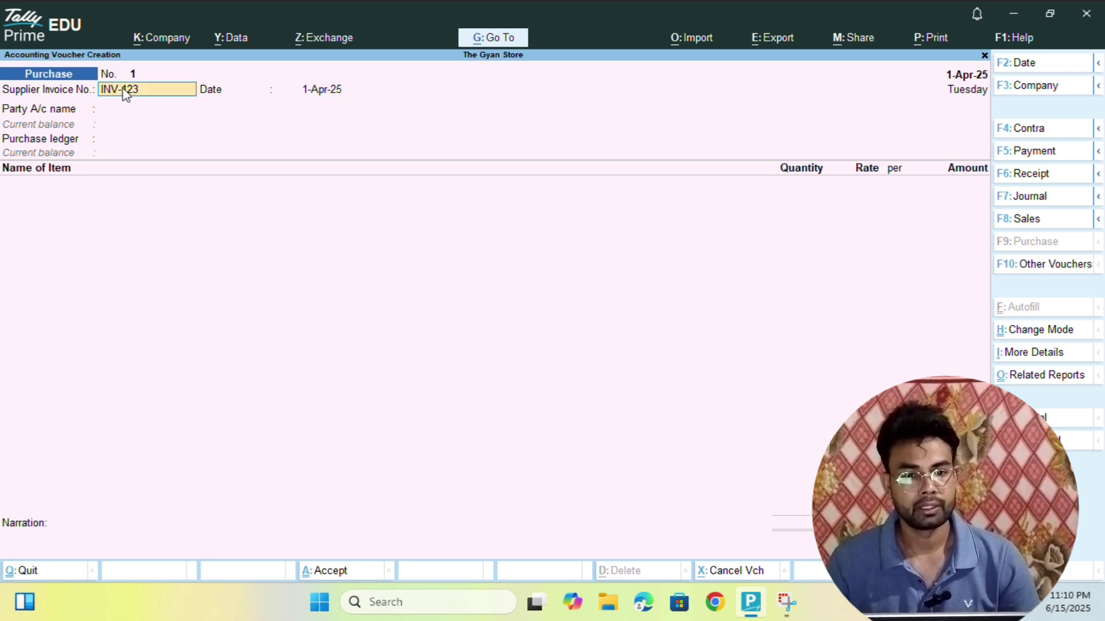
pyautogui.click(333, 97)
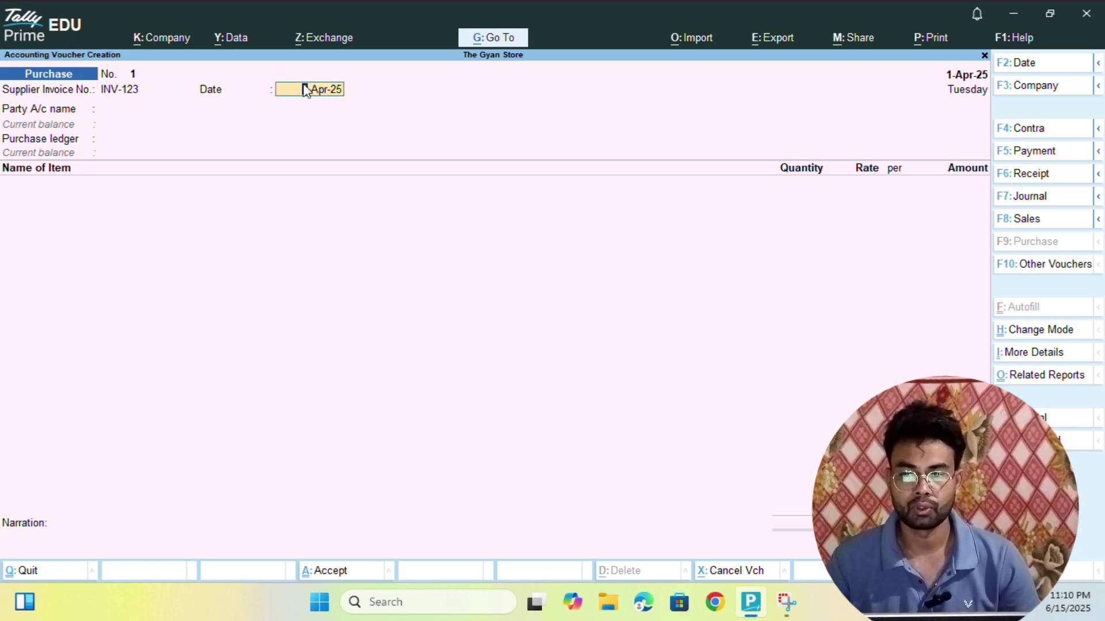
# - Search the party ledgers with '& CO' and highlight Ramesh & Co
pyautogui.press('Return')
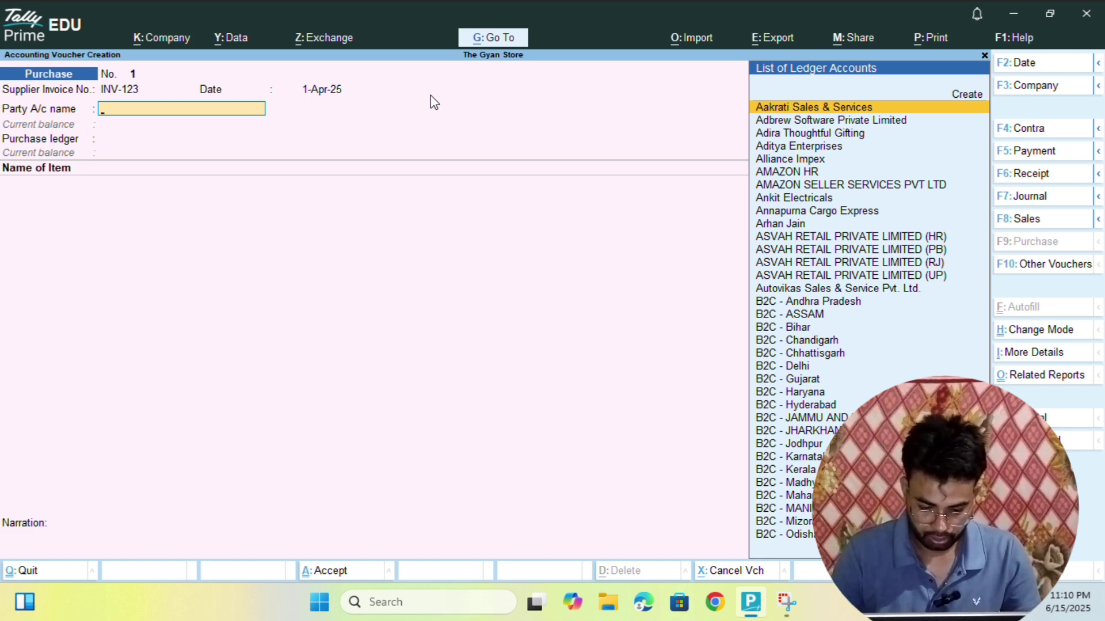
pyautogui.write('&')
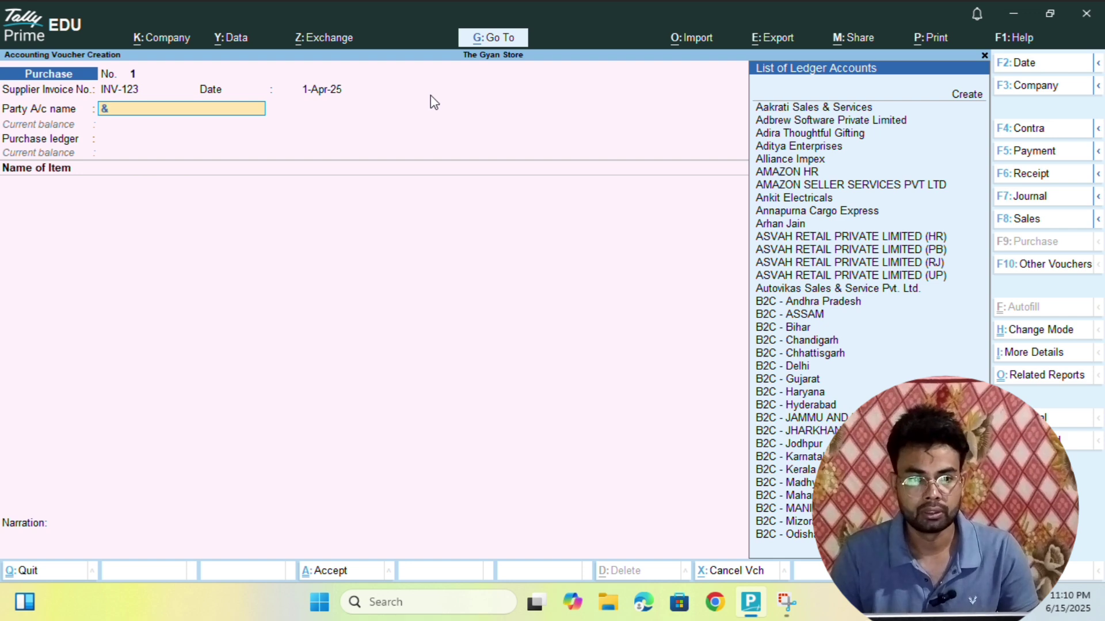
pyautogui.write(' CO')
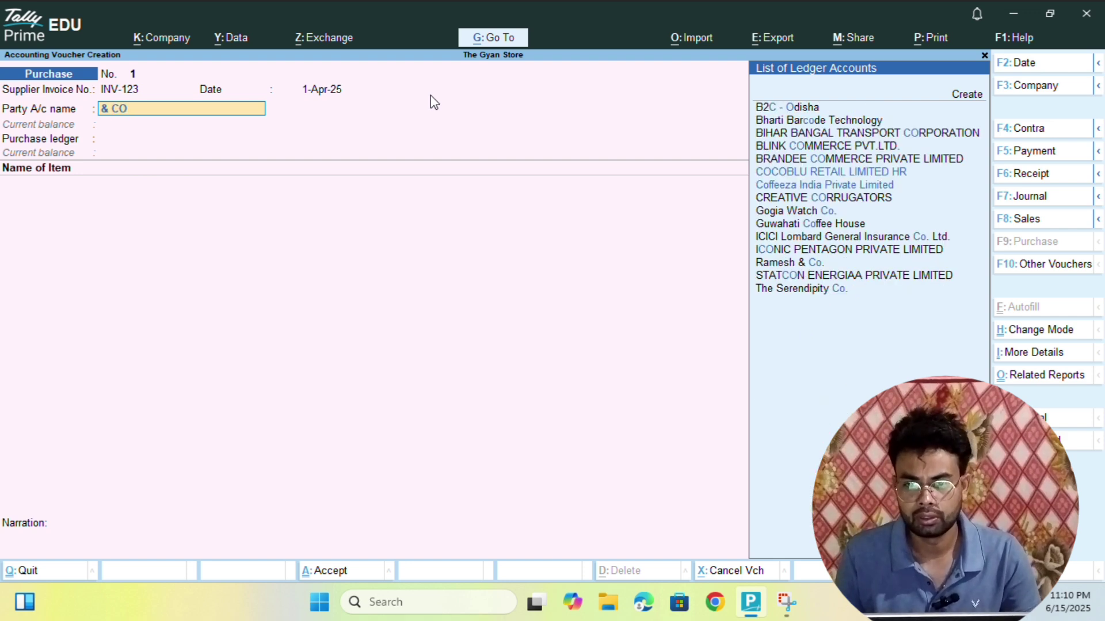
pyautogui.press('Down')
pyautogui.press('Down')
pyautogui.press('Down')
pyautogui.press('Down')
pyautogui.press('Down')
pyautogui.press('Down')
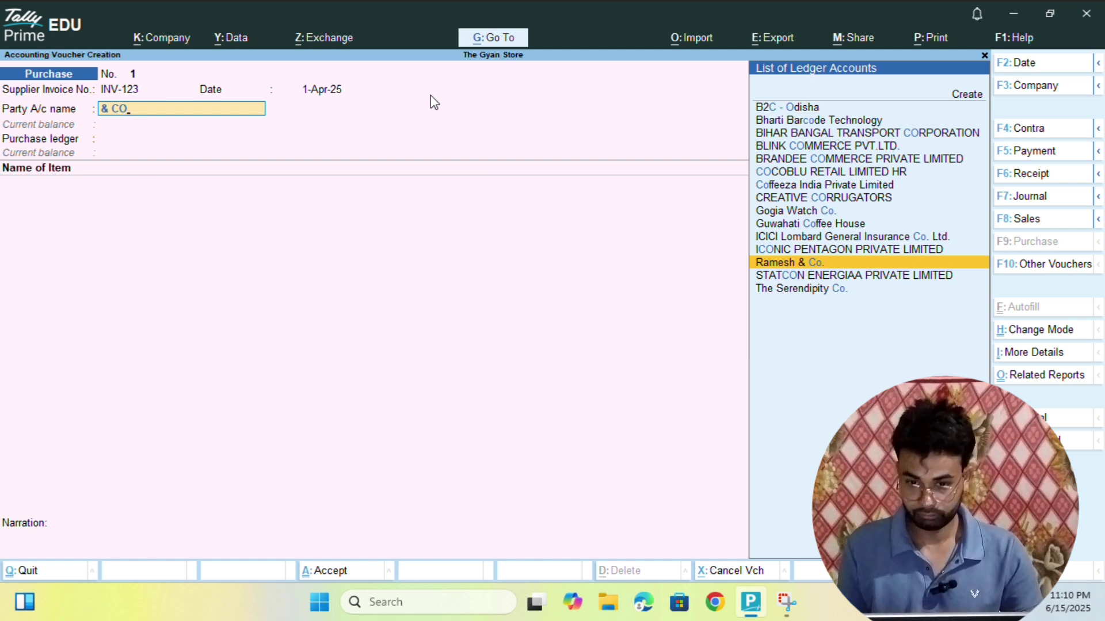
# - Set Ramesh & Co. as party, pass through receipt and party details, and accept Haryana as place of supply
pyautogui.press('Return')
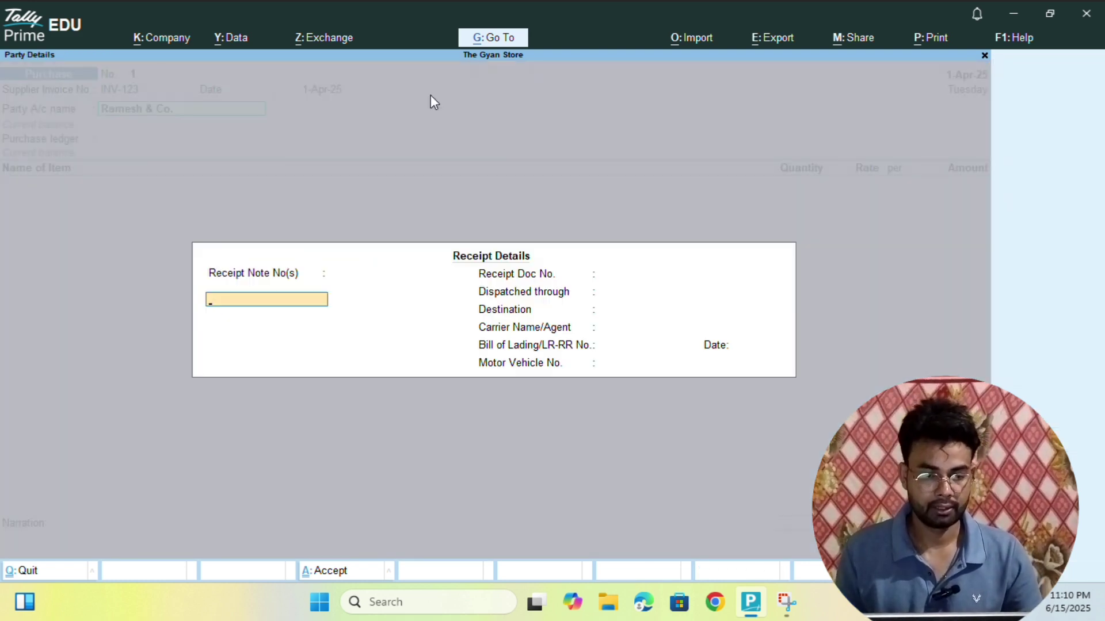
pyautogui.click(661, 364)
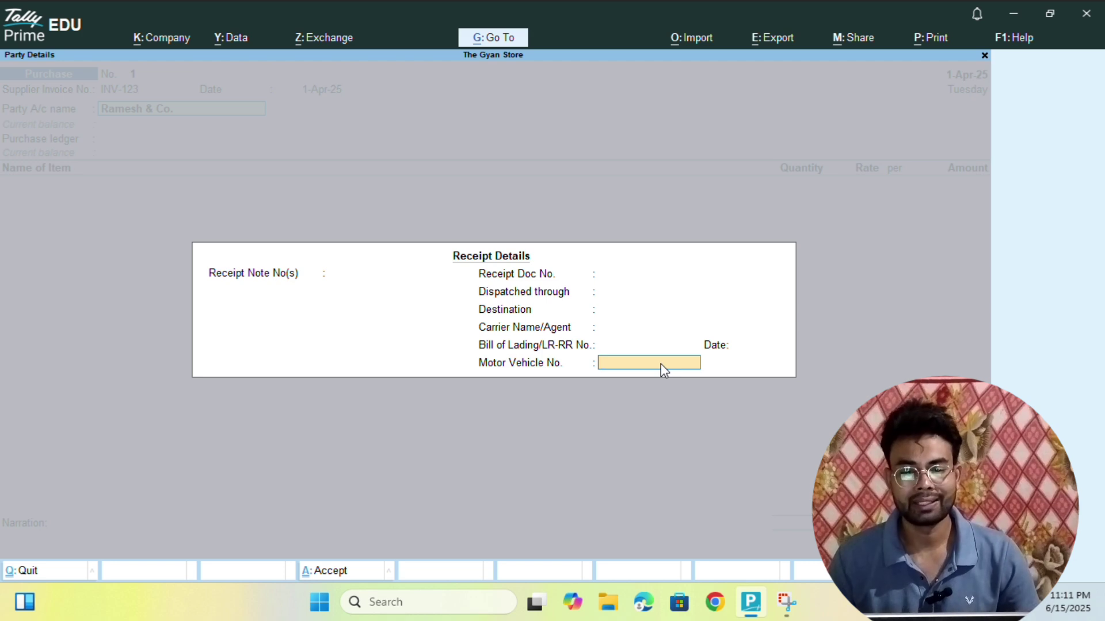
pyautogui.press('Return')
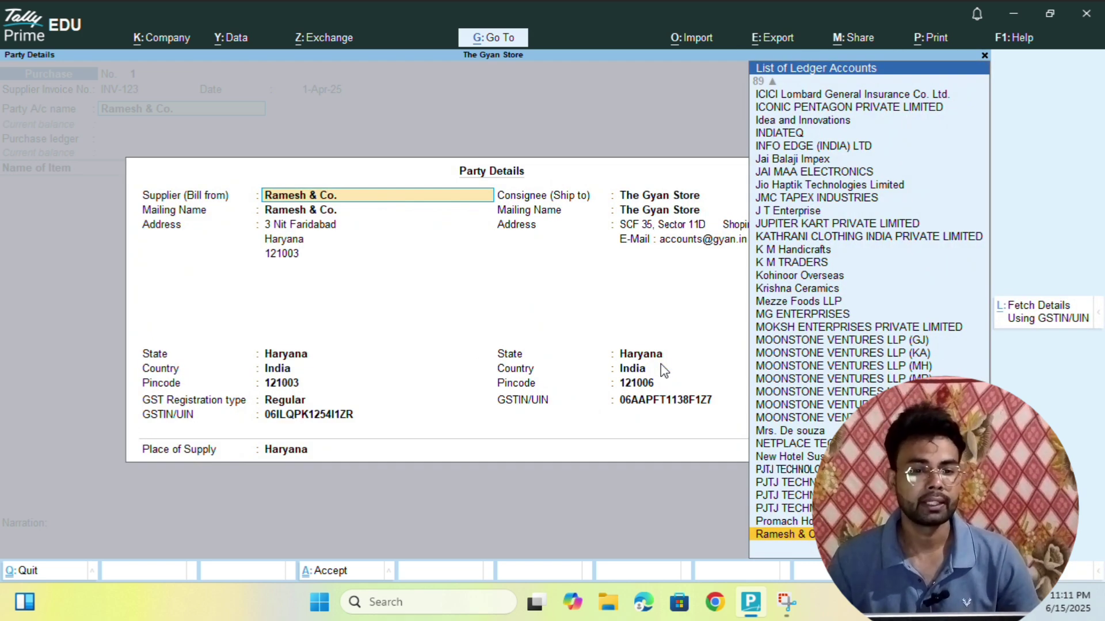
pyautogui.press('Return')
pyautogui.press('Return')
pyautogui.press('Return')
pyautogui.press('Return')
pyautogui.press('Return')
pyautogui.press('Return')
pyautogui.press('Return')
pyautogui.press('Return')
pyautogui.press('Return')
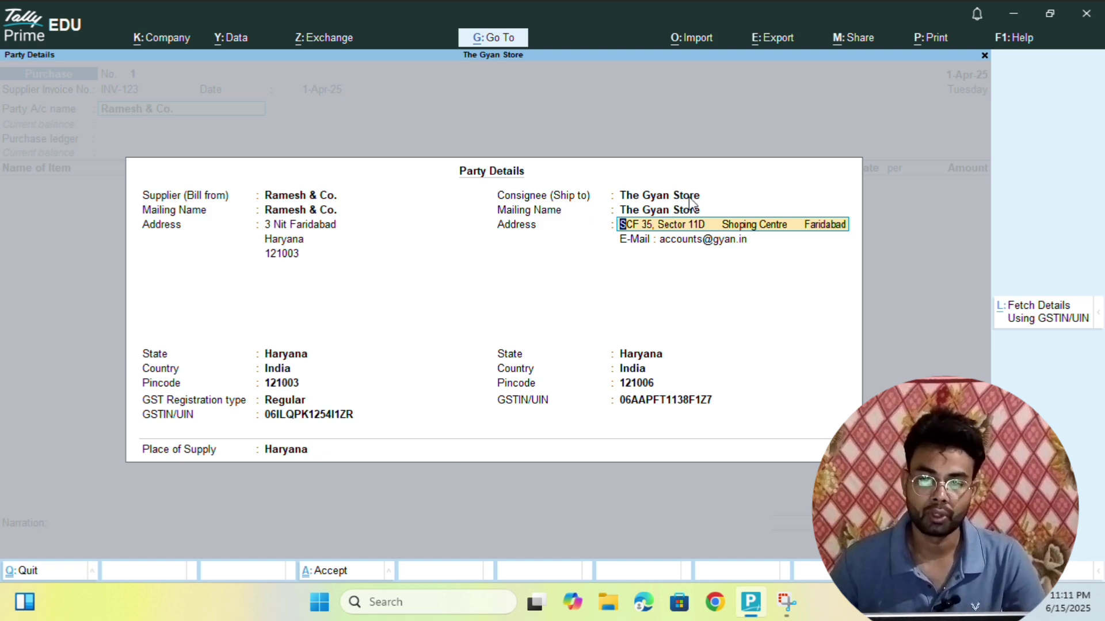
pyautogui.press('Return')
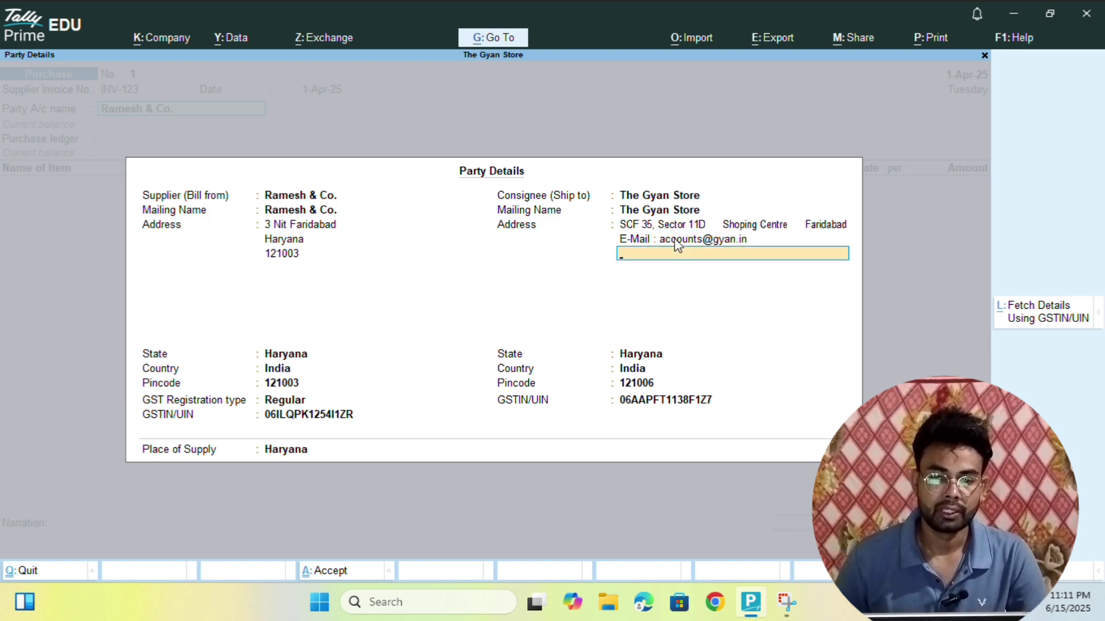
pyautogui.press('Return')
pyautogui.press('Return')
pyautogui.press('Return')
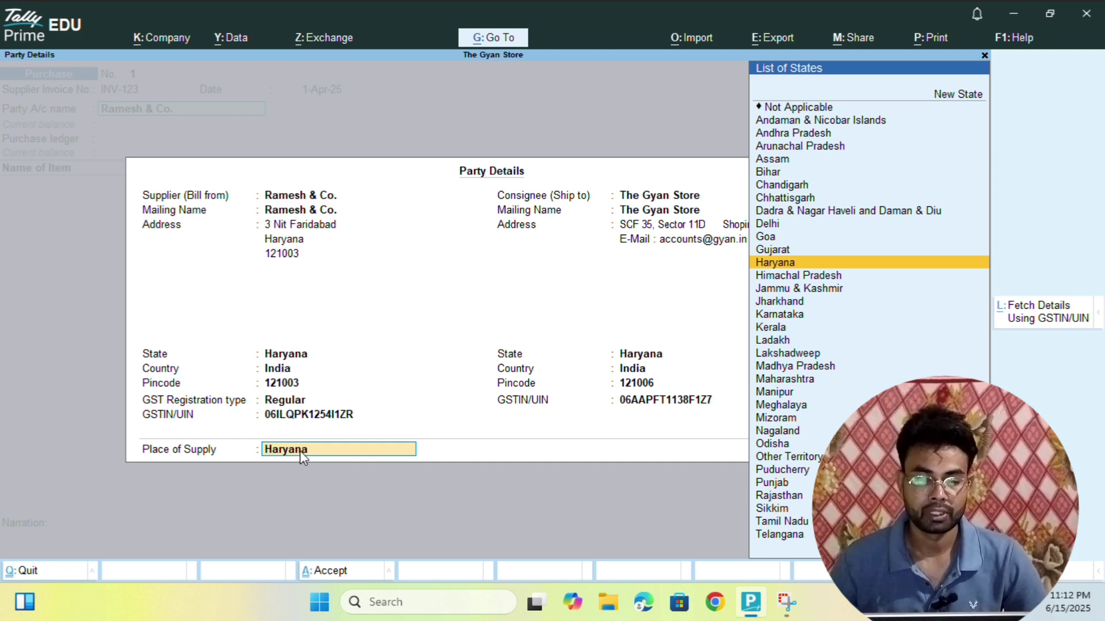
pyautogui.press('Return')
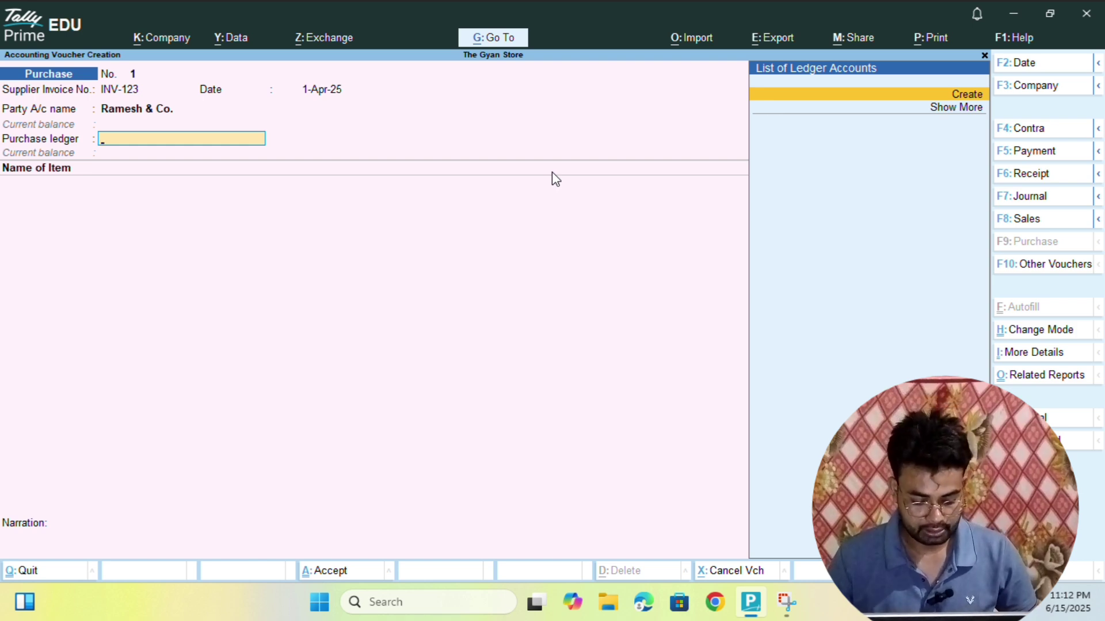
# - Bring up a blank Ledger Creation form over the Purchase voucher with Alt+C
pyautogui.press('ctrl')
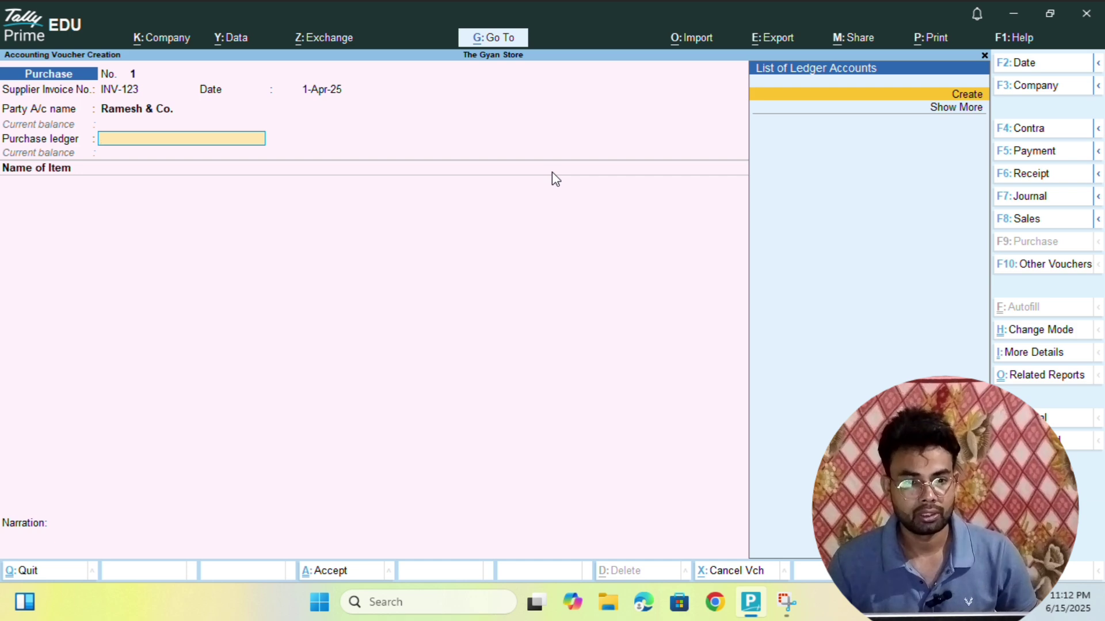
pyautogui.press('alt')
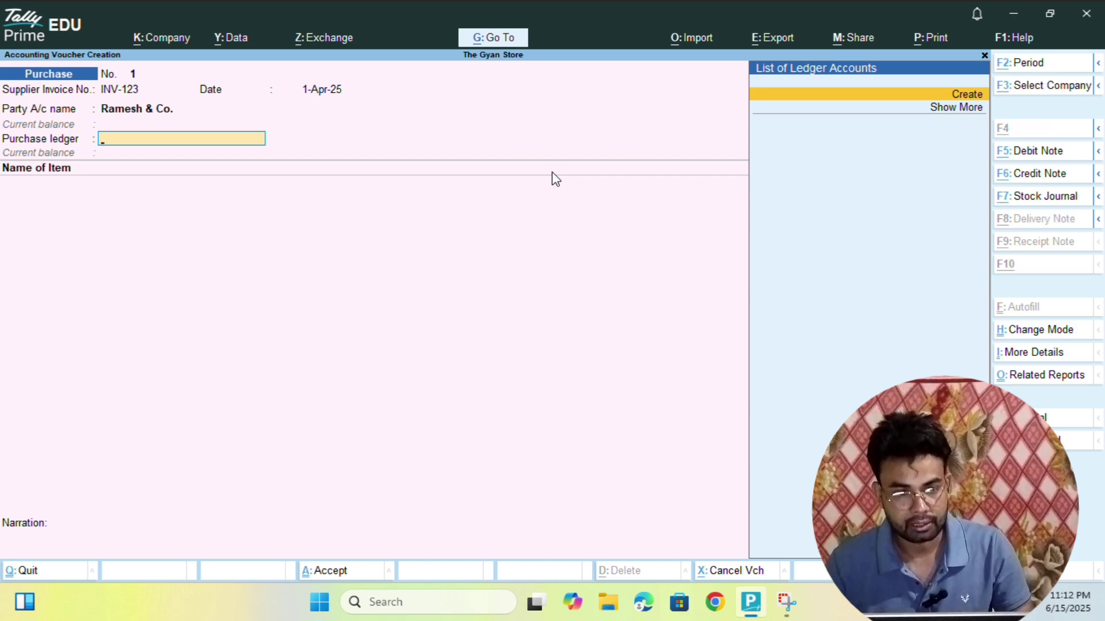
pyautogui.hotkey('alt', 'c')
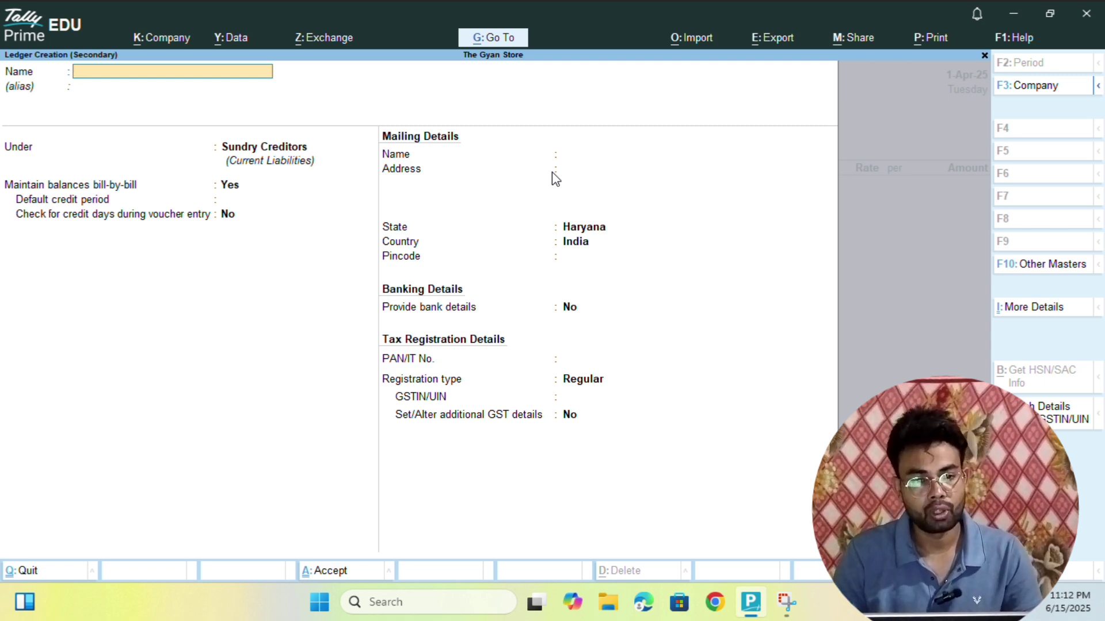
# - Name the new ledger 'Purchase' and place it under Purchase Accounts
pyautogui.write('P')
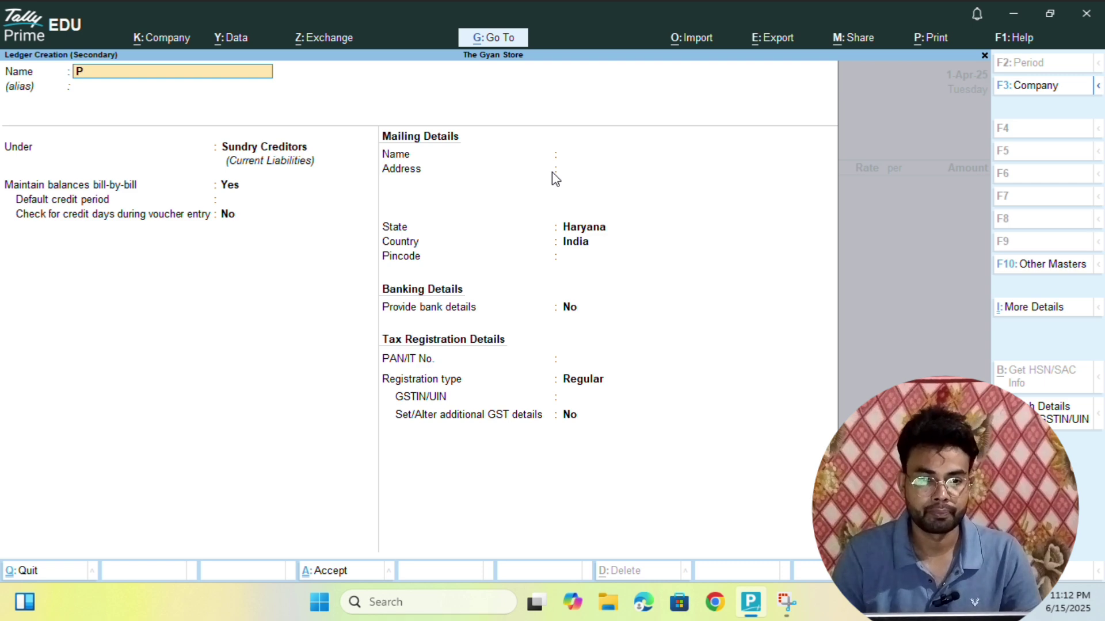
pyautogui.write('URCHASE')
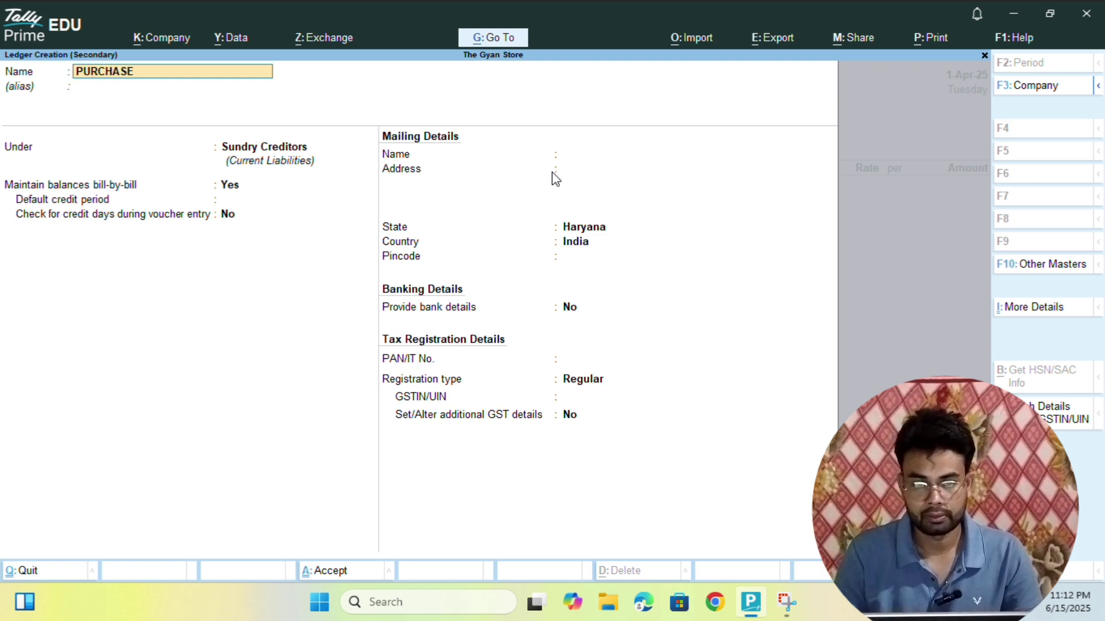
pyautogui.press('BackSpace')
pyautogui.press('BackSpace')
pyautogui.press('BackSpace')
pyautogui.press('BackSpace')
pyautogui.press('BackSpace')
pyautogui.press('BackSpace')
pyautogui.press('BackSpace')
pyautogui.press('BackSpace')
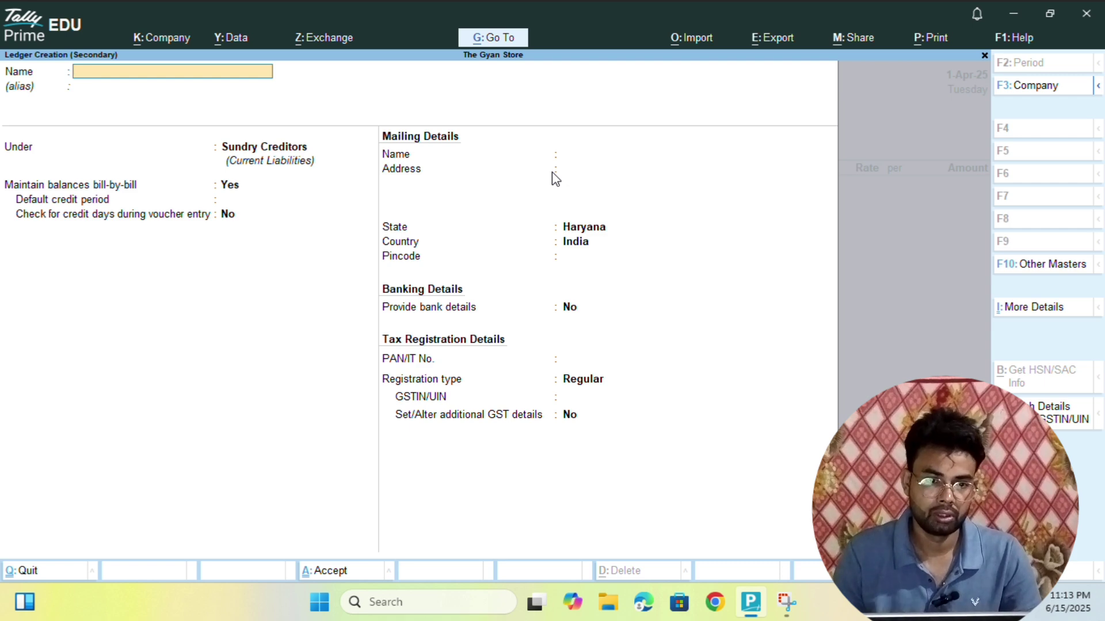
pyautogui.write('Purchase')
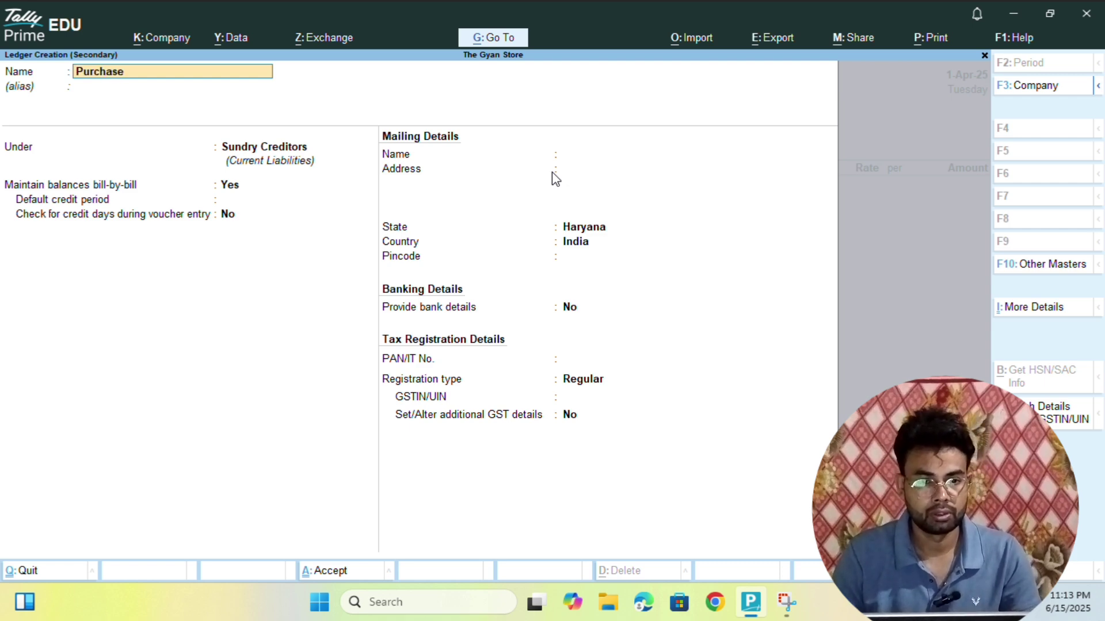
pyautogui.press('Return')
pyautogui.press('Return')
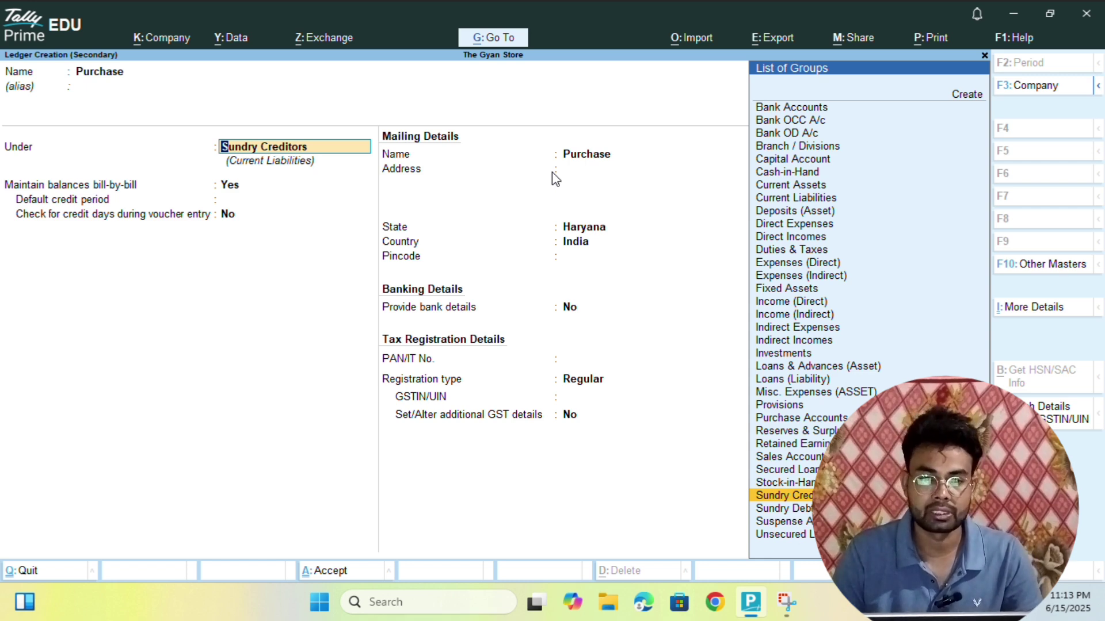
pyautogui.write('Pur')
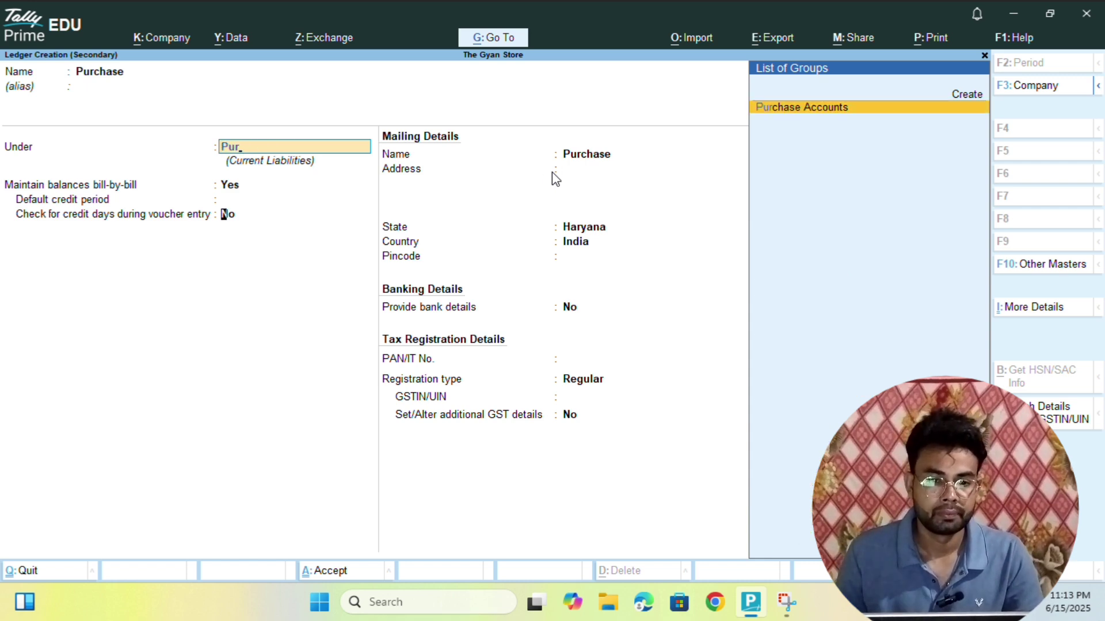
pyautogui.press('Return')
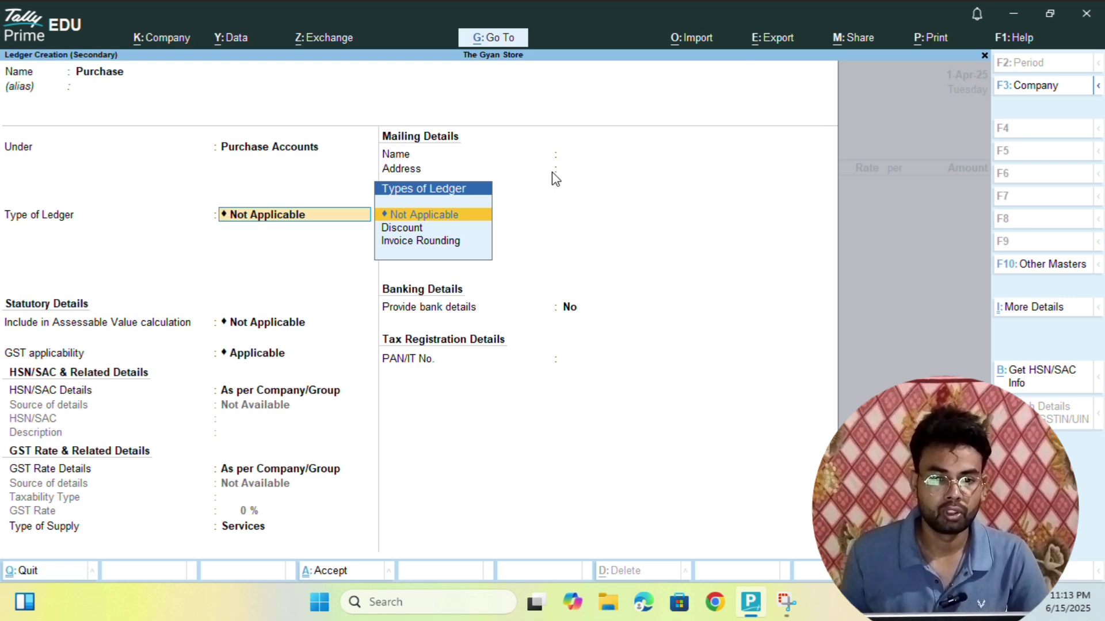
# - Keep GST Applicable, set Type of Supply to Goods, and save the Purchase ledger
pyautogui.press('Return')
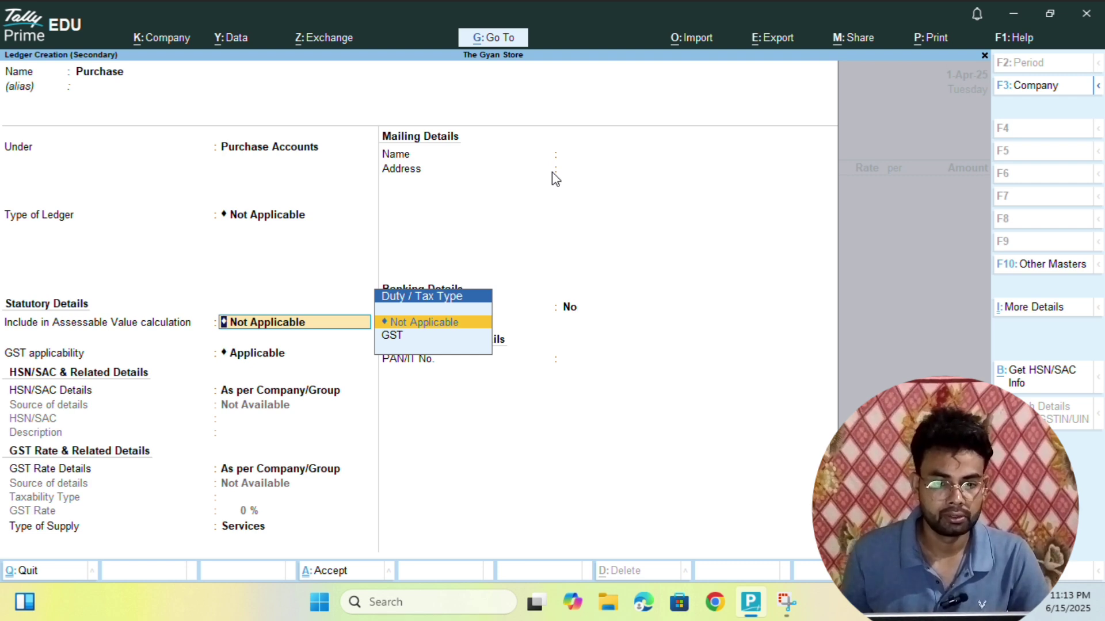
pyautogui.press('Return')
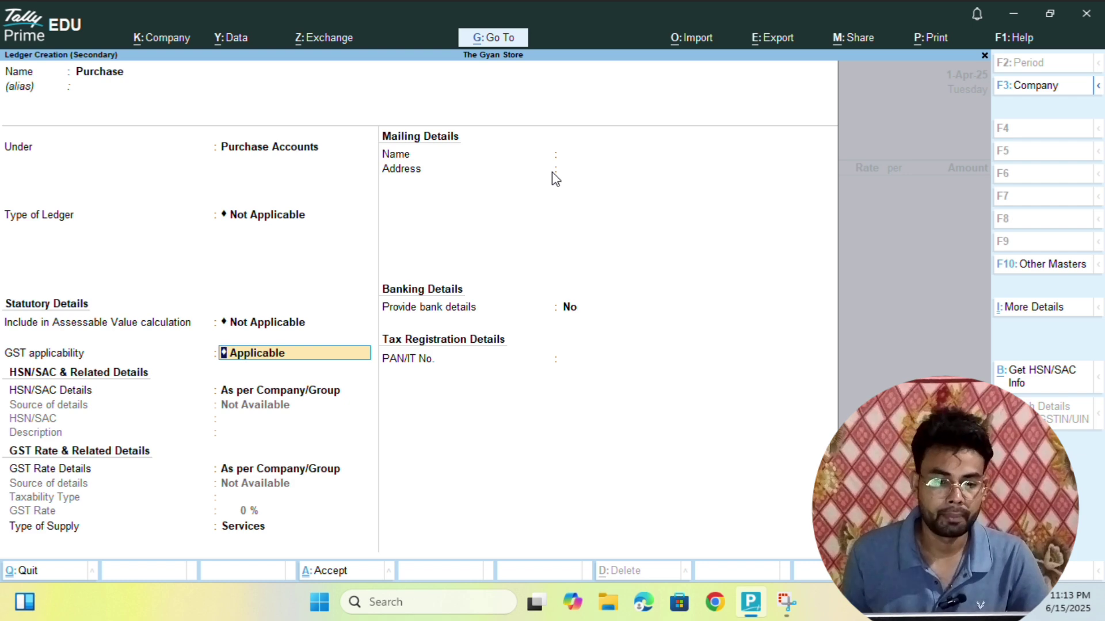
pyautogui.press('Return')
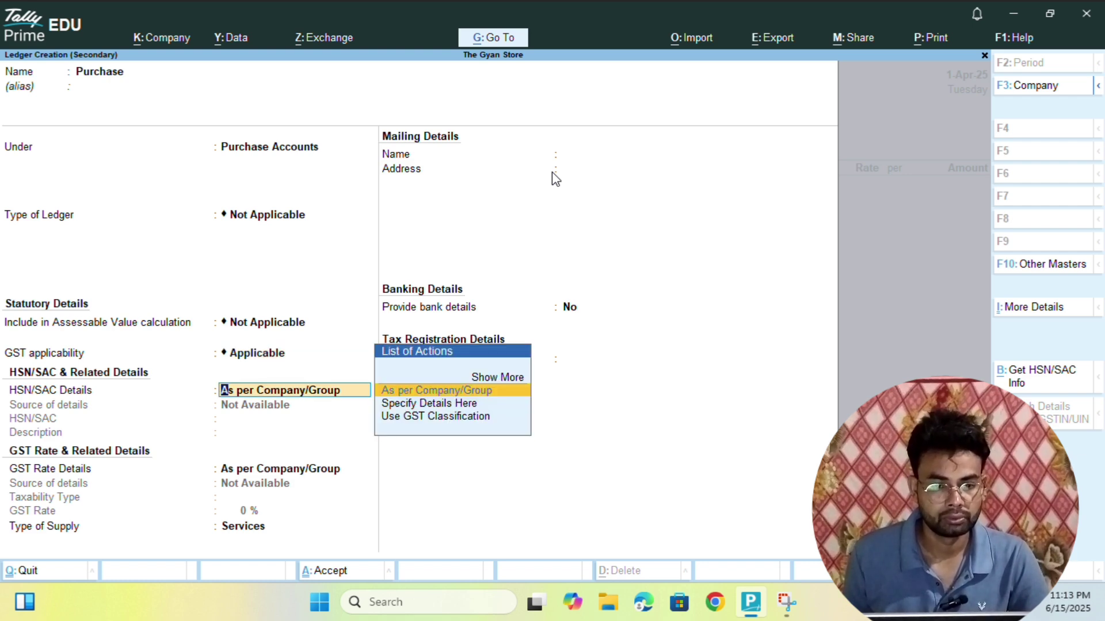
pyautogui.press('BackSpace')
pyautogui.press('BackSpace')
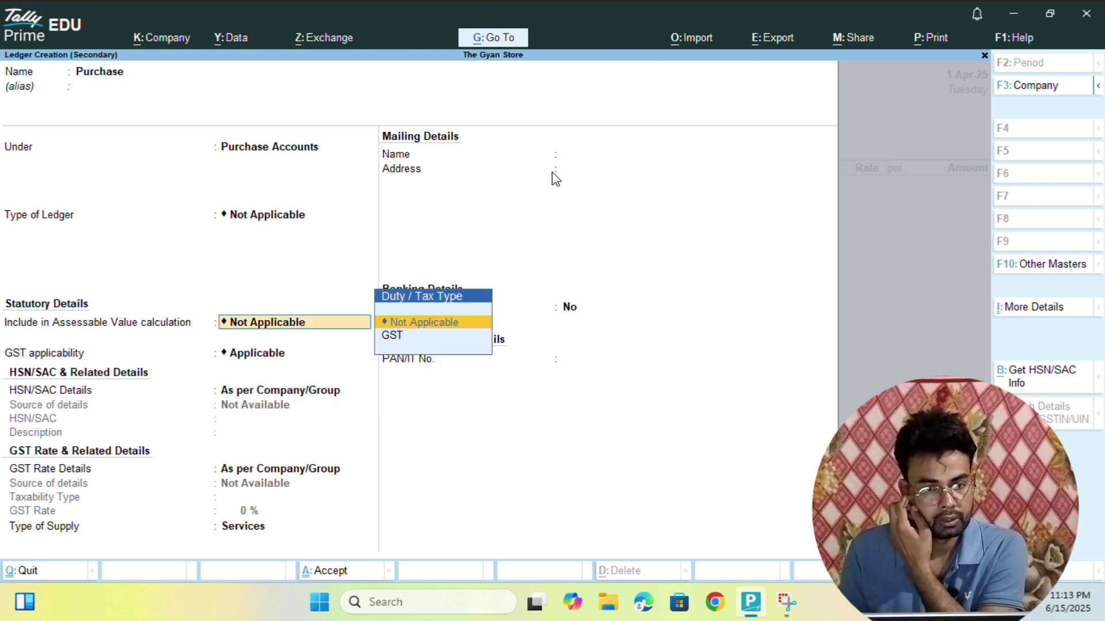
pyautogui.press('Return')
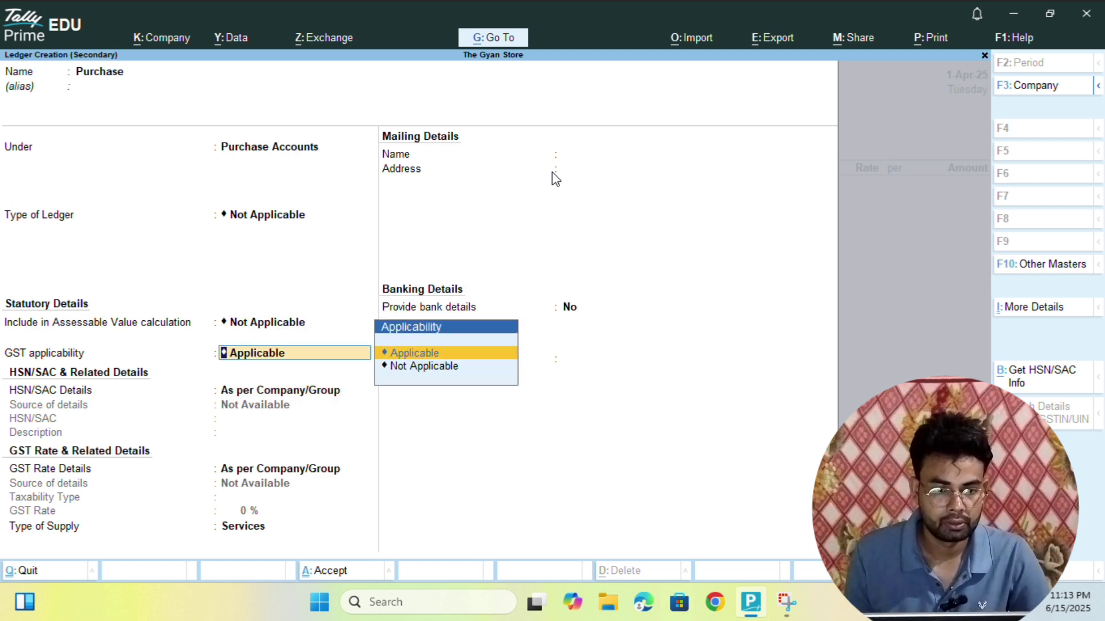
pyautogui.press('Return')
pyautogui.press('Return')
pyautogui.press('Return')
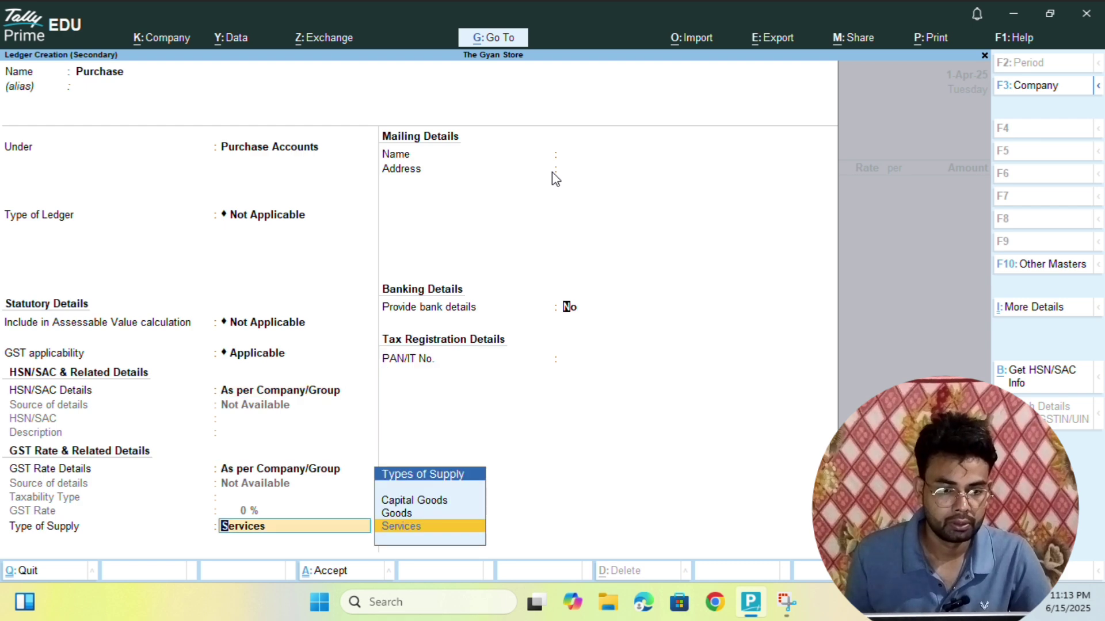
pyautogui.press('Return')
pyautogui.press('BackSpace')
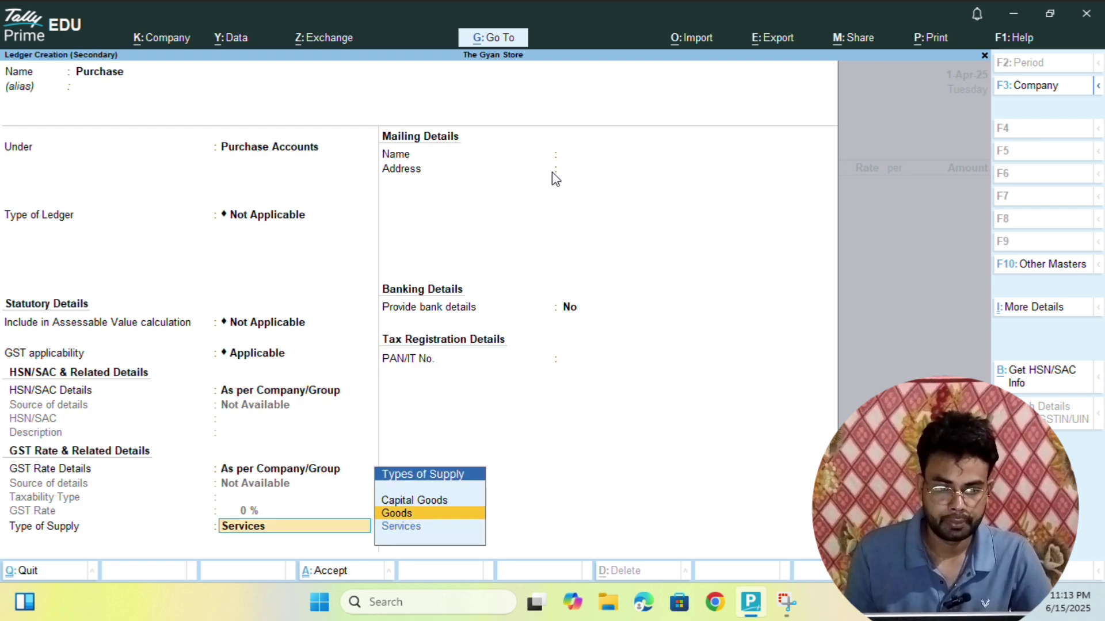
pyautogui.press('Return')
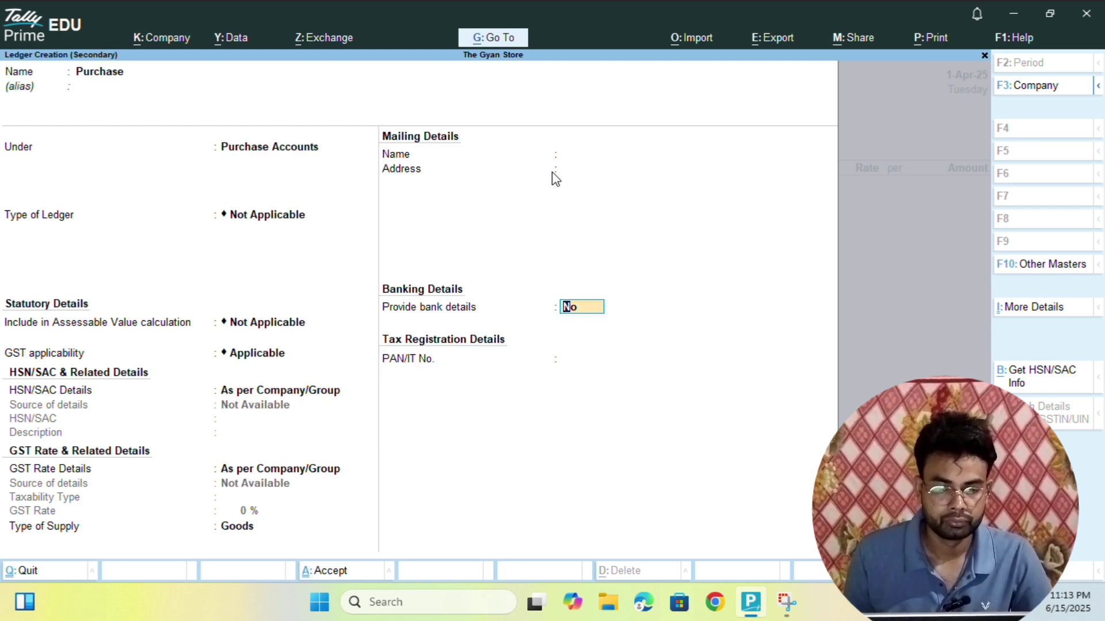
pyautogui.press('Return')
pyautogui.press('Return')
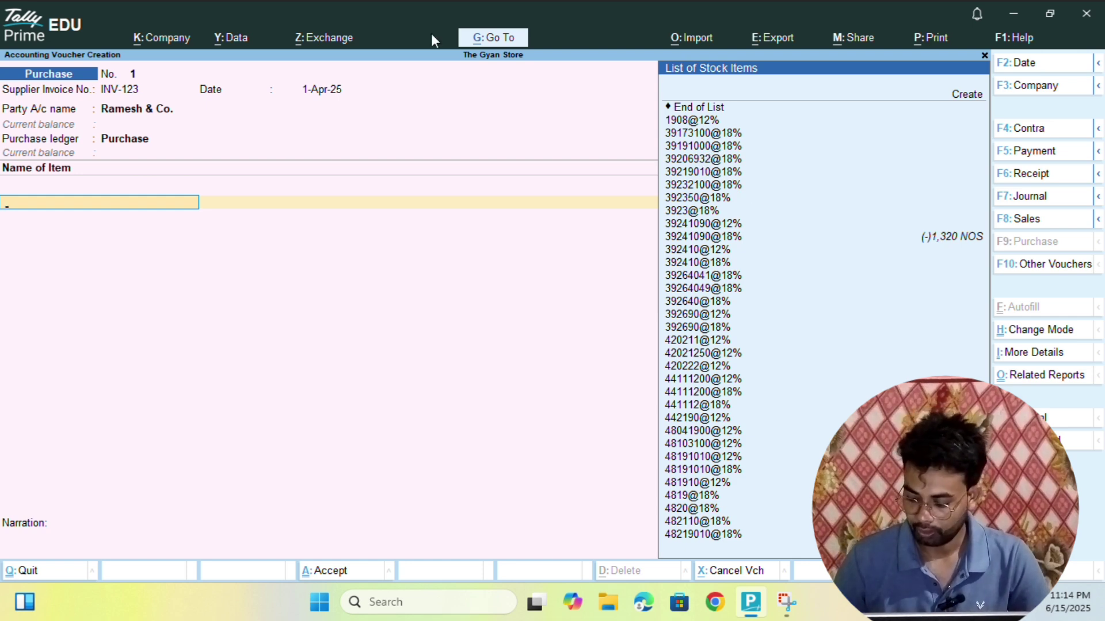
# - Add item 39219010@18% with quantity 12 at rate 10, giving 120.00
pyautogui.press('Down')
pyautogui.press('Down')
pyautogui.press('Down')
pyautogui.press('Down')
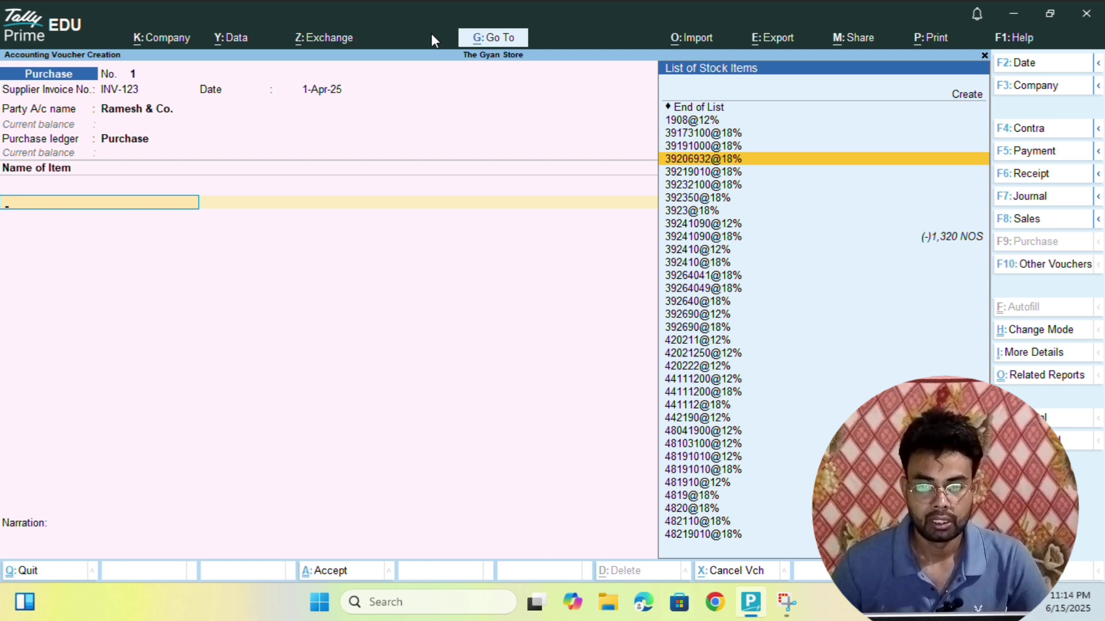
pyautogui.press('Down')
pyautogui.press('Down')
pyautogui.press('Down')
pyautogui.press('Up')
pyautogui.press('Up')
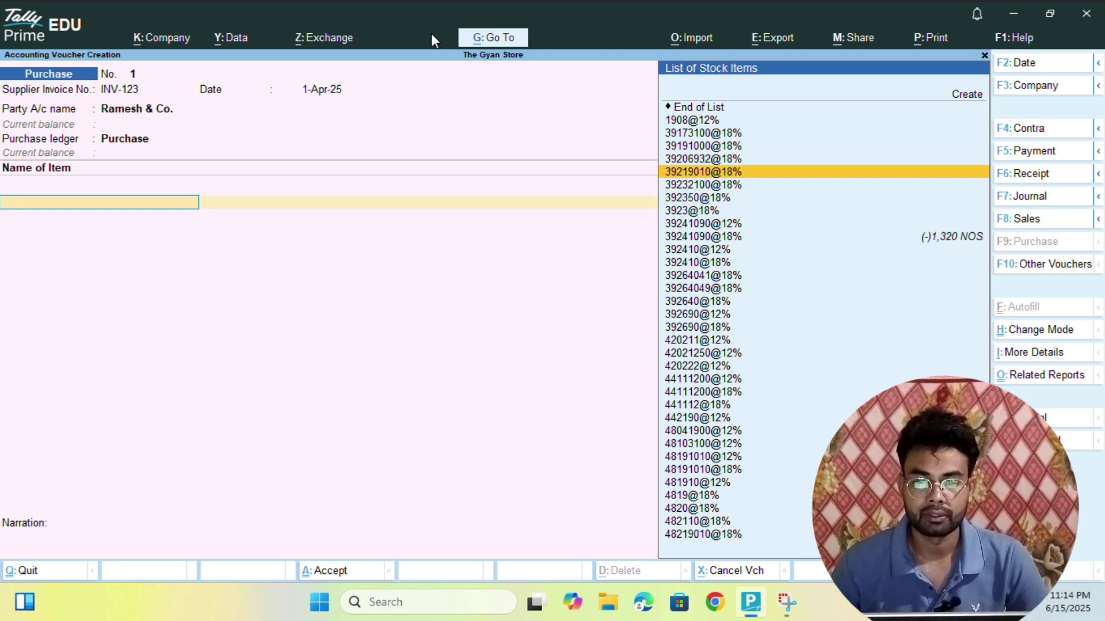
pyautogui.press('Return')
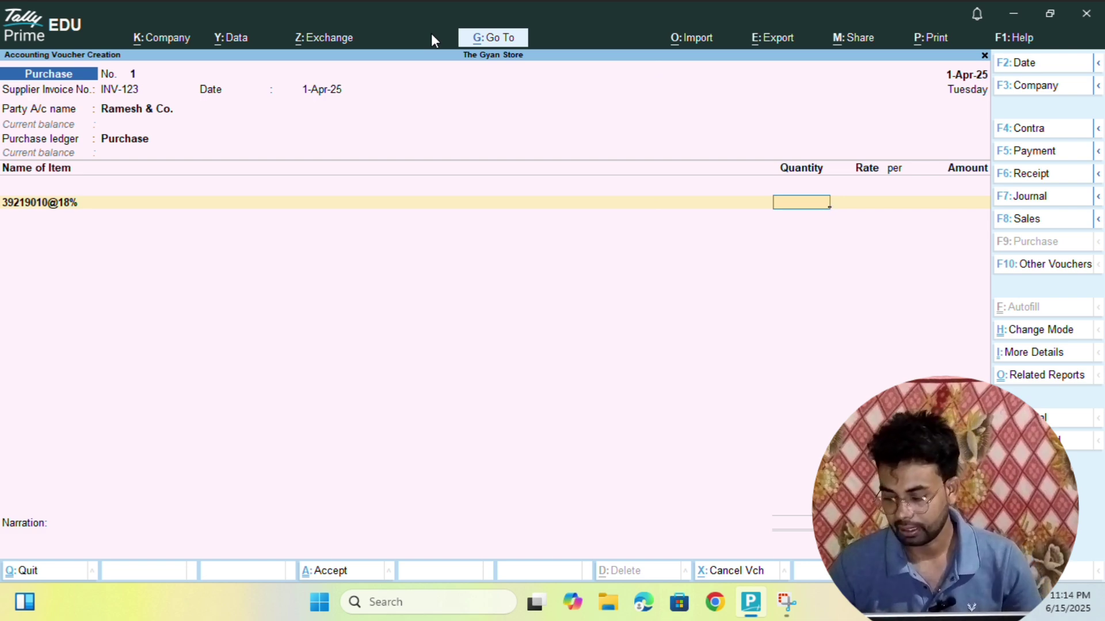
pyautogui.write('12')
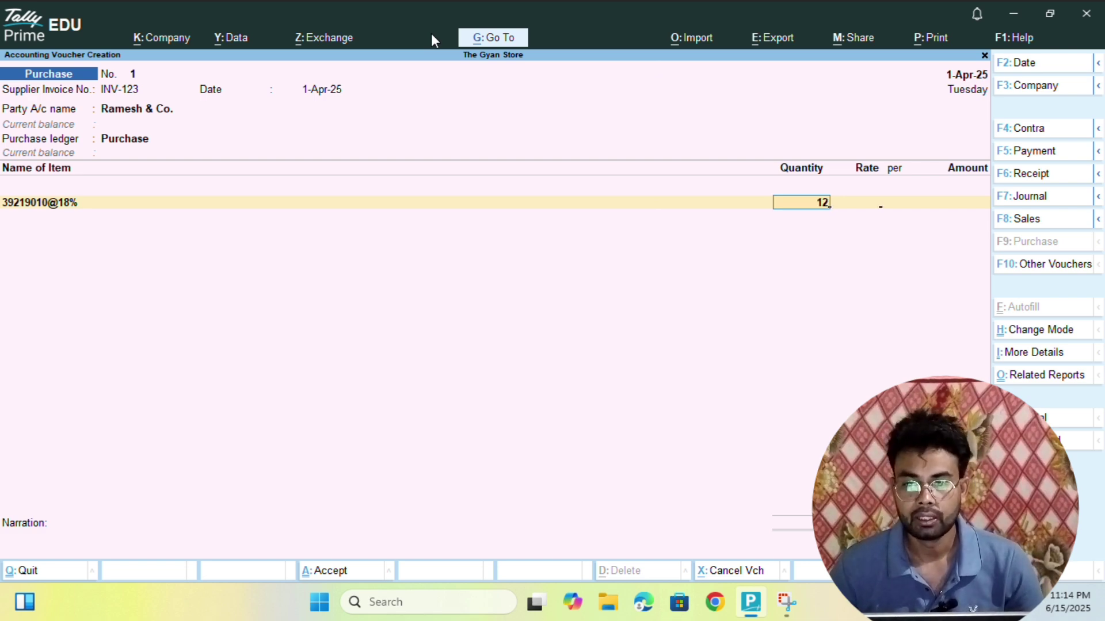
pyautogui.press('Return')
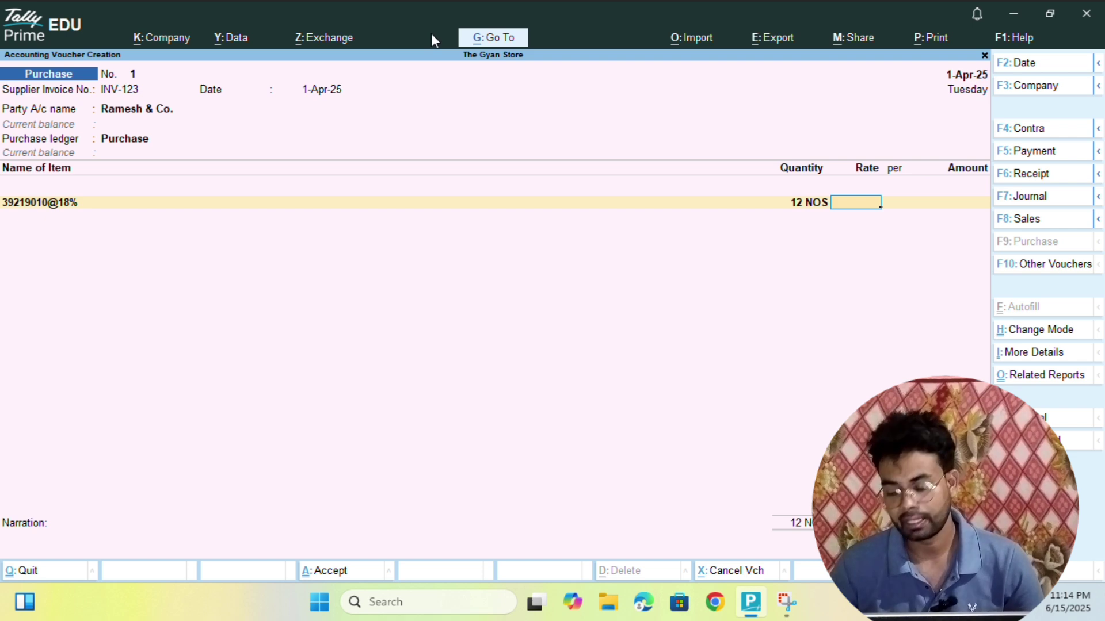
pyautogui.write('10')
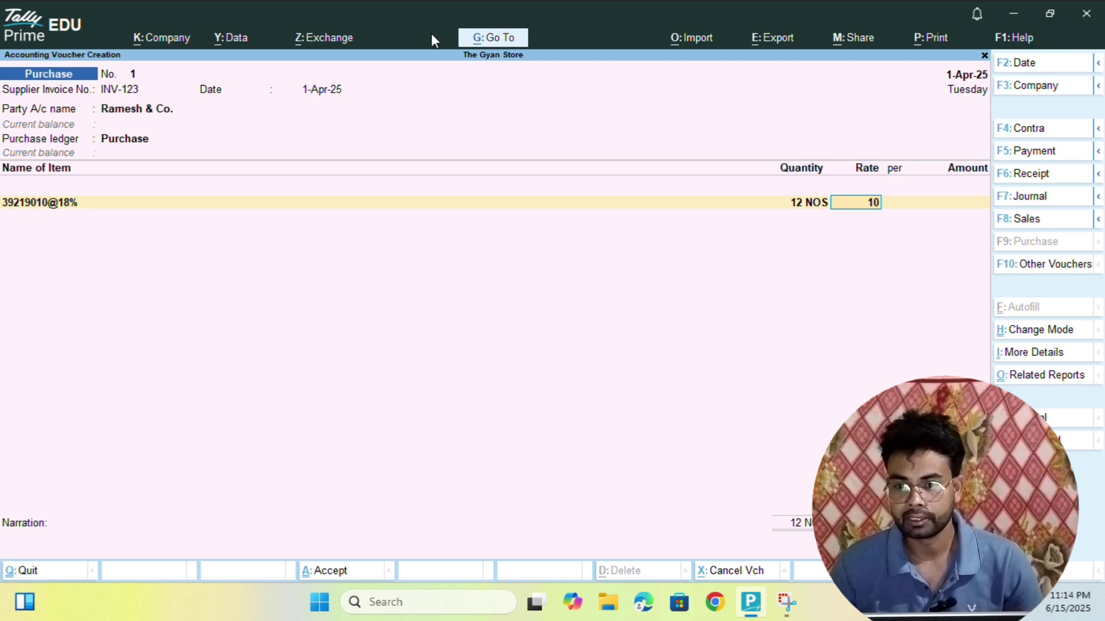
pyautogui.press('Return')
pyautogui.press('Return')
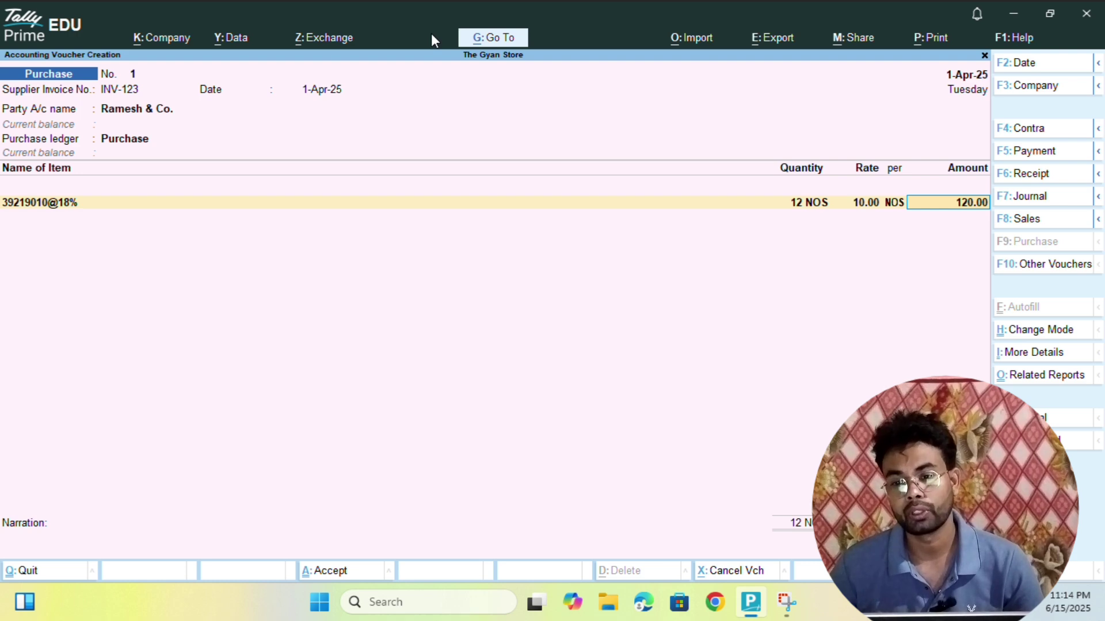
pyautogui.press('Return')
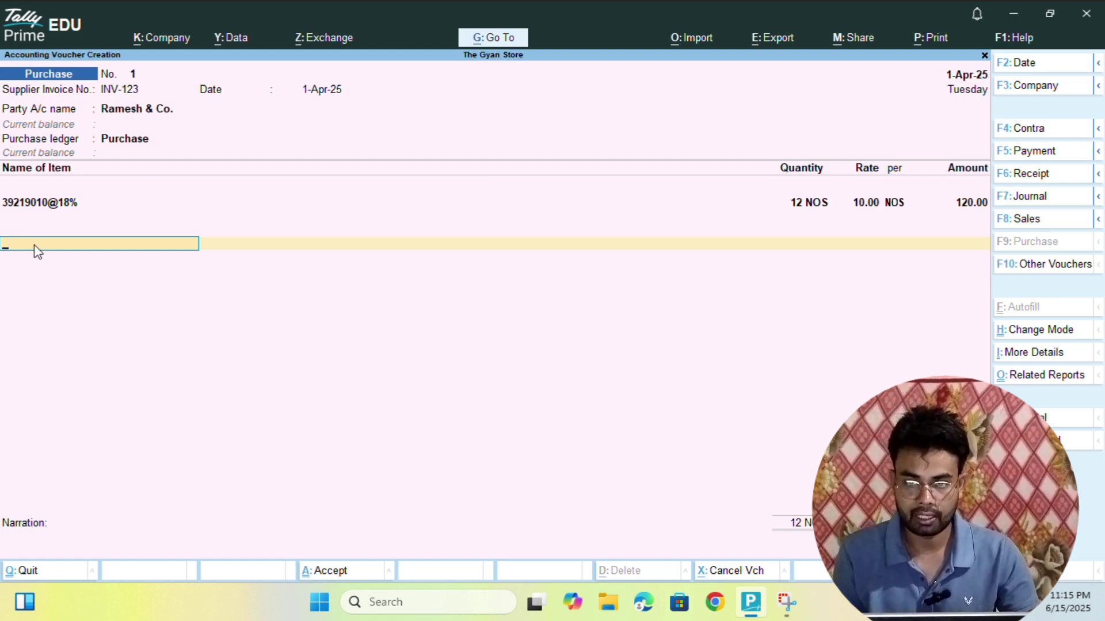
# - Add a CGST tax ledger line below item 39219010@18%
pyautogui.press('Return')
pyautogui.press('Down')
pyautogui.press('Down')
pyautogui.press('Down')
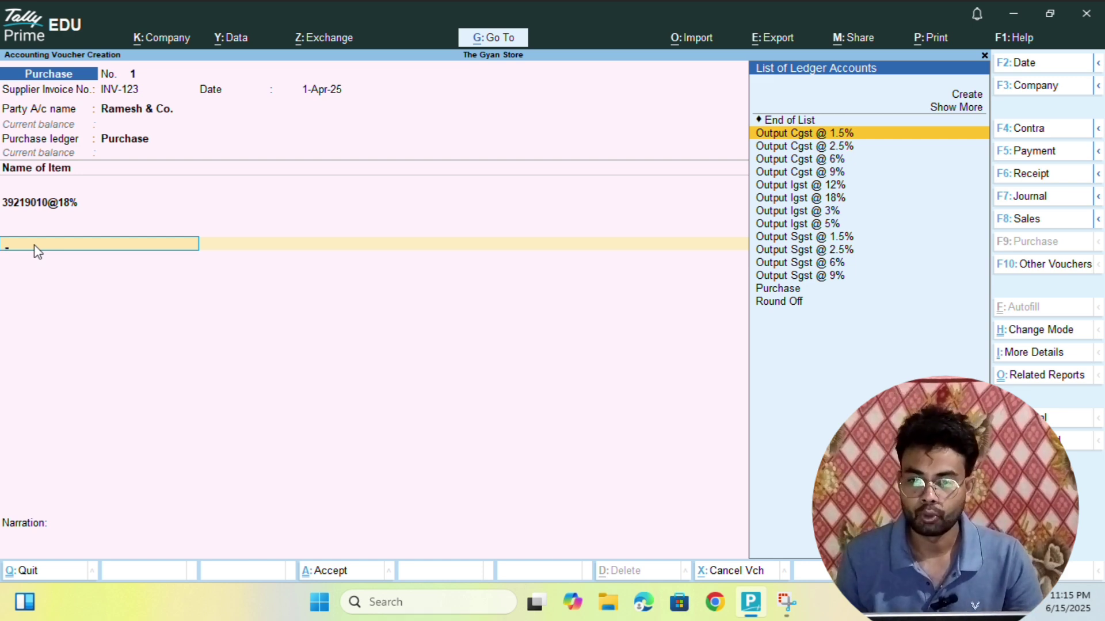
pyautogui.press('Down')
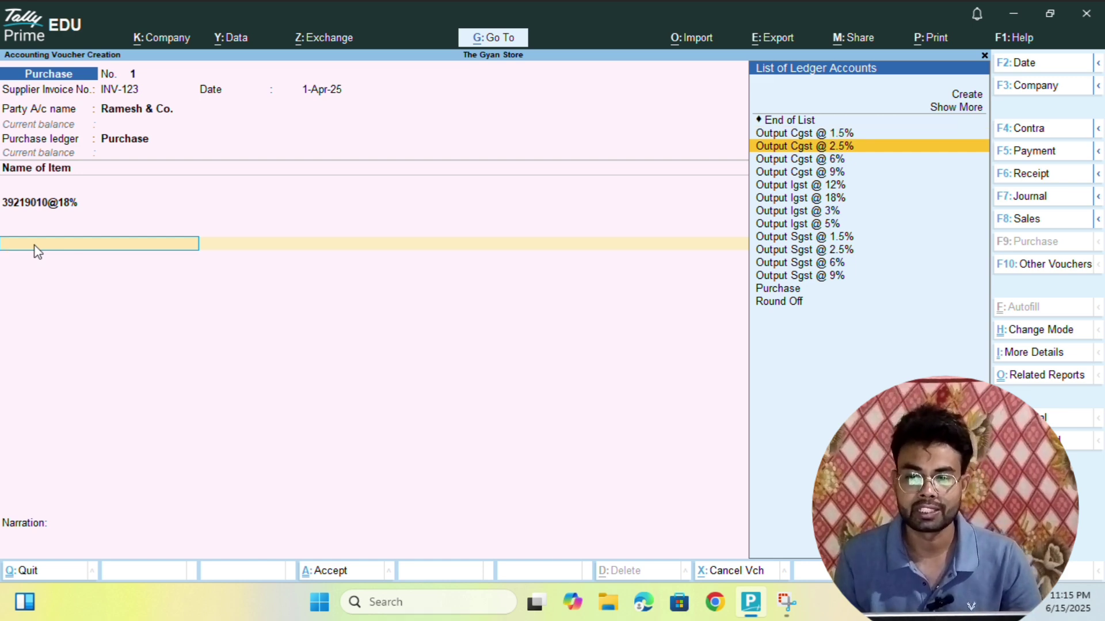
pyautogui.press('Down')
pyautogui.press('Down')
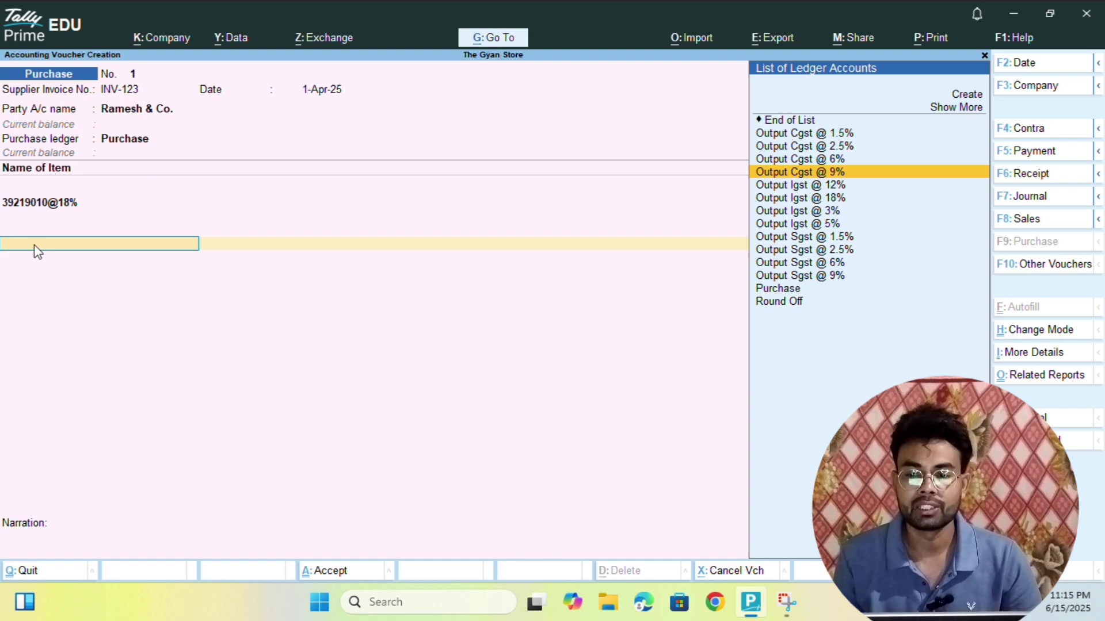
pyautogui.press('Down')
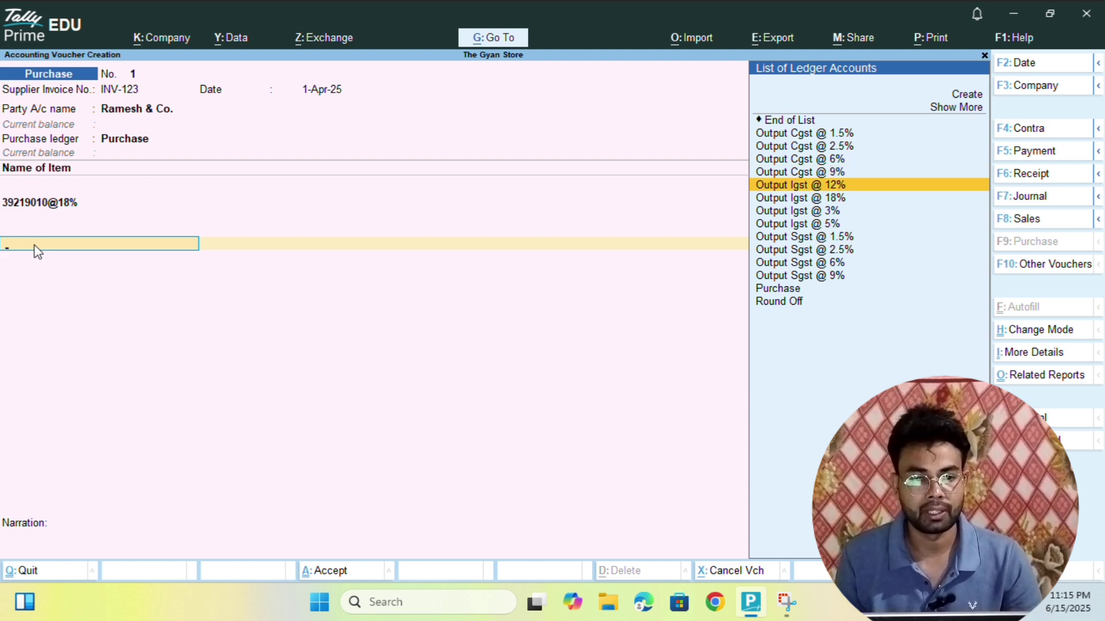
pyautogui.press('Up')
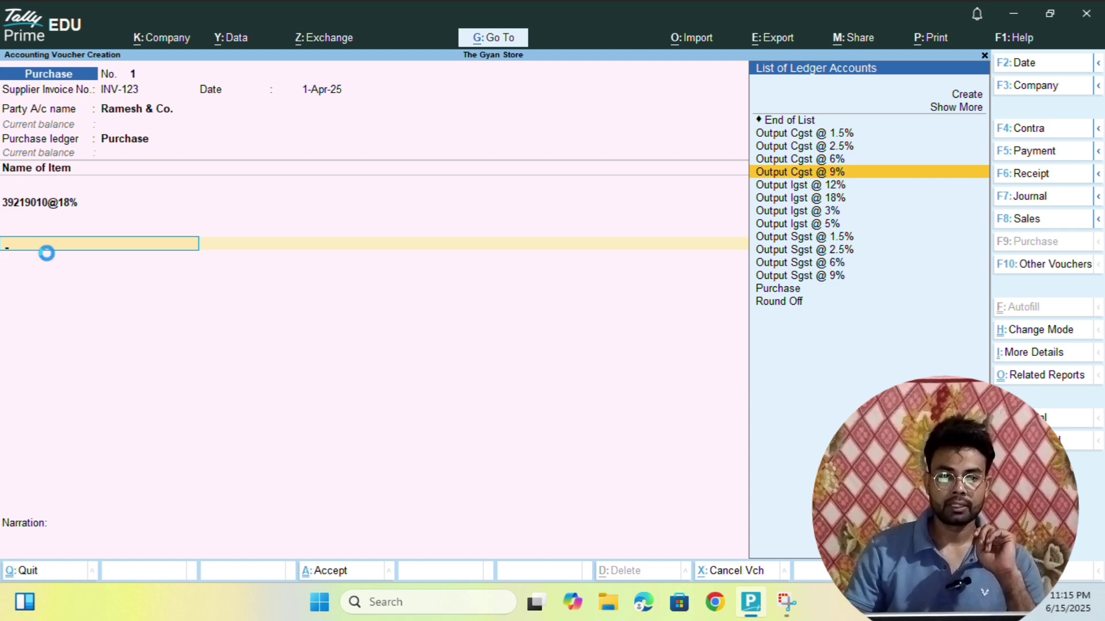
pyautogui.press('Return')
pyautogui.press('Return')
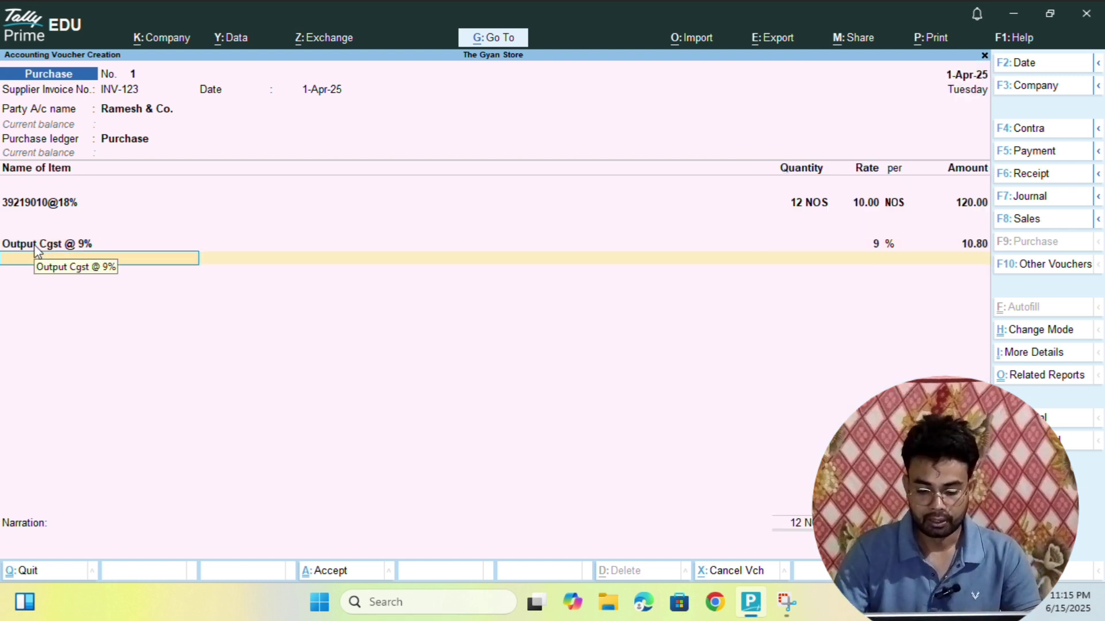
# - Remove the stray Sgst row and accept the 10.80 CGST amount
pyautogui.write('Sgst')
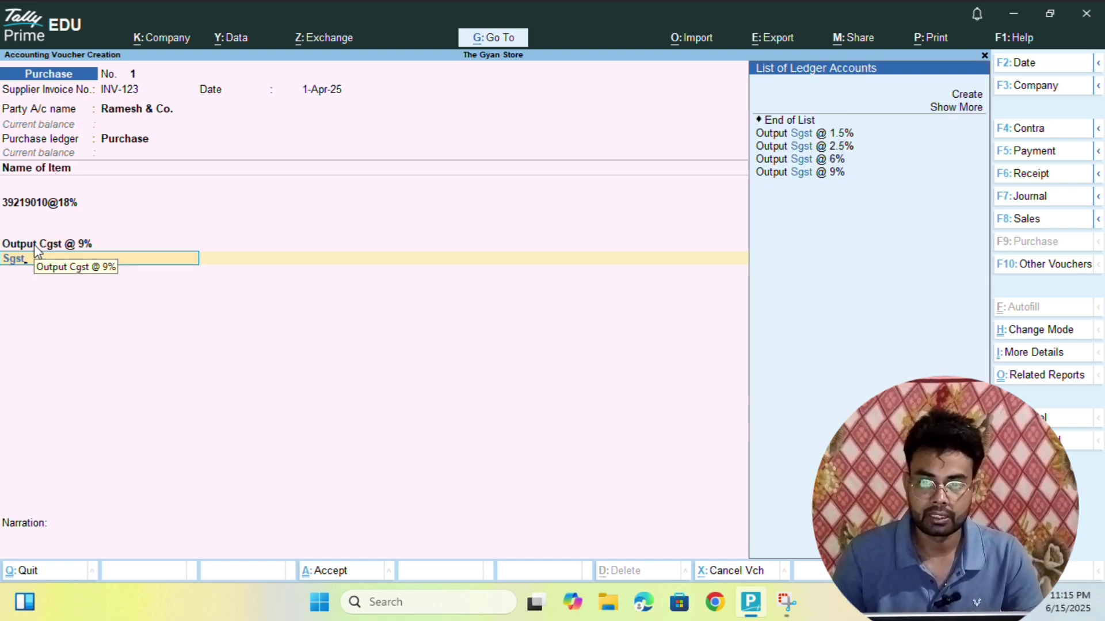
pyautogui.press('Down')
pyautogui.press('Down')
pyautogui.press('Down')
pyautogui.press('Down')
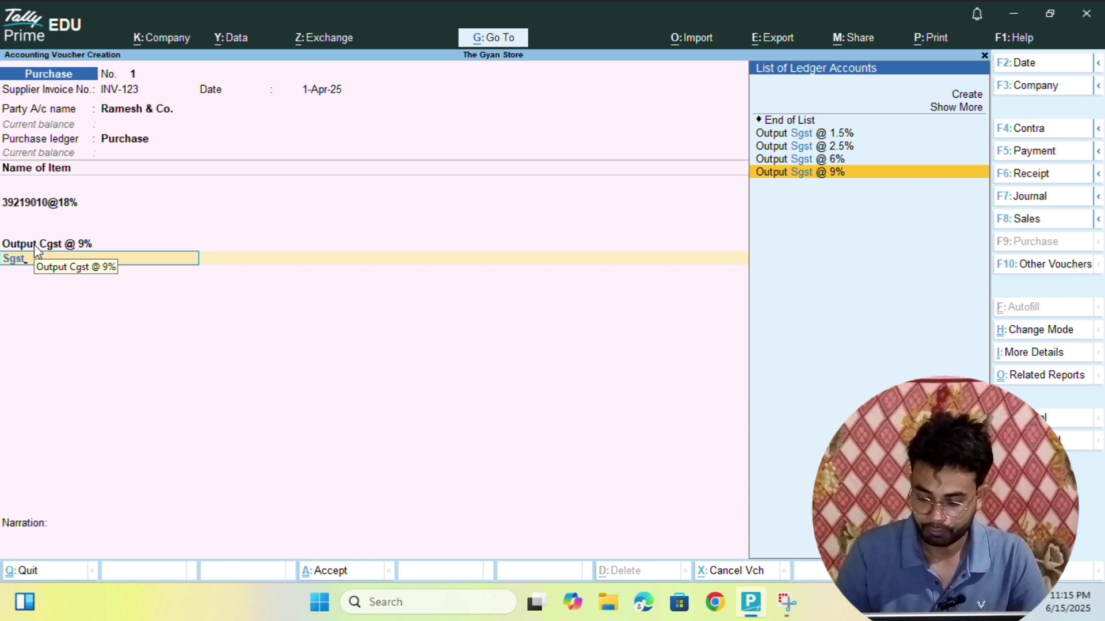
pyautogui.press('BackSpace')
pyautogui.press('BackSpace')
pyautogui.press('BackSpace')
pyautogui.press('BackSpace')
pyautogui.press('BackSpace')
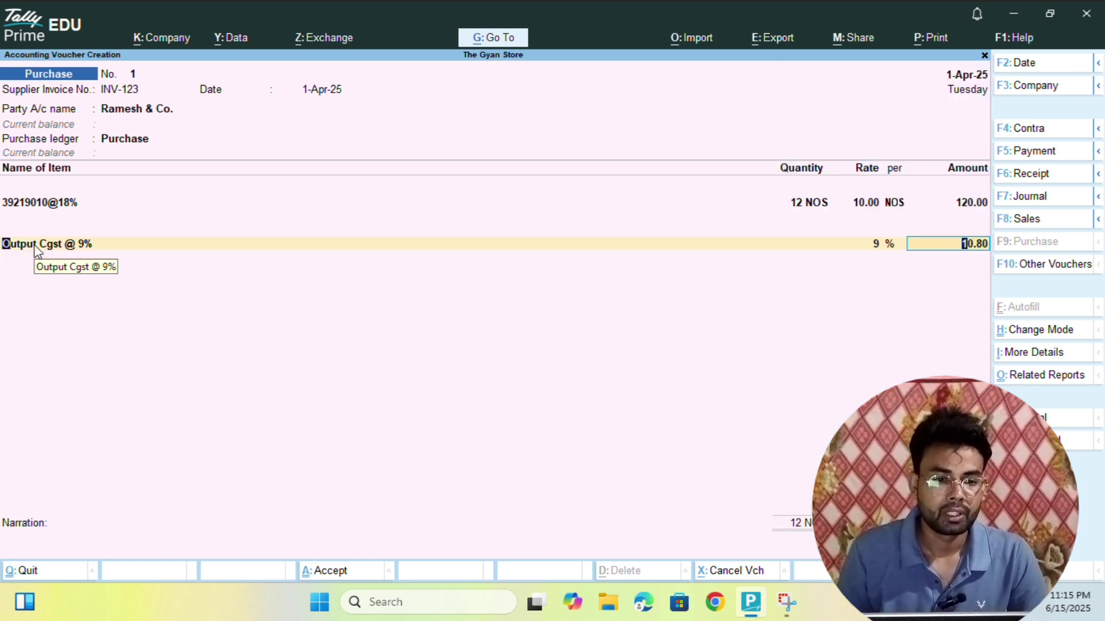
pyautogui.press('BackSpace')
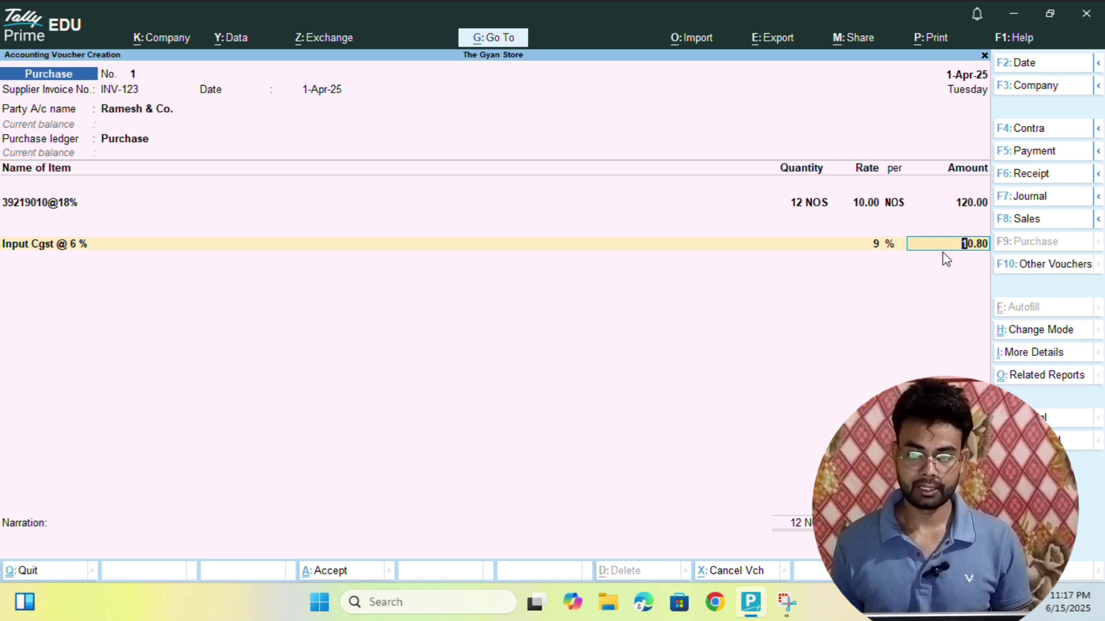
pyautogui.press('Return')
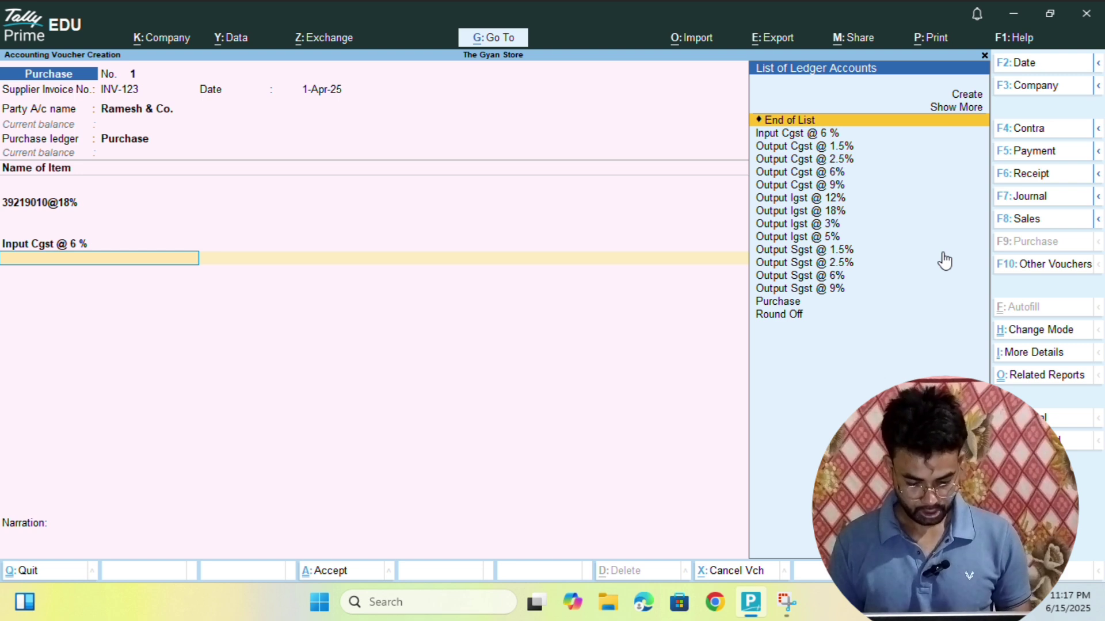
# - Create ledger 'Input Sgst @ 9 %' under Duties & Taxes as GST, SGST/UTGST at 9%
pyautogui.hotkey('alt', 'c')
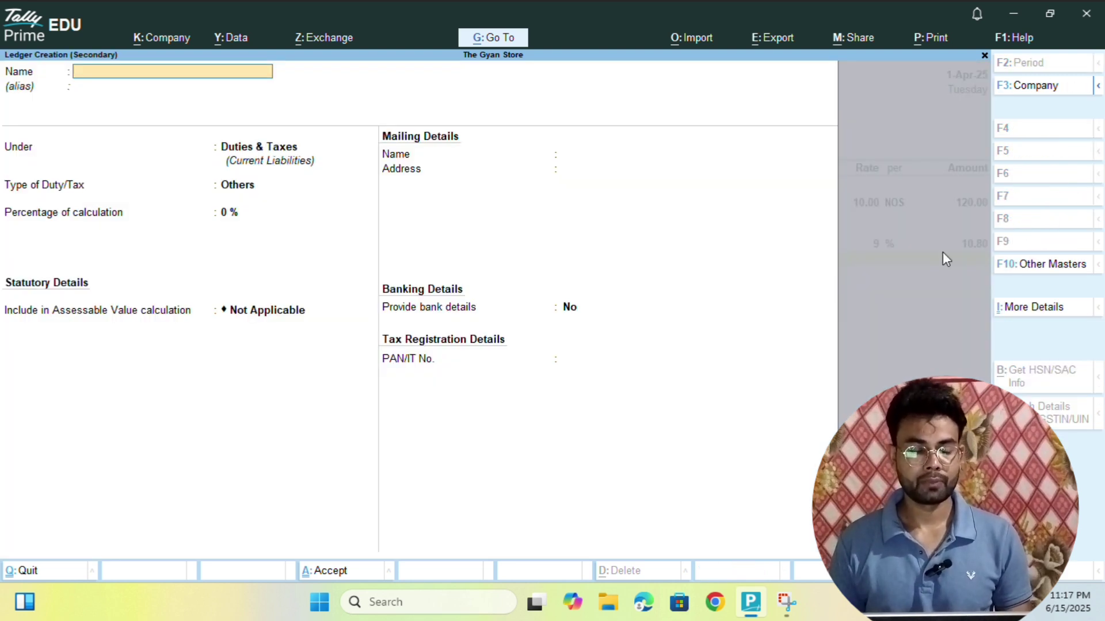
pyautogui.write('Input S')
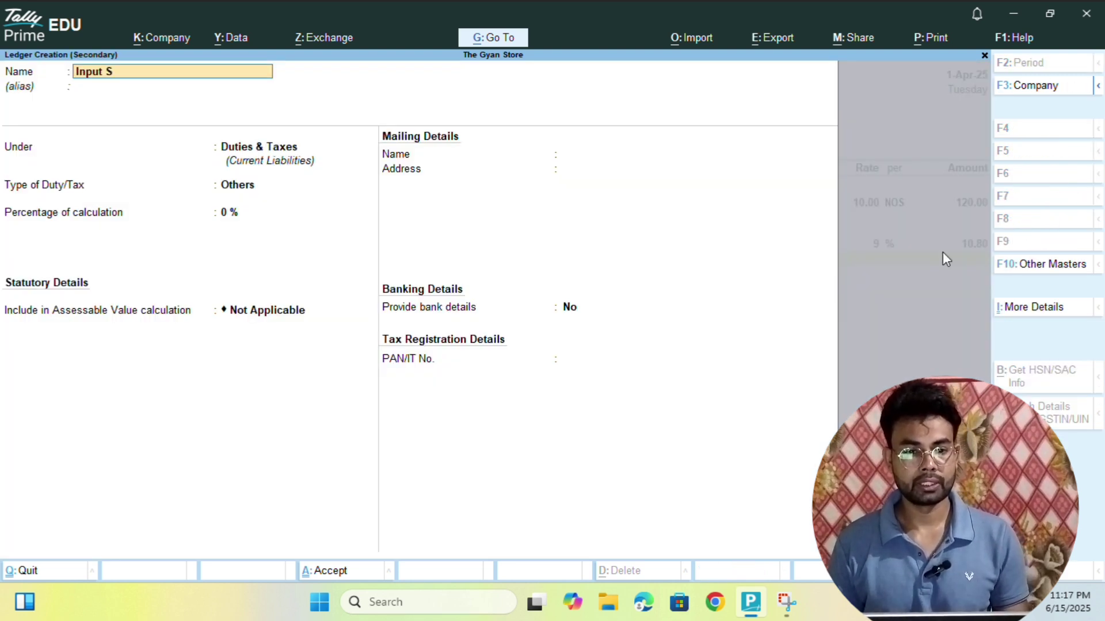
pyautogui.write('gst @')
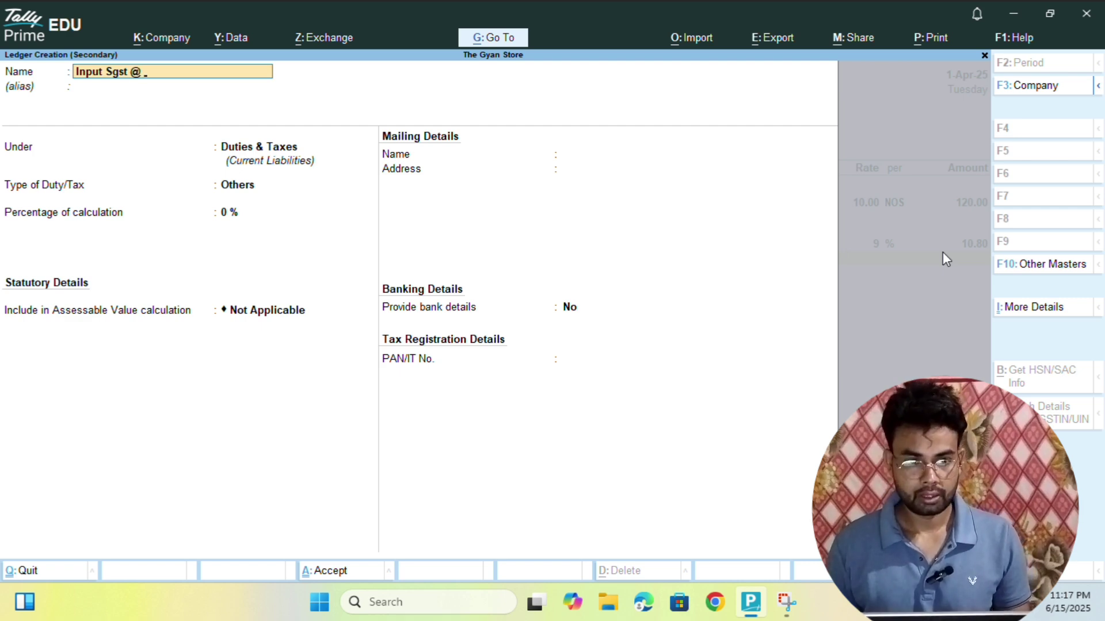
pyautogui.write(' 9')
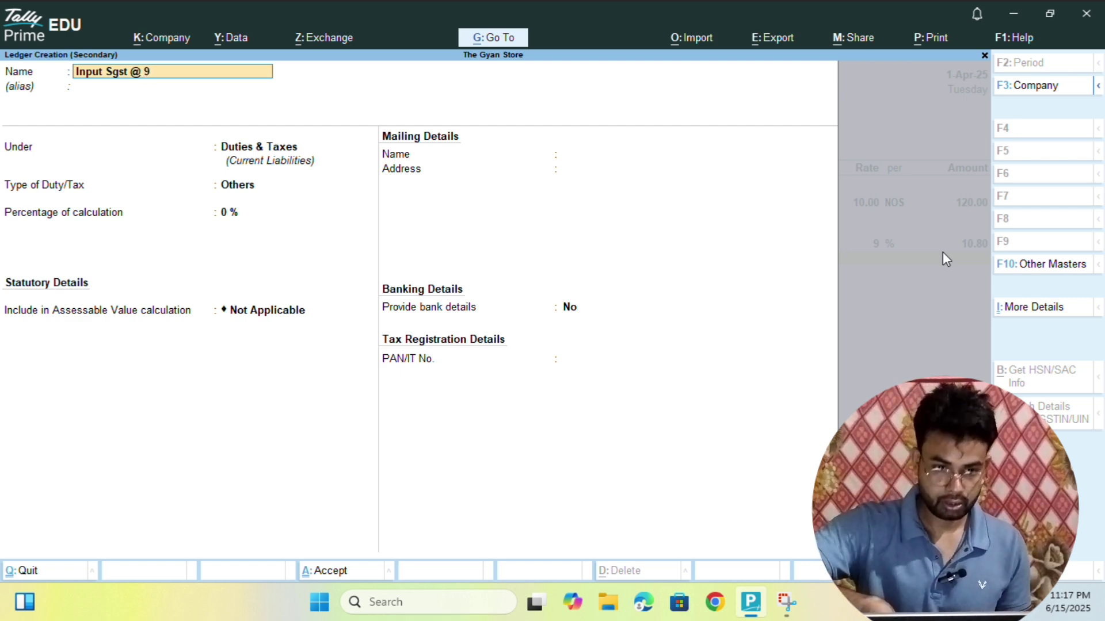
pyautogui.write(' %')
pyautogui.press('Return')
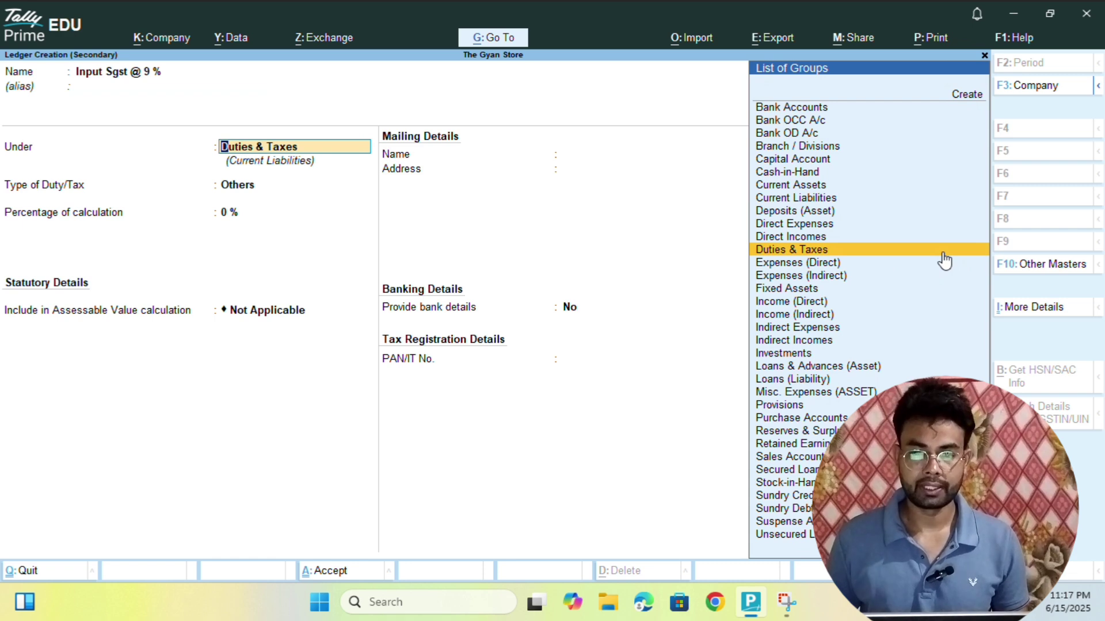
pyautogui.press('Return')
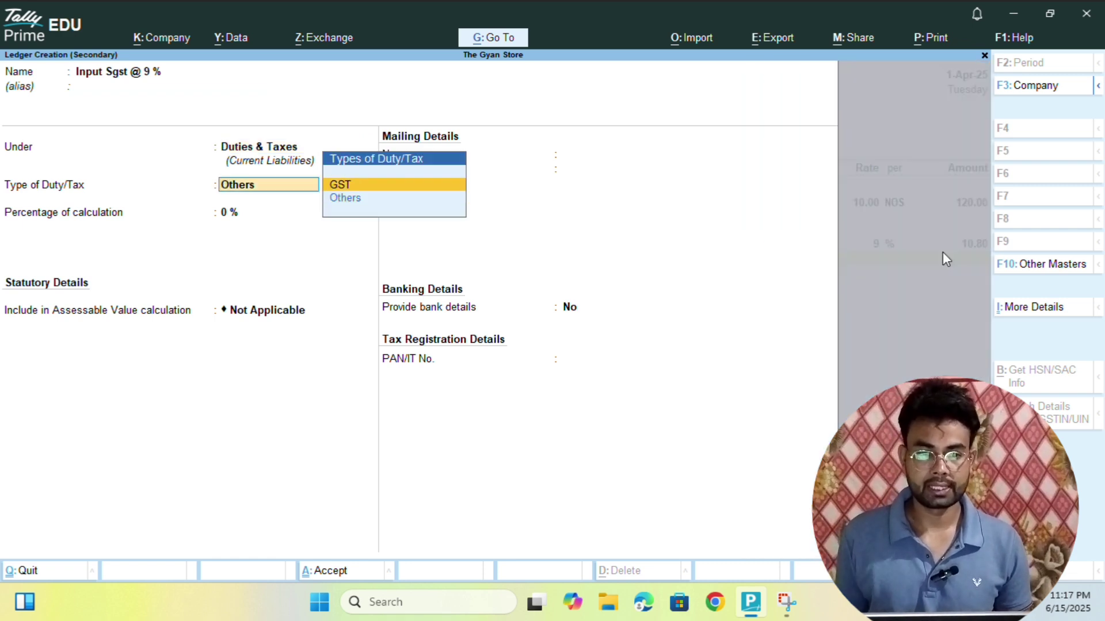
pyautogui.press('Return')
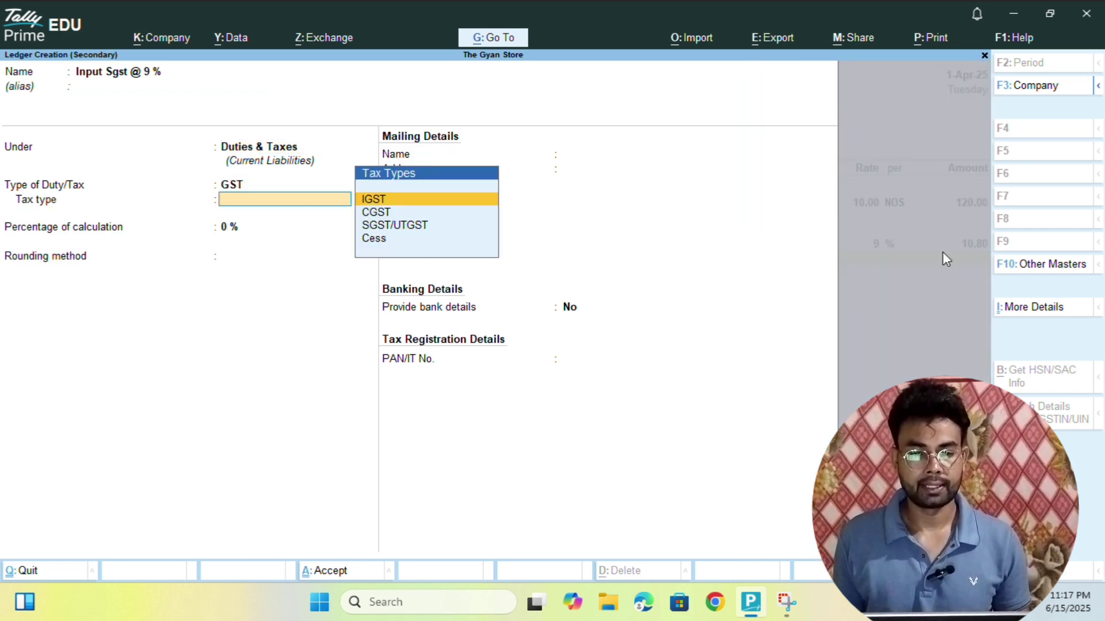
pyautogui.press('Down')
pyautogui.press('Down')
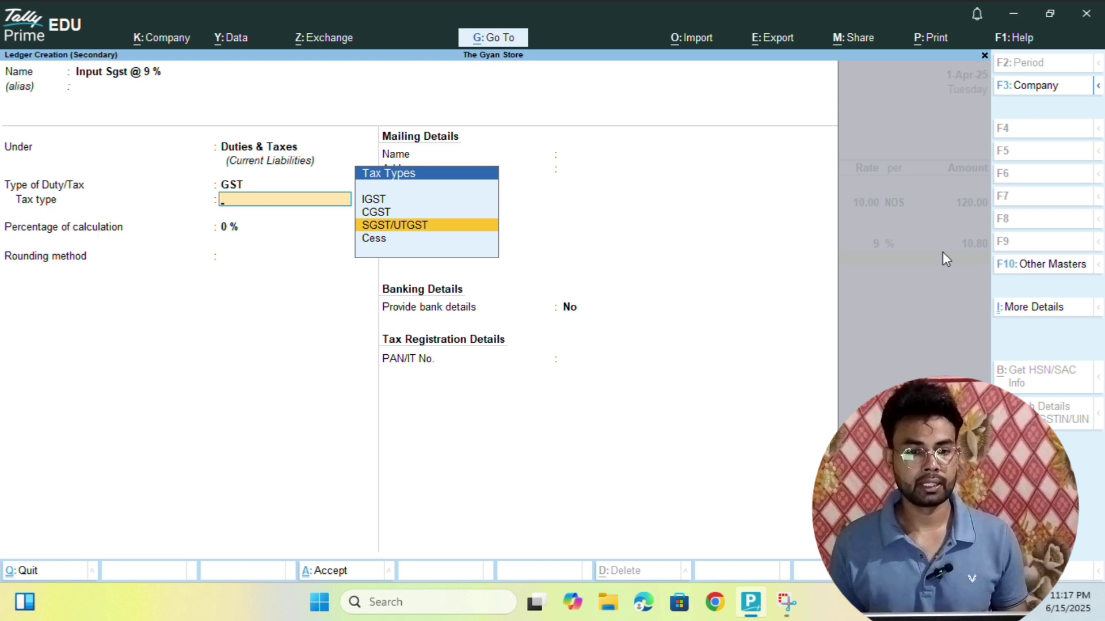
pyautogui.press('Return')
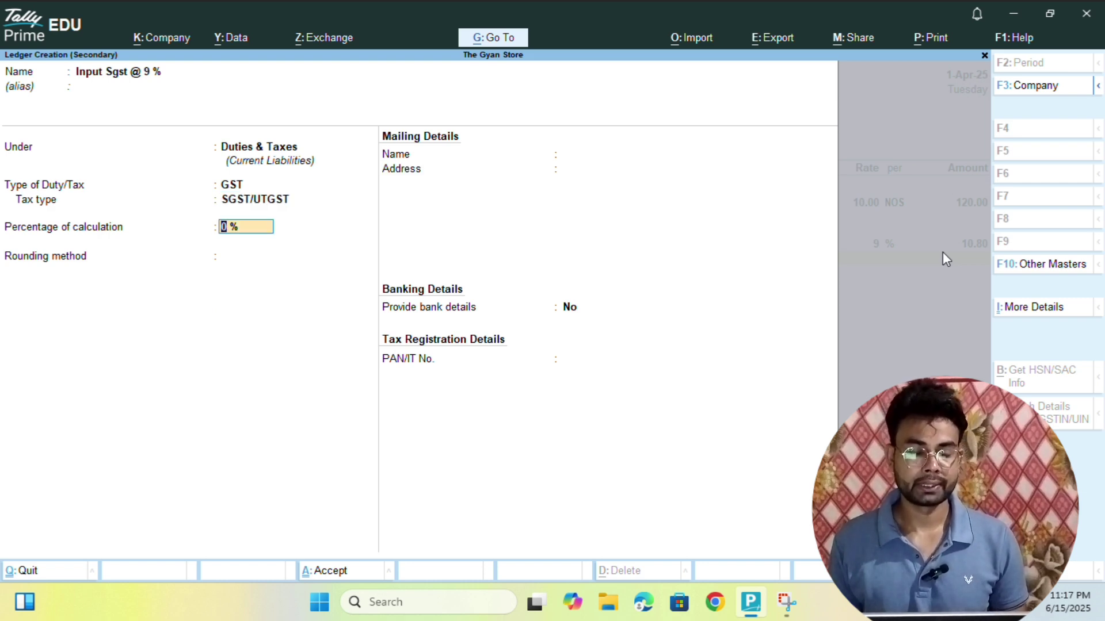
pyautogui.write('9')
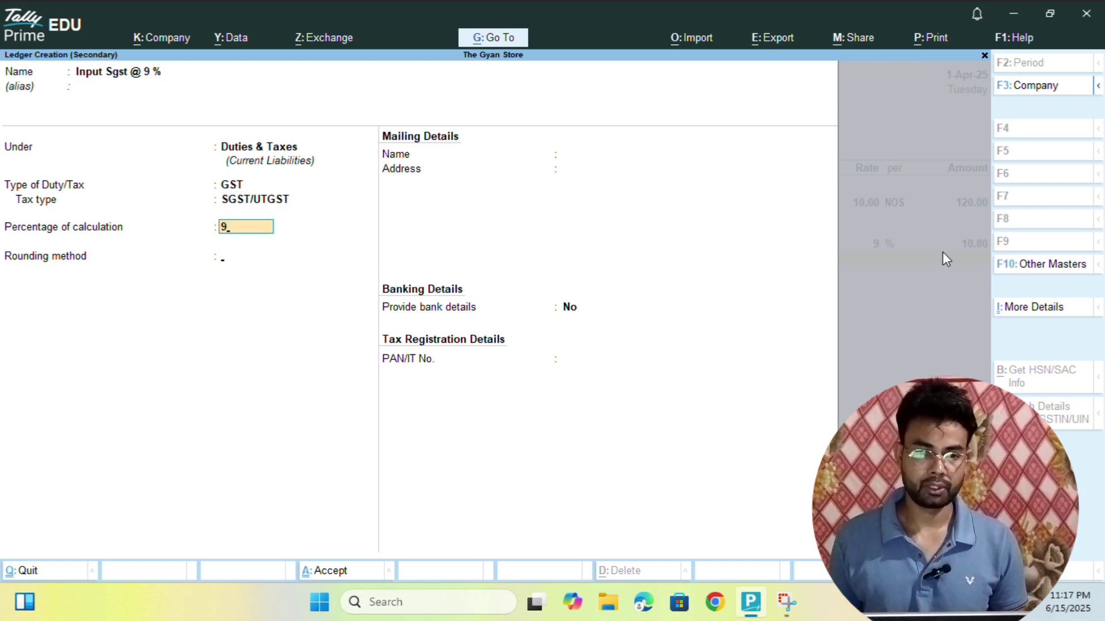
pyautogui.press('Return')
pyautogui.press('Return')
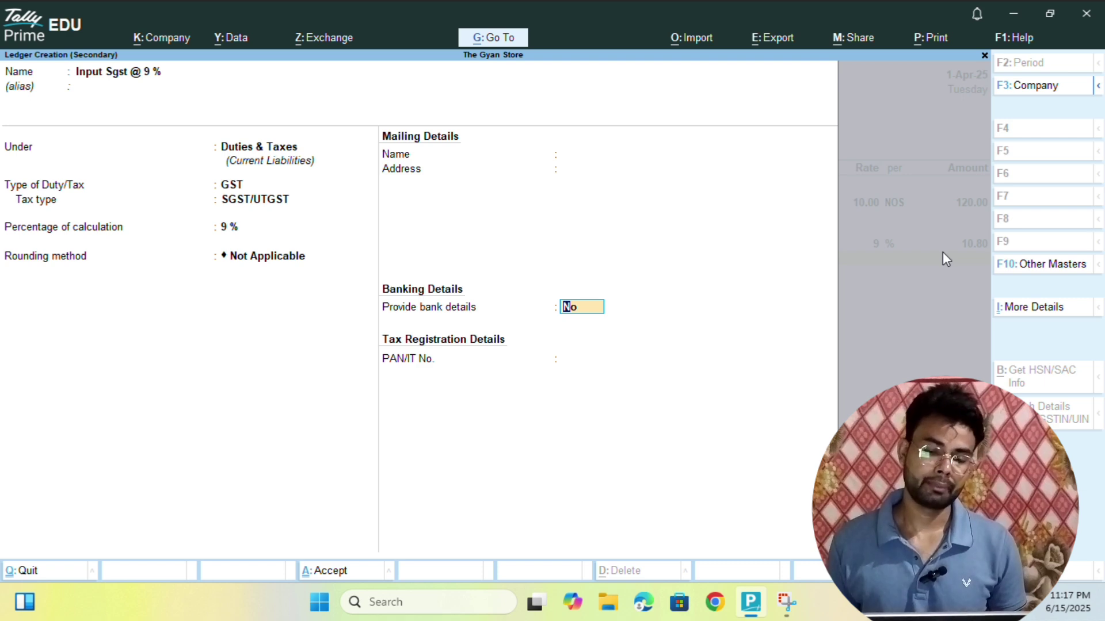
pyautogui.press('Return')
pyautogui.press('Return')
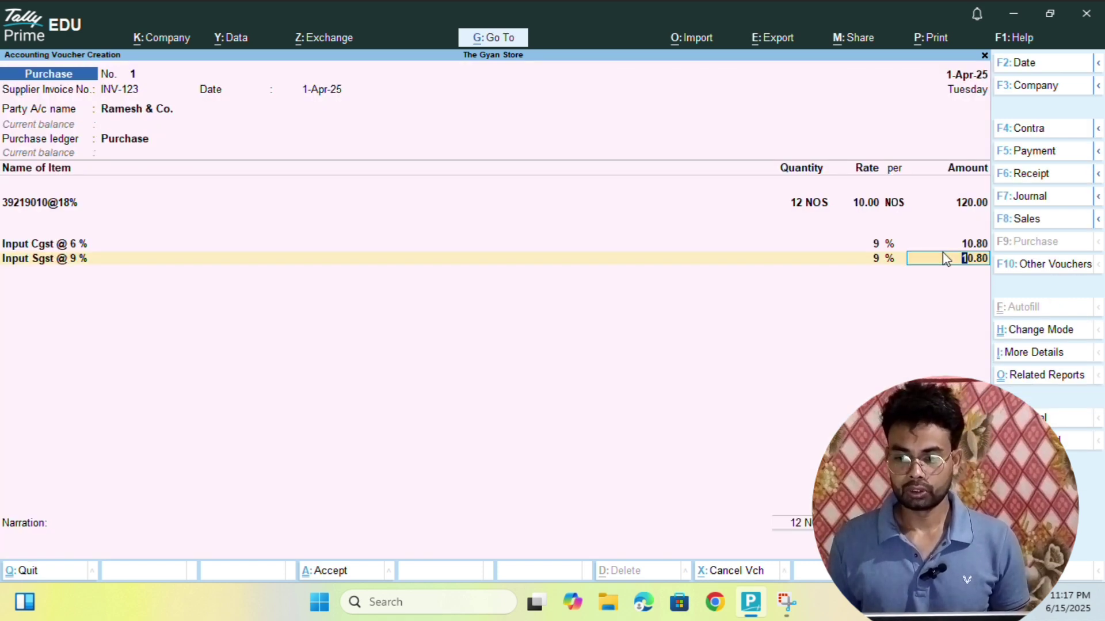
# - Accept the 10.80 SGST amount, add a Round Off line of 0.40, and end ledger entries
pyautogui.press('Return')
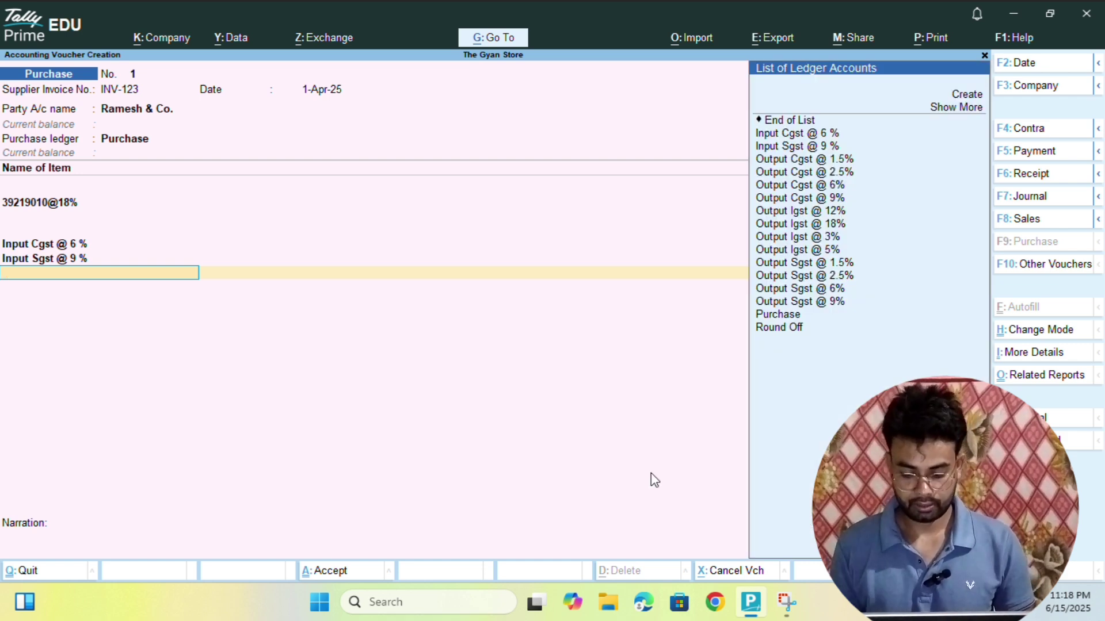
pyautogui.write('Round')
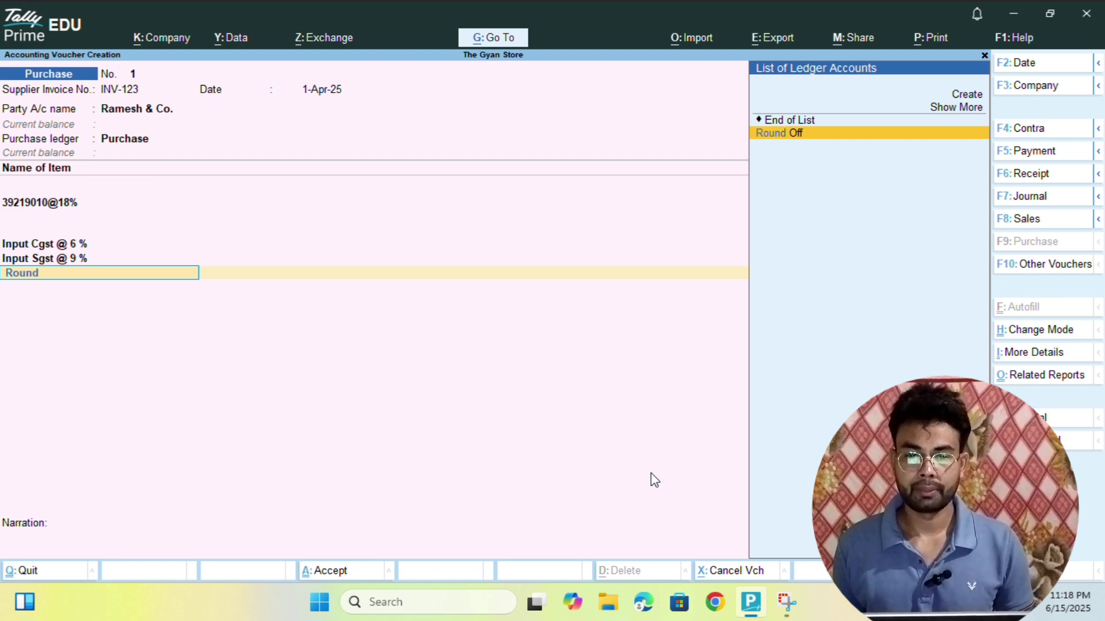
pyautogui.press('Return')
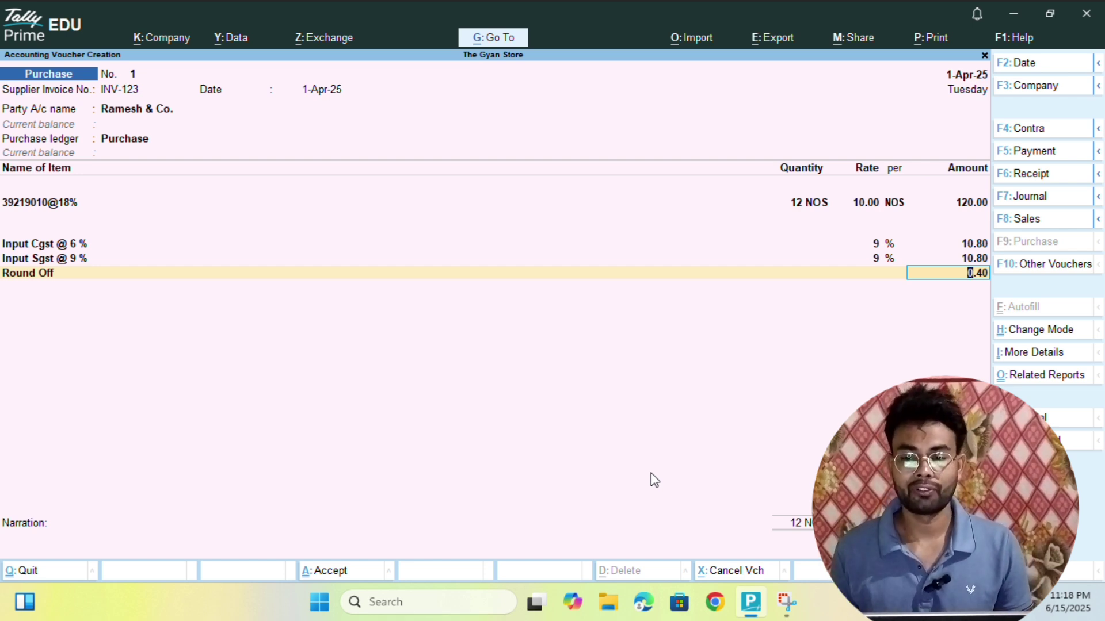
pyautogui.press('Return')
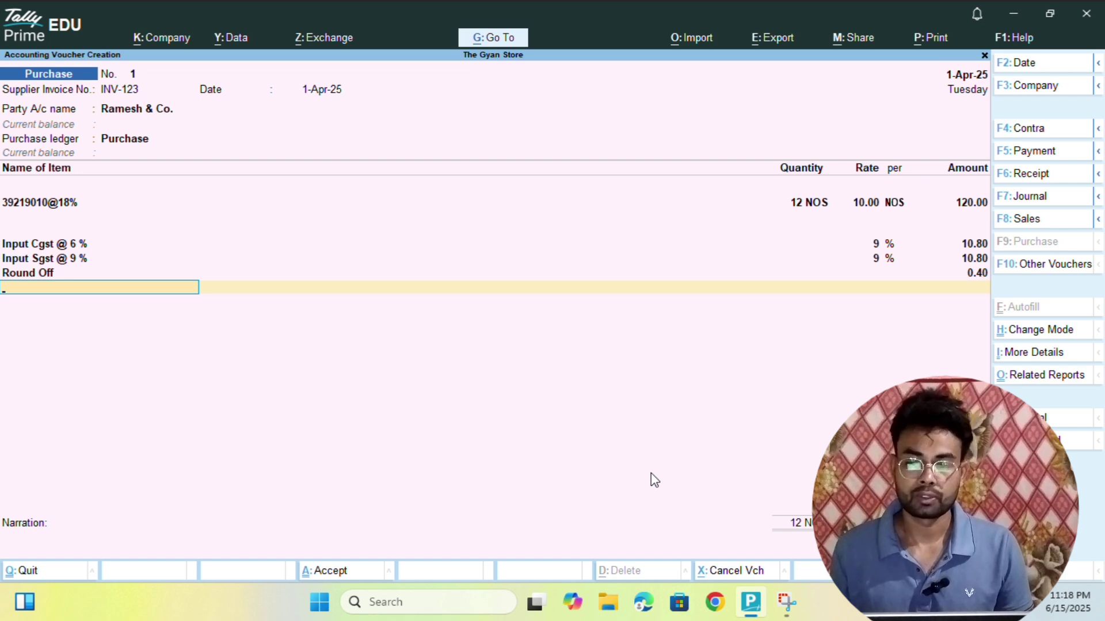
pyautogui.press('Return')
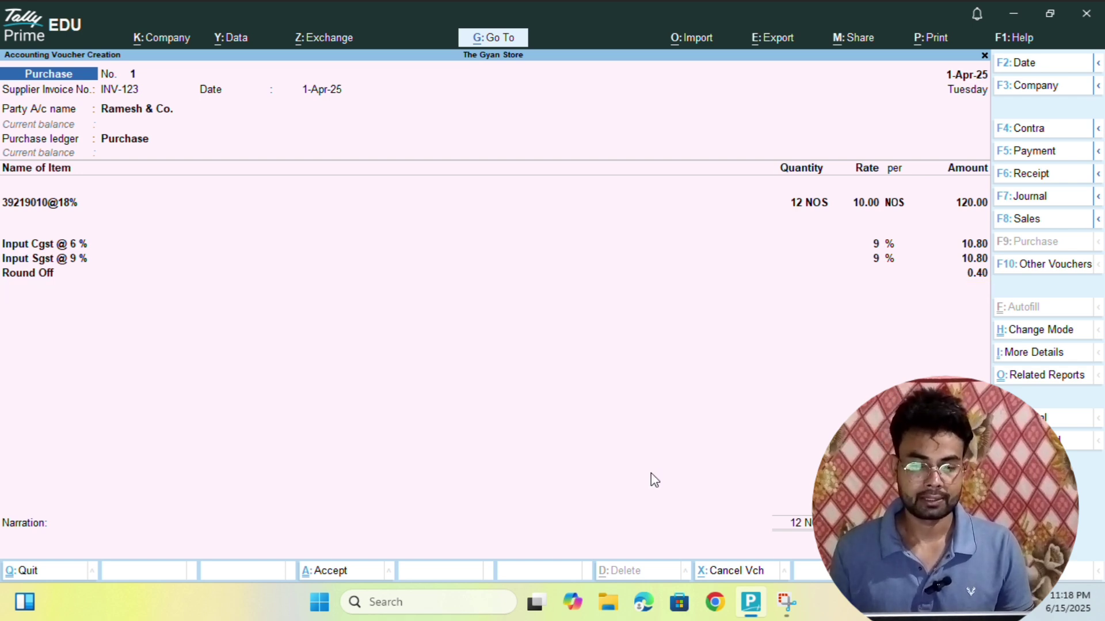
# - Allocate the bill as New Ref INV-123 for 142.00 Cr, due in 60 days
pyautogui.press('Return')
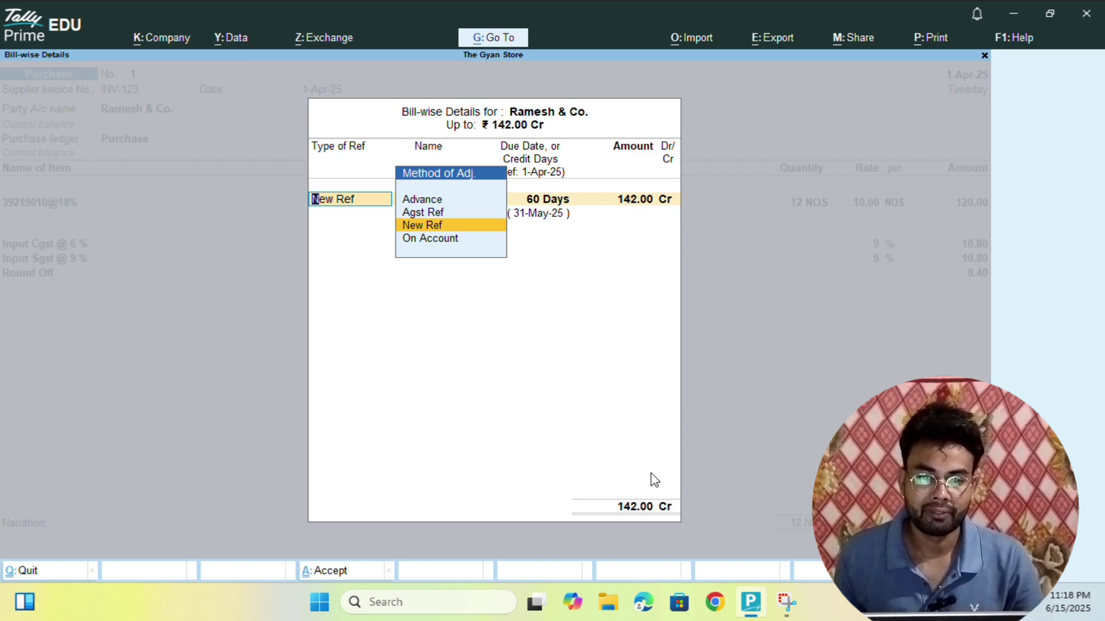
pyautogui.press('Return')
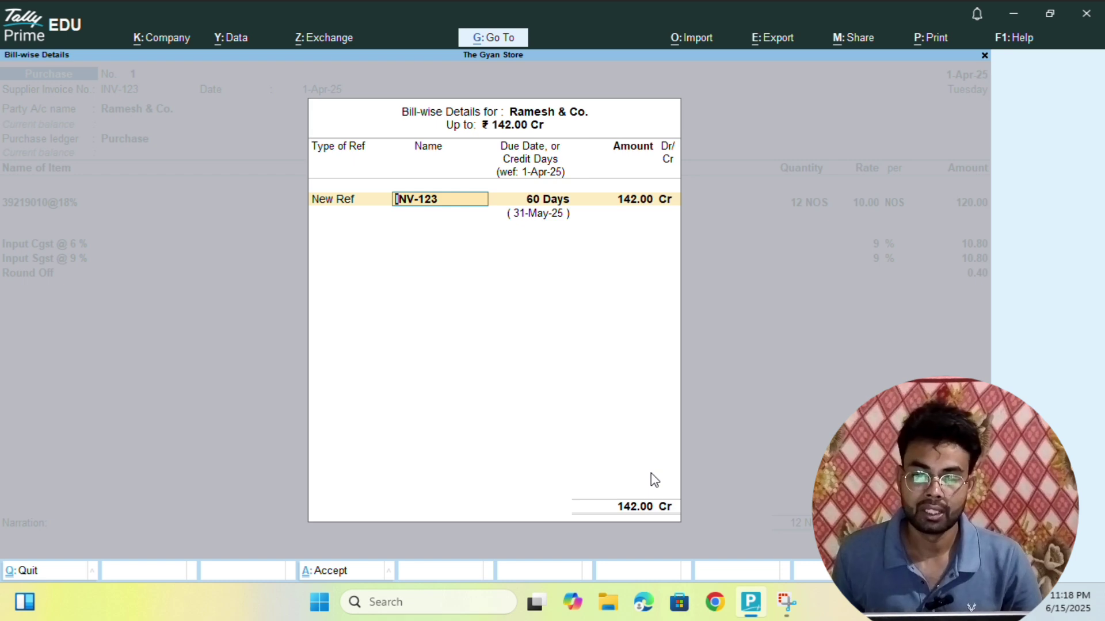
pyautogui.press('Return')
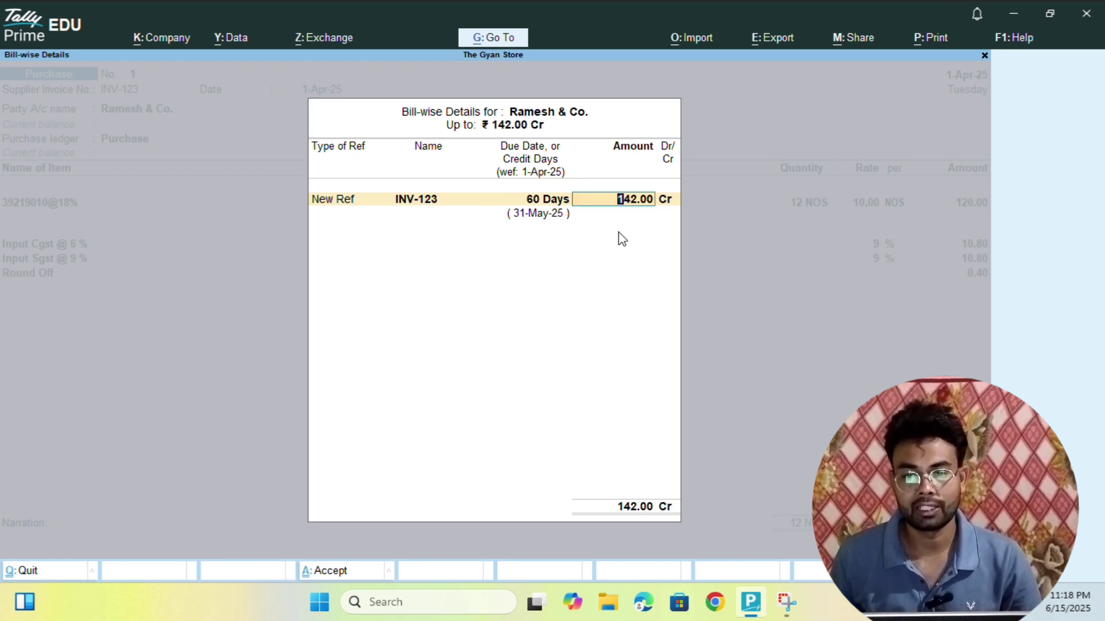
pyautogui.press('Return')
pyautogui.press('Return')
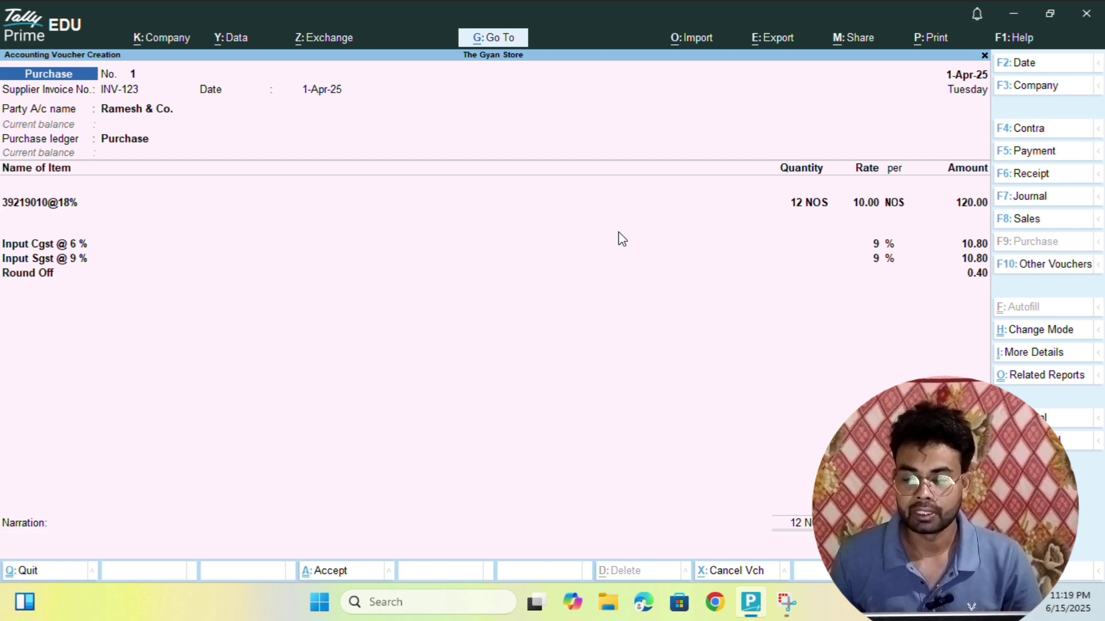